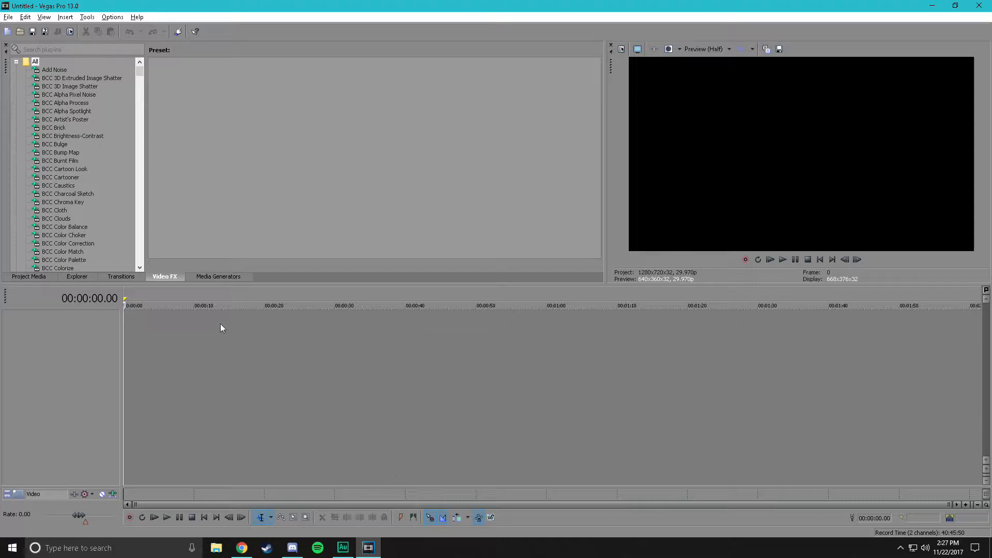
Step: Import "my first shot on wwii.mp4" and "WW2 - Quad Feed #1.mp4" from the ww2 clip pack folder in Downloads into the project media
left_click(17, 278)
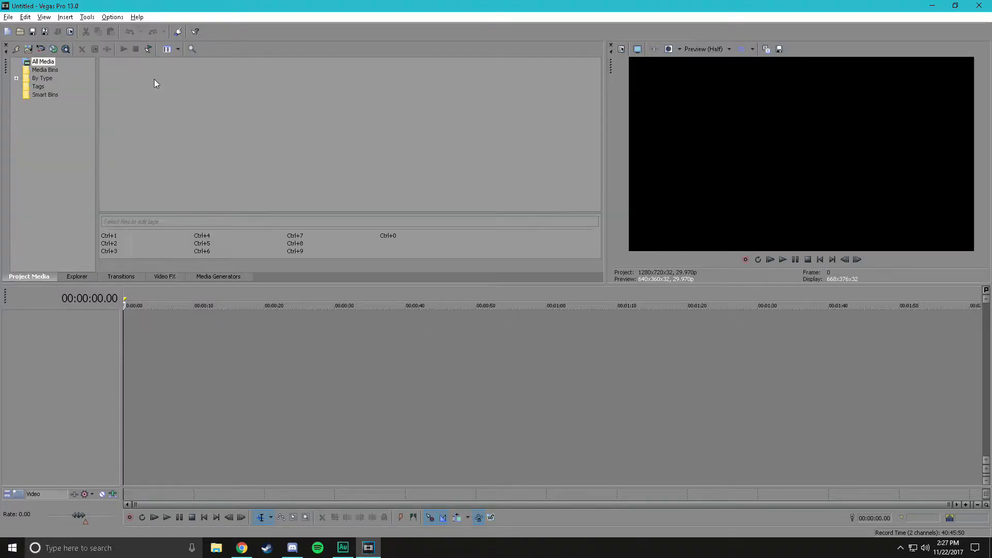
left_click(29, 50)
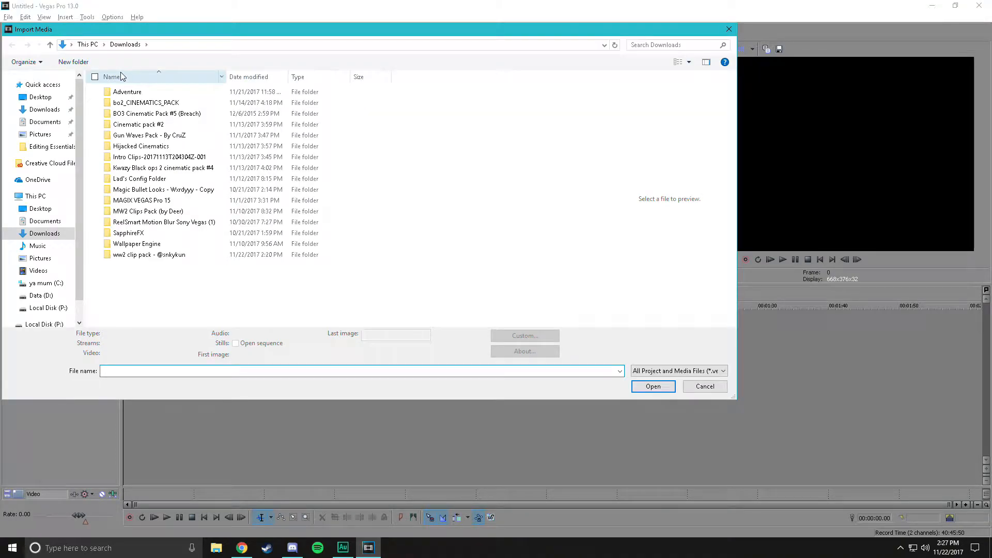
double_click(191, 256)
double_click(159, 91)
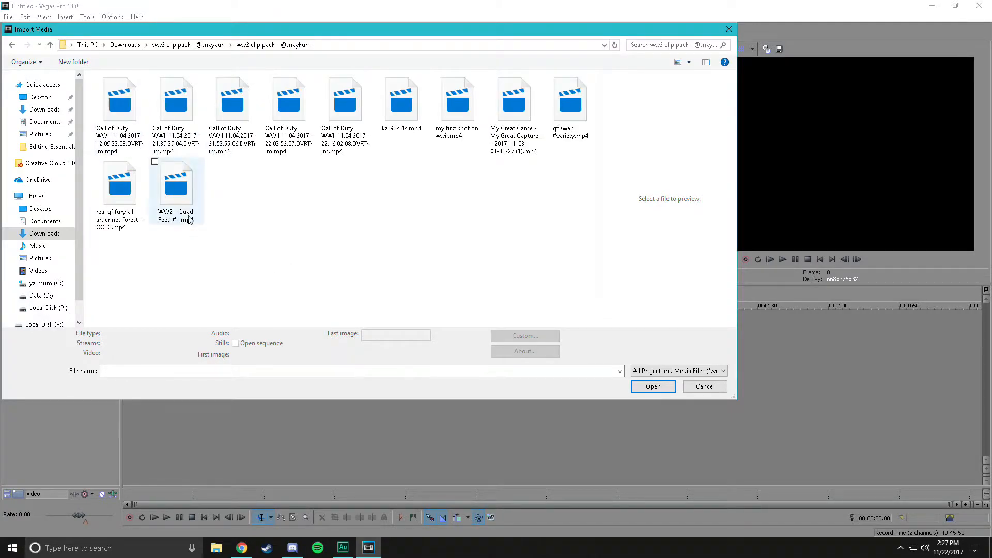
left_click(156, 162)
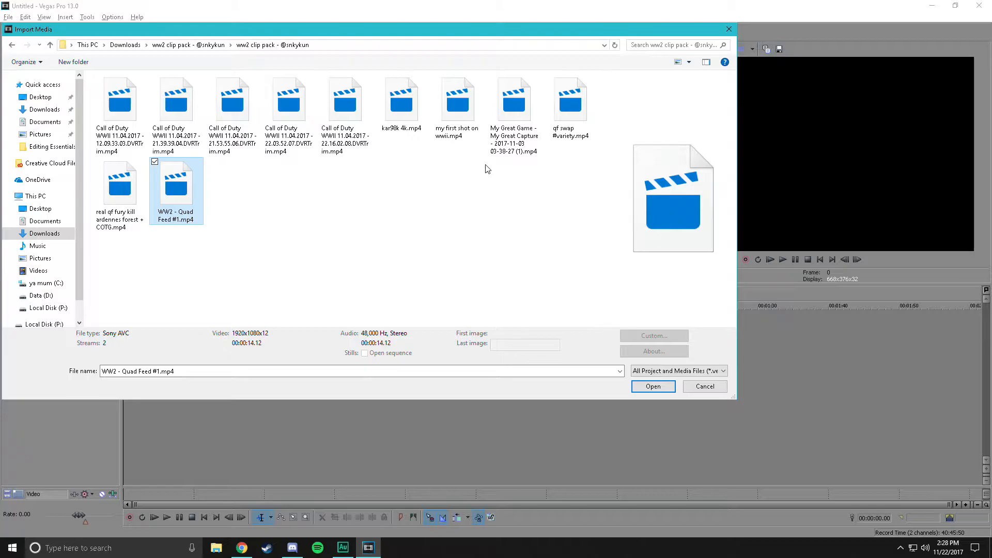
left_click(436, 78)
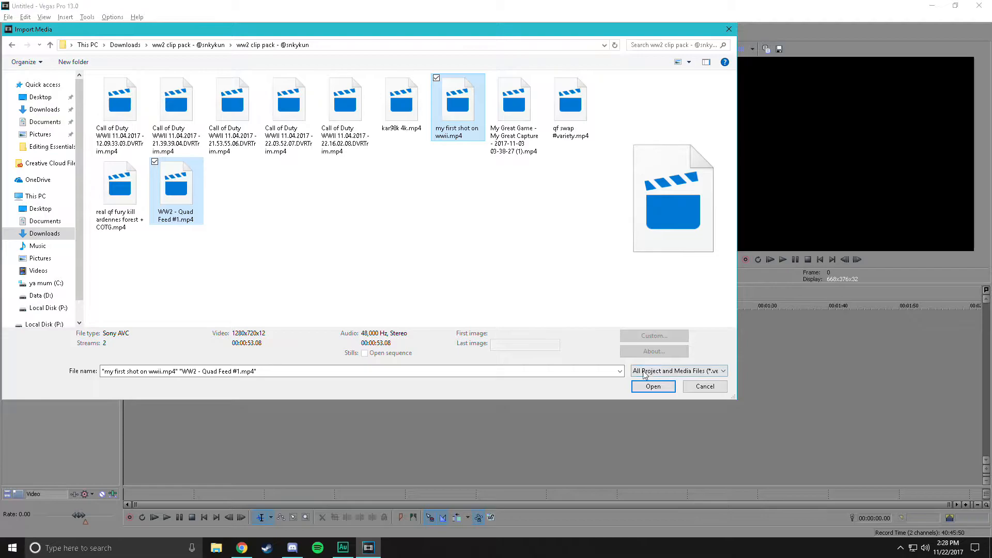
left_click(656, 387)
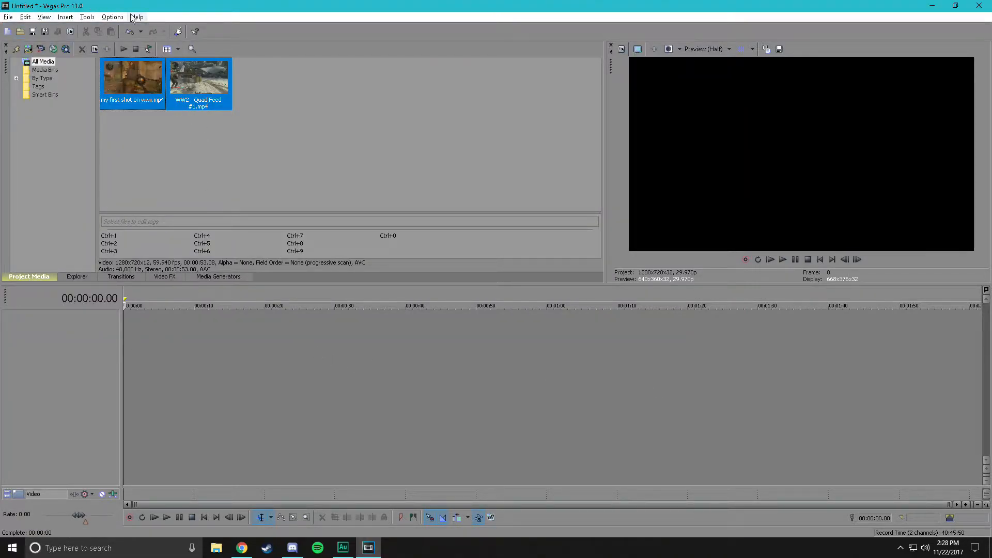
Step: Import the song "Light From The Car - Night Lovell.mp3" from the PSTW_3 Pitch Shift The World Vol. 3 folder on drive D
left_click(29, 51)
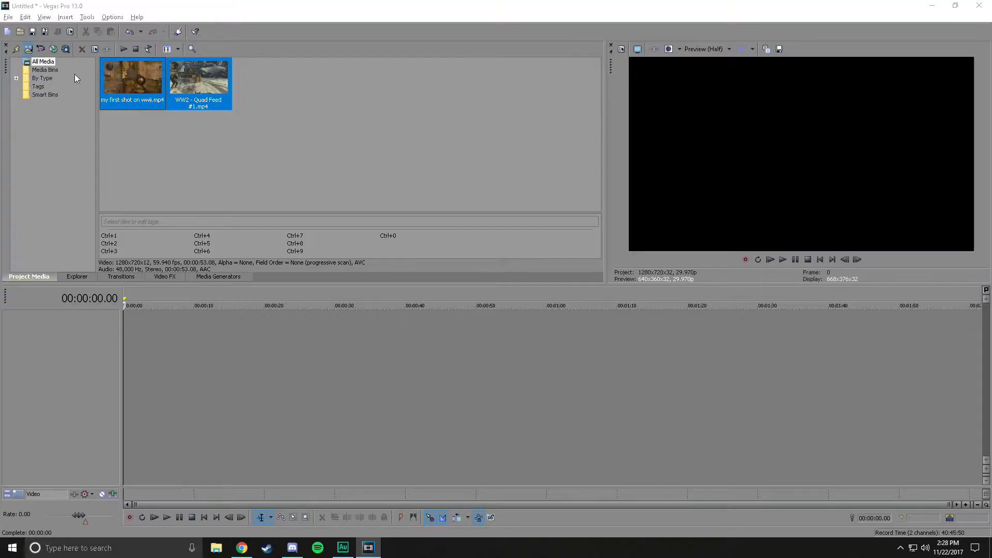
left_click(41, 295)
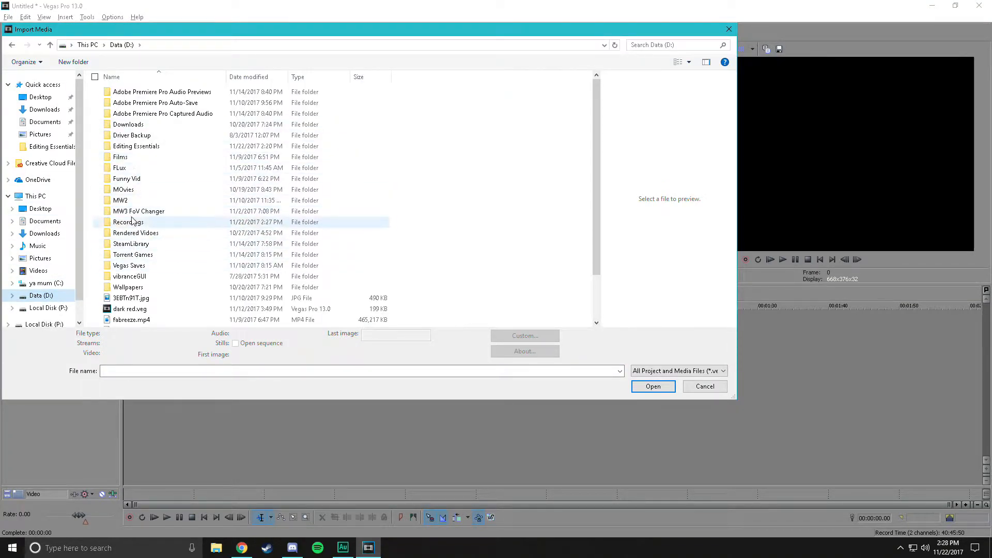
double_click(135, 147)
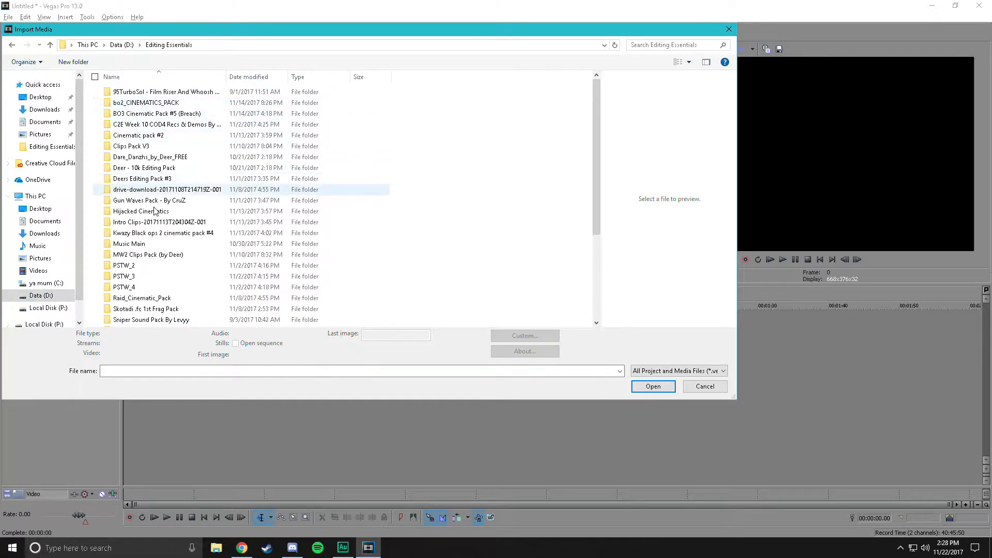
left_click(124, 276)
double_click(124, 279)
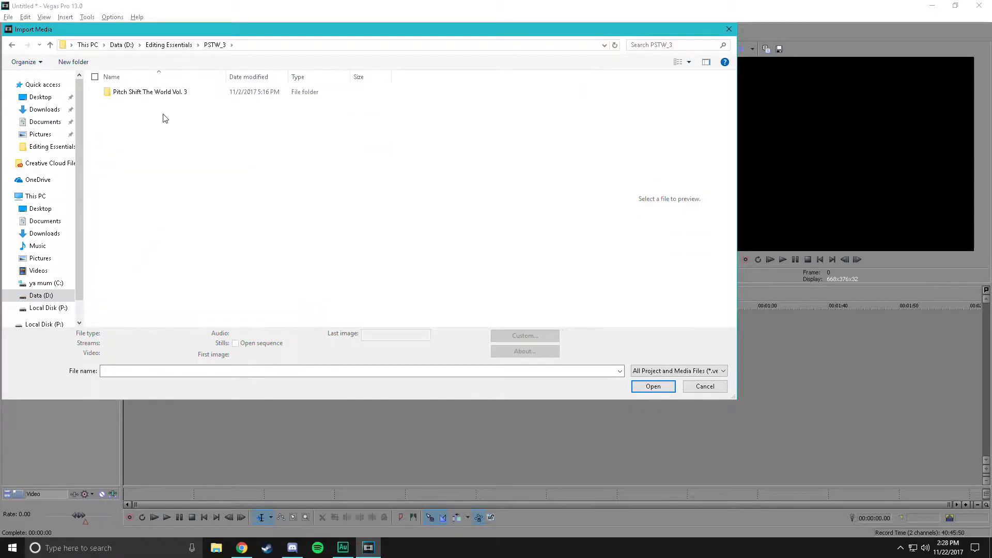
double_click(137, 92)
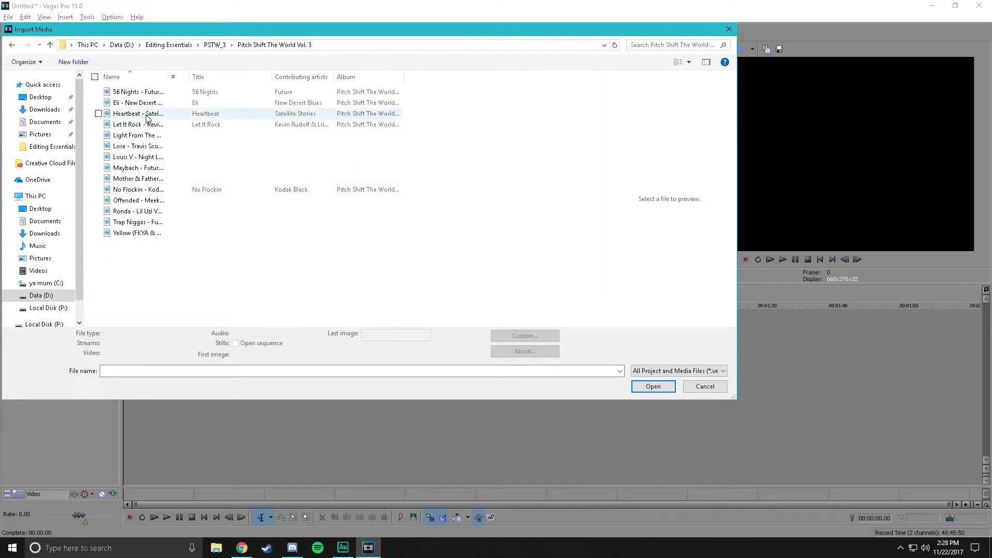
left_click(141, 137)
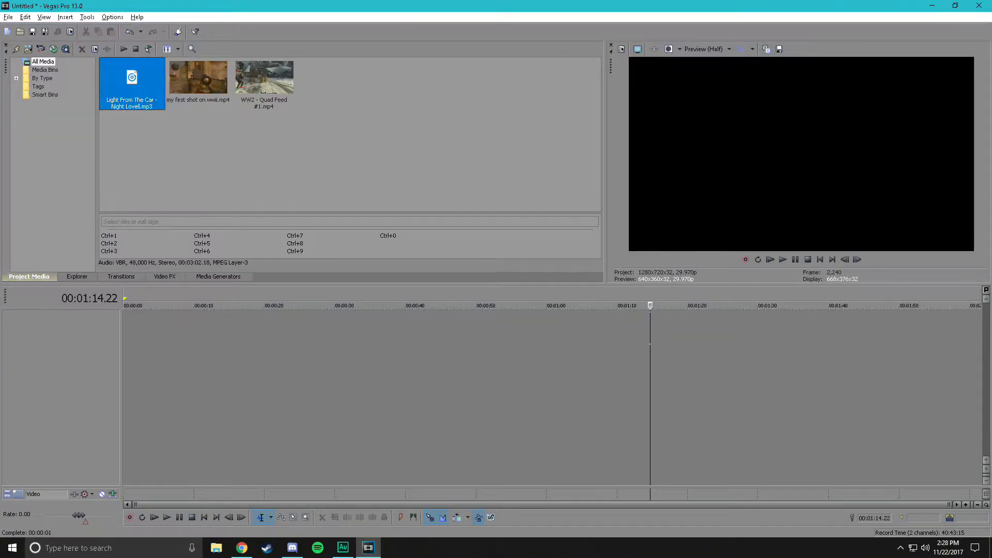
Step: Place the imported song on a new audio track at the start of the timeline
left_click_drag(131, 80, 128, 333)
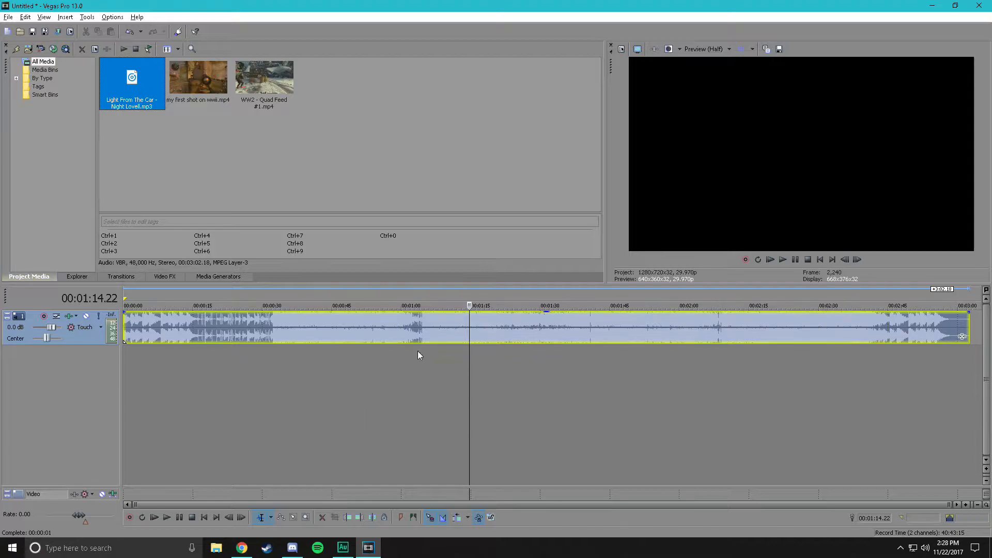
scroll(254, 398, "up", 3)
scroll(255, 398, "up", 2)
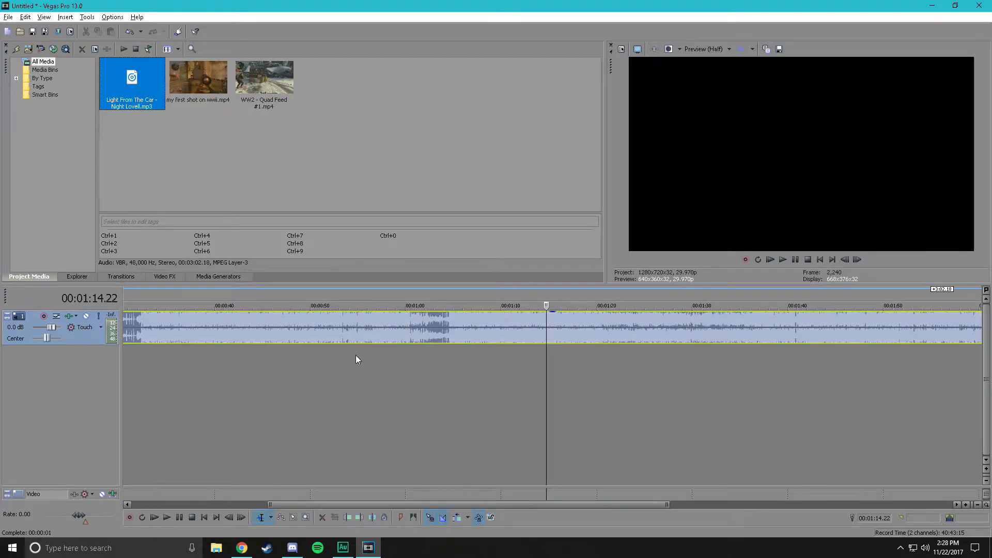
Step: Play the song from about 00:00:31.20 and again from its beginning to compare the sections
left_click(546, 328)
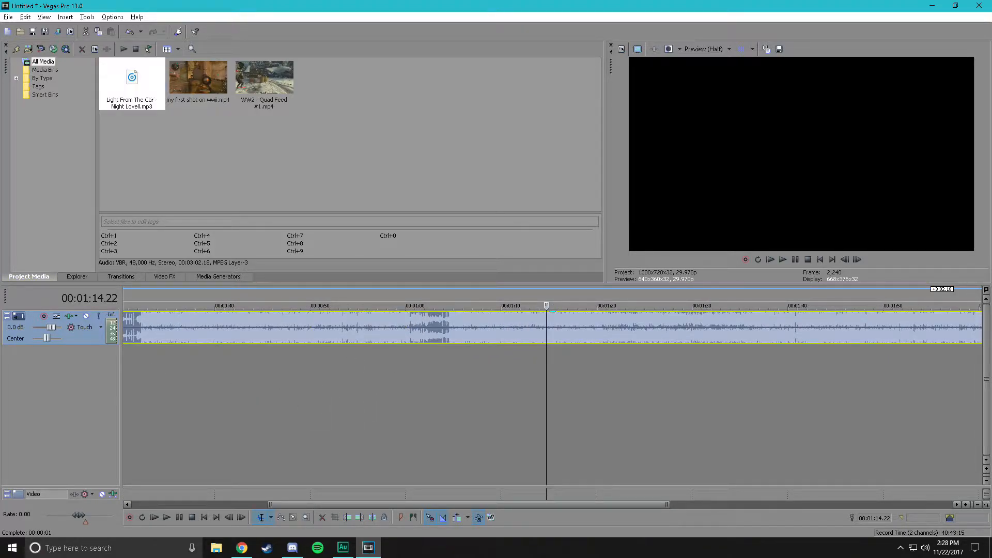
left_click_drag(546, 383, 135, 382)
key("space")
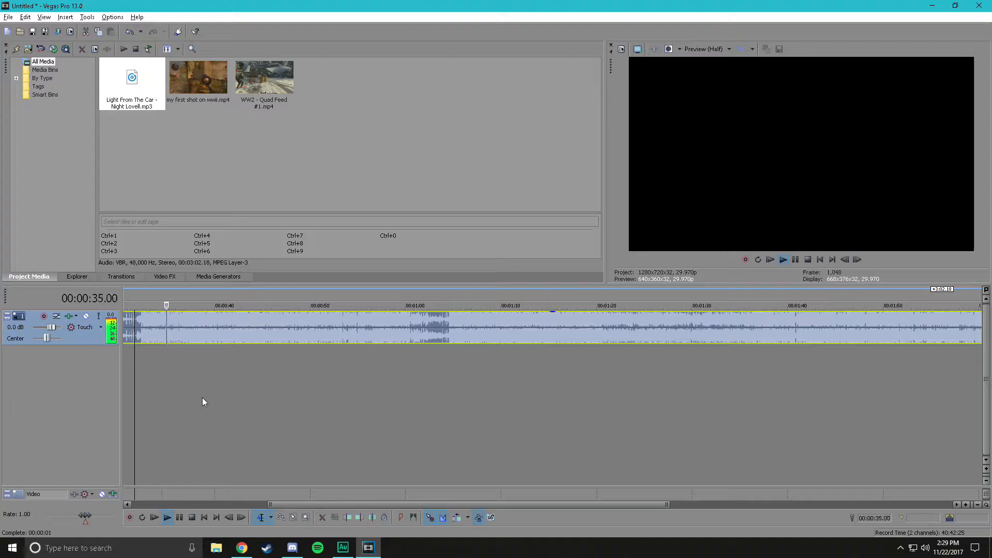
key("space")
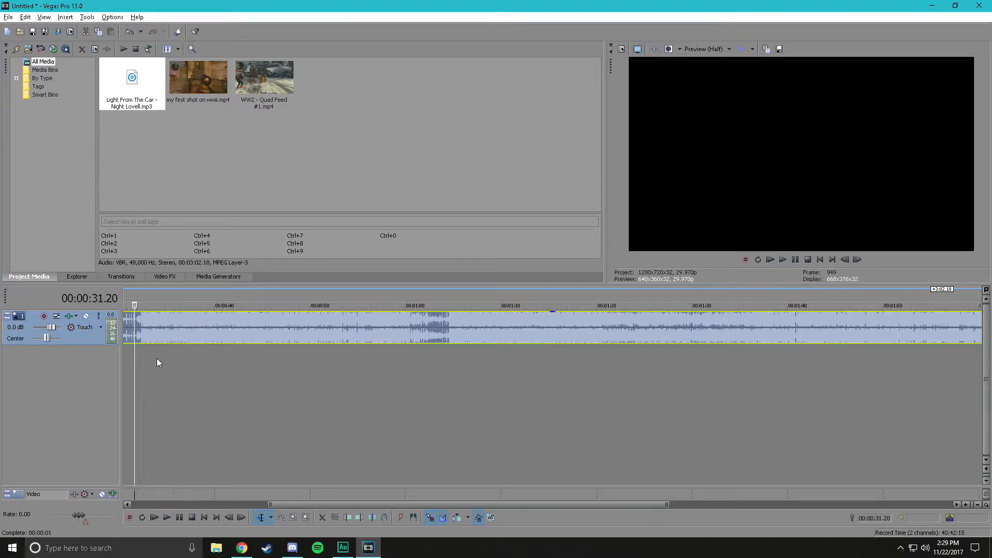
scroll(157, 358, "up", 3)
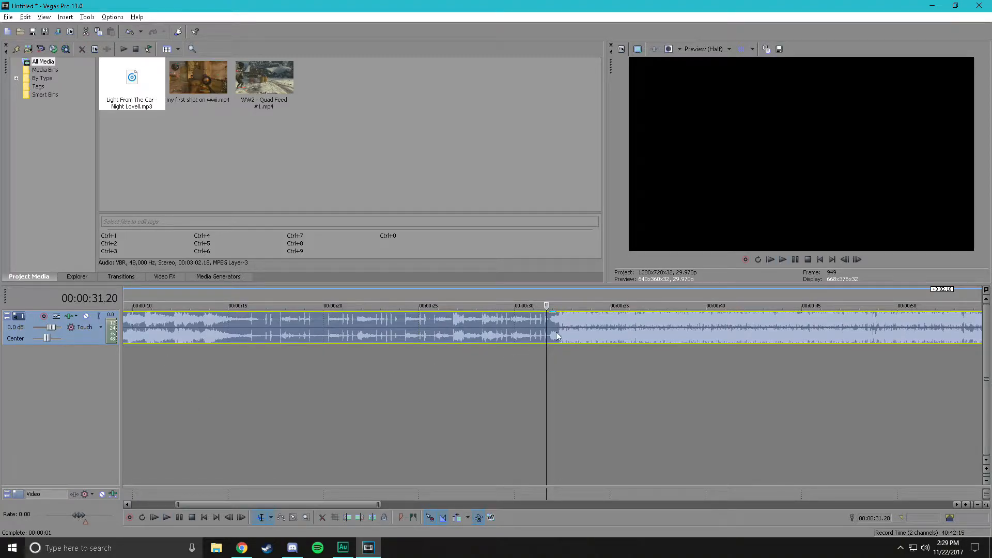
left_click_drag(546, 306, 223, 305)
scroll(232, 383, "down", 2)
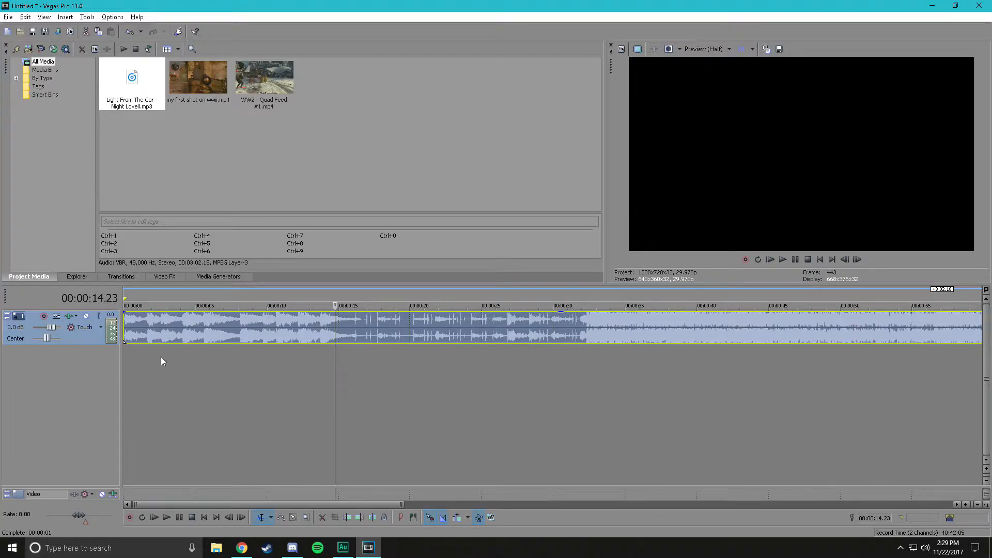
scroll(200, 384, "down", 1)
left_click_drag(264, 305, 123, 305)
key("space")
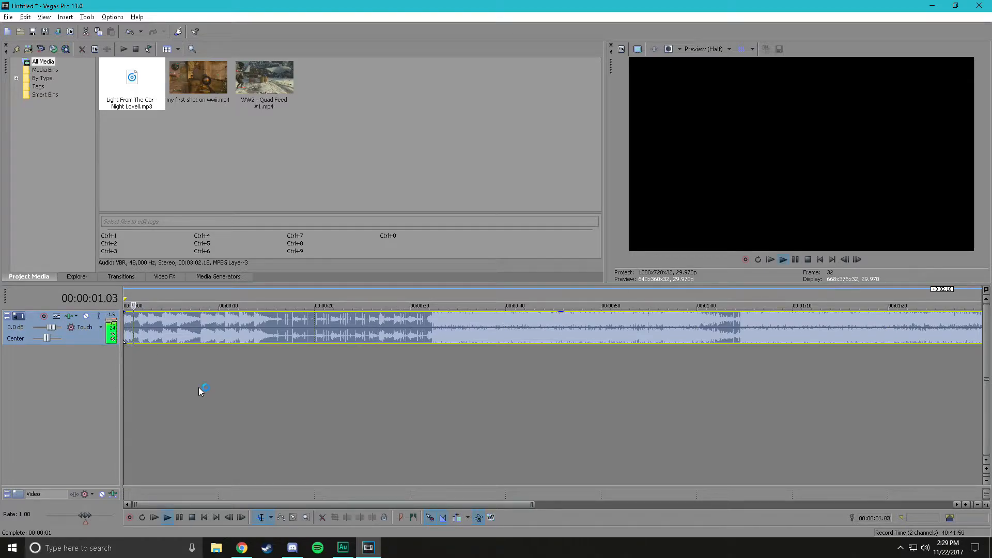
key("space")
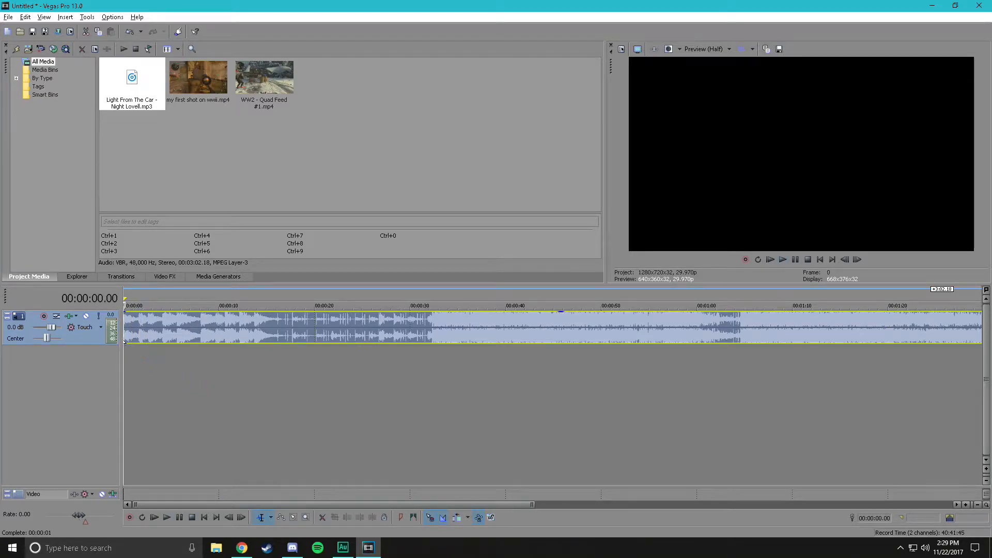
Step: Listen to the song's build-up from about 16 seconds in, looking for a suitable starting point
key("Right")
key("Right")
key("Right")
key("Right")
key("Right")
key("Right")
key("Right")
key("Right")
key("Right")
key("Right")
key("Right")
key("Right")
key("Right")
key("Right")
key("Right")
key("Right")
key("Right")
key("Right")
key("Right")
key("Right")
key("space")
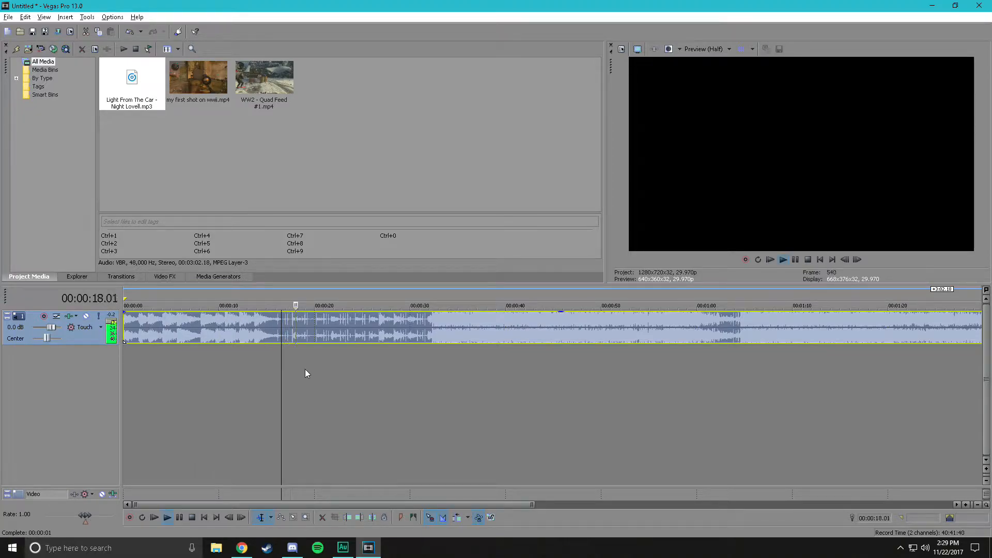
left_click(321, 368)
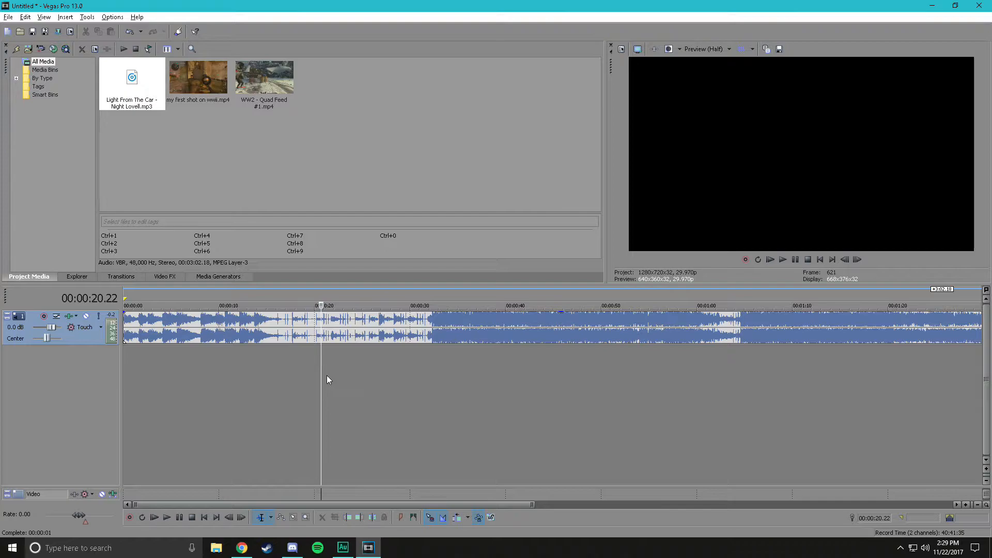
Step: Mark a time selection of about 31 seconds after the build-up, split the song at 00:00:27.13 and delete the part before the split
left_click_drag(321, 306, 729, 299)
left_click(417, 374)
left_click_drag(418, 387, 386, 387)
left_click(385, 330)
key("s")
left_click(329, 339)
key("Delete")
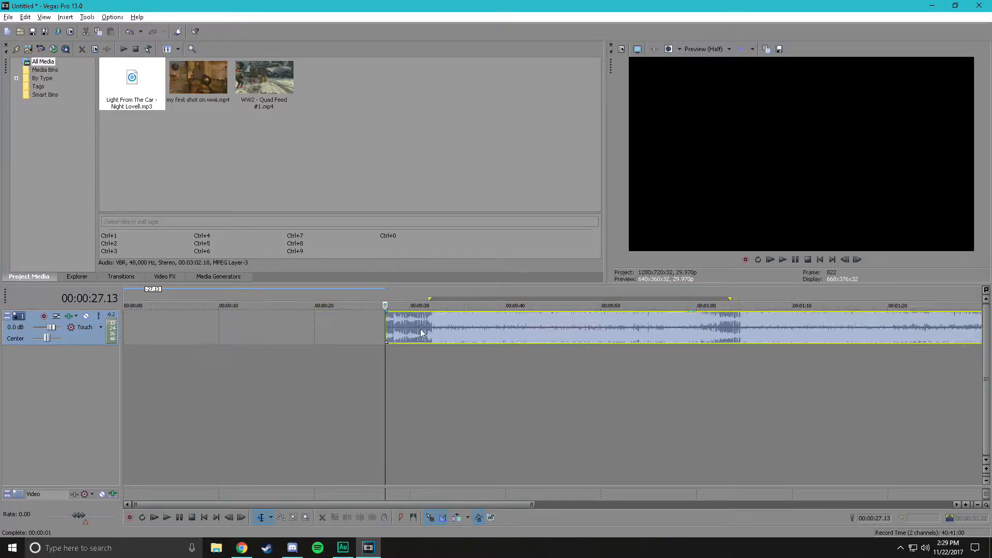
Step: Move the trimmed song to the start of the timeline and give it a fade-in ending at about 00:00:03.19
left_click(146, 369)
left_click(124, 342)
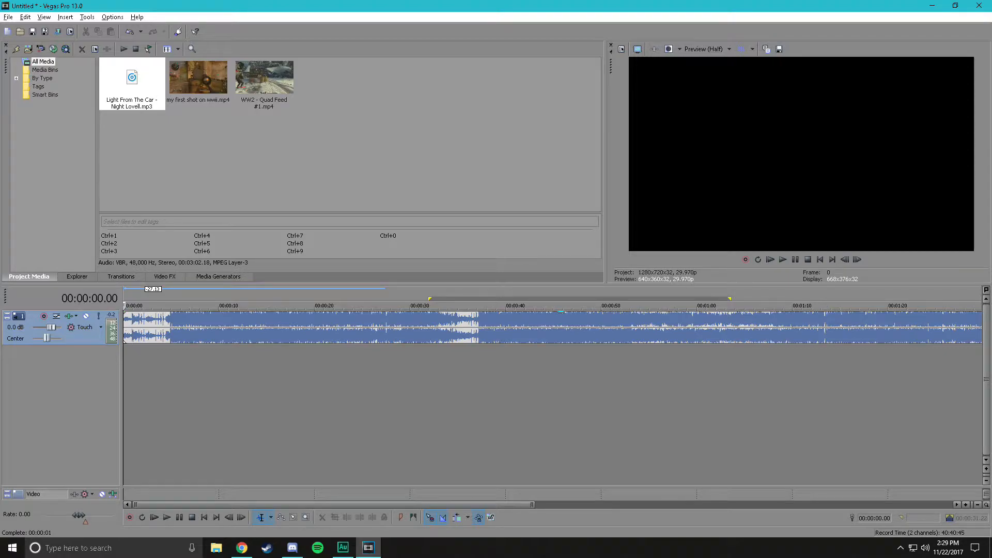
key("Return")
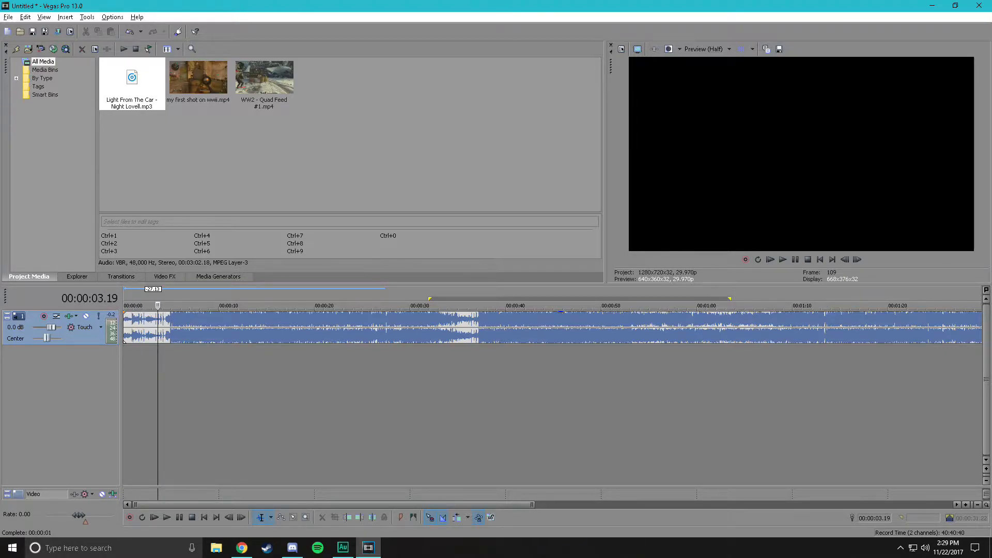
left_click_drag(124, 314, 157, 313)
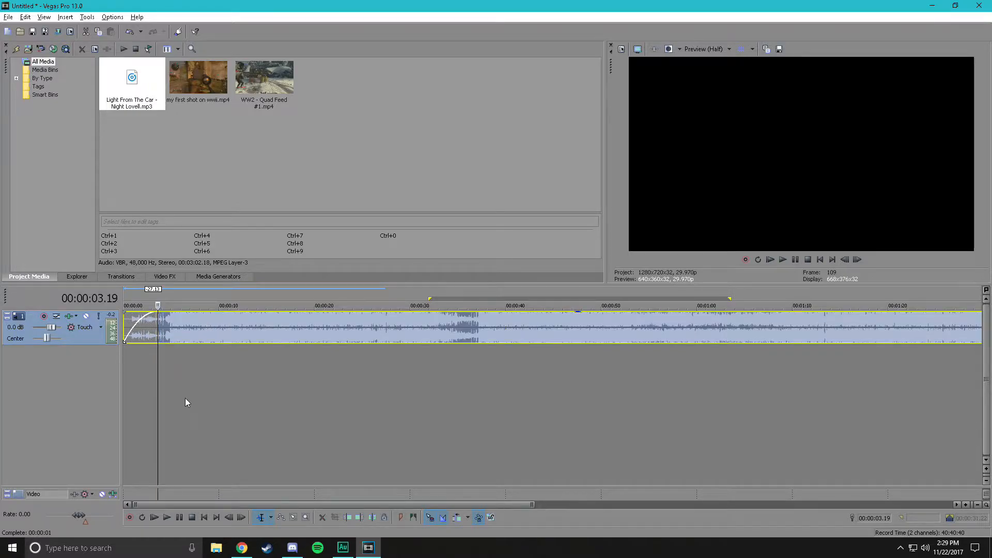
Step: Play the song from the start of the timeline to check the fade-in
left_click(185, 398)
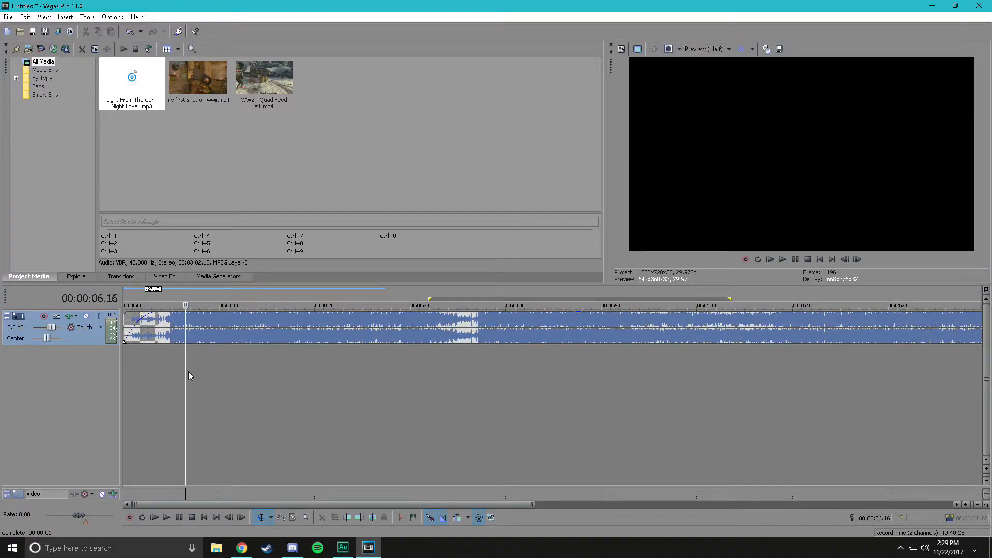
key("ctrl+Home")
key("space")
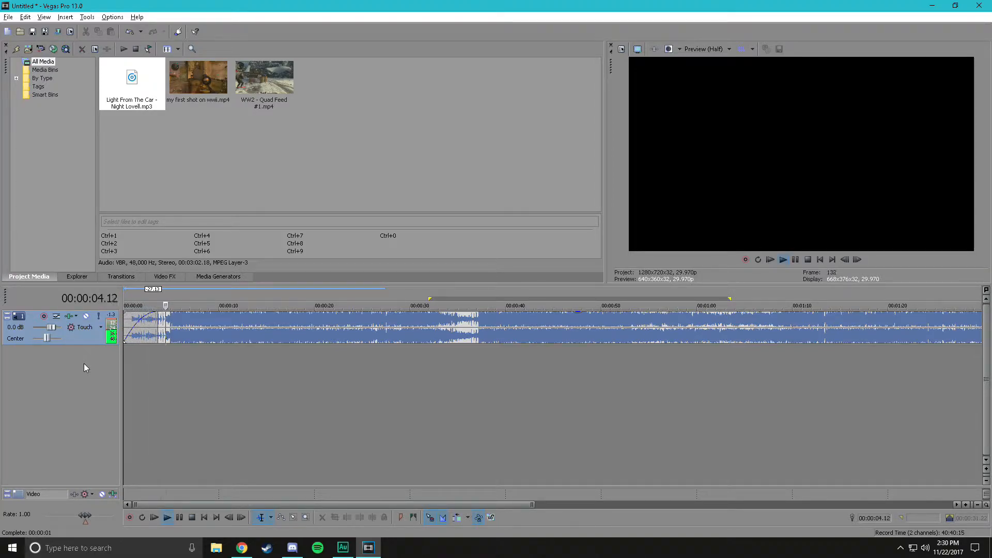
key("space")
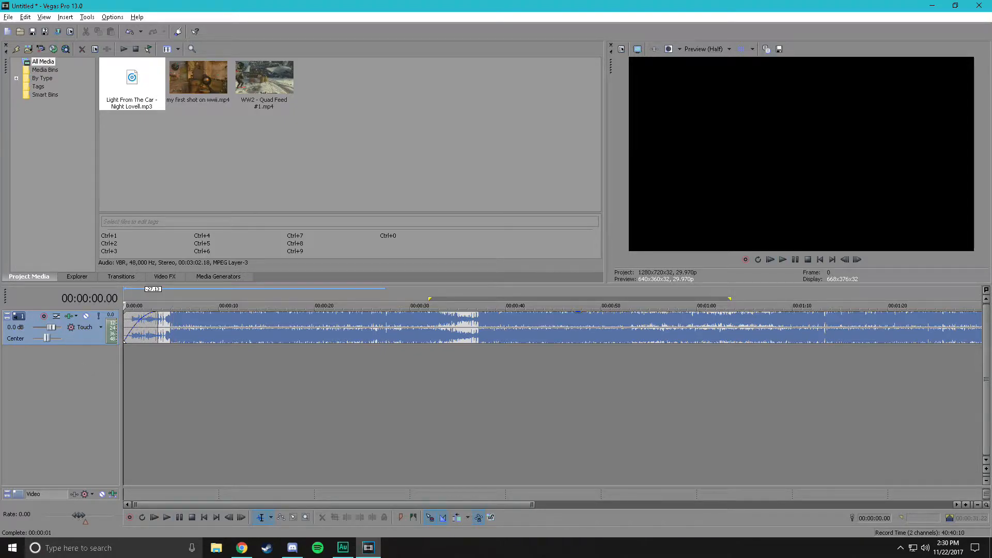
Step: Narrow the track header area slightly and insert an empty video track above the song
left_click_drag(123, 382, 103, 390)
left_click(134, 390)
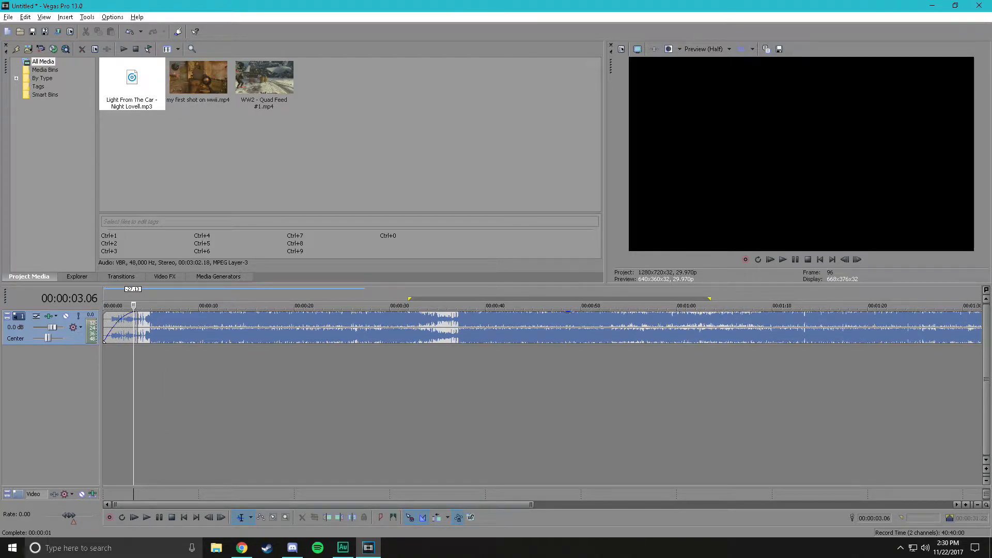
right_click(102, 307)
left_click(166, 332)
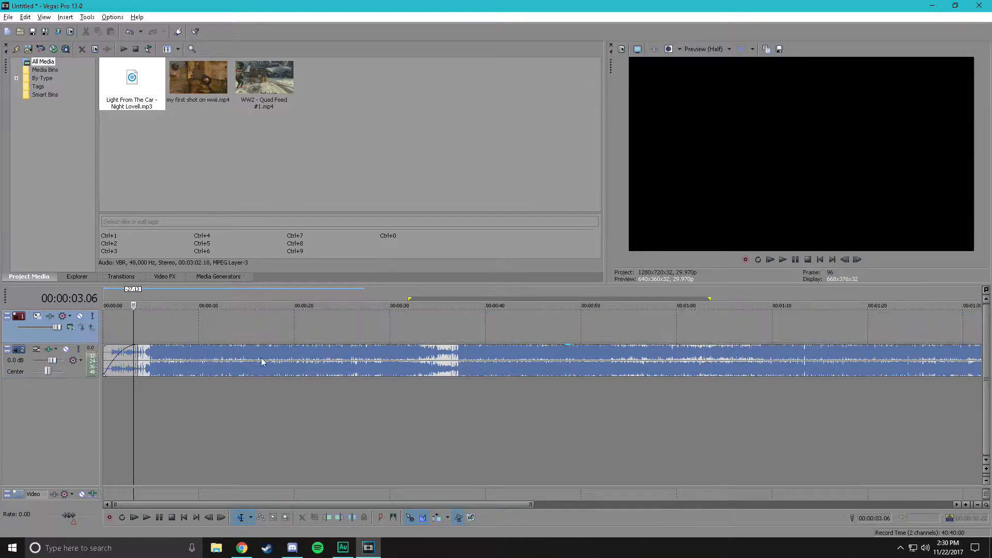
Step: Insert a second empty video track above the song
right_click(105, 314)
right_click(96, 345)
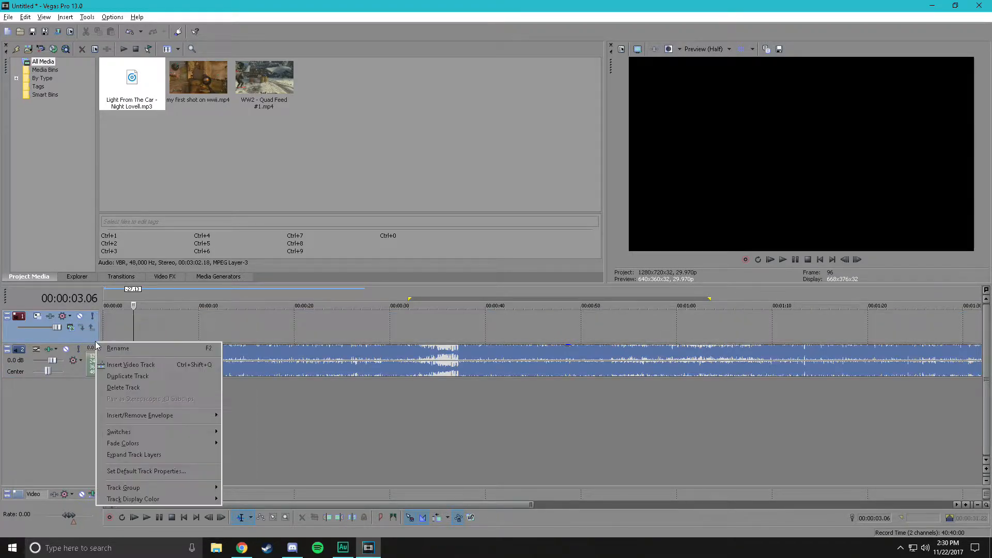
left_click(130, 331)
right_click(101, 347)
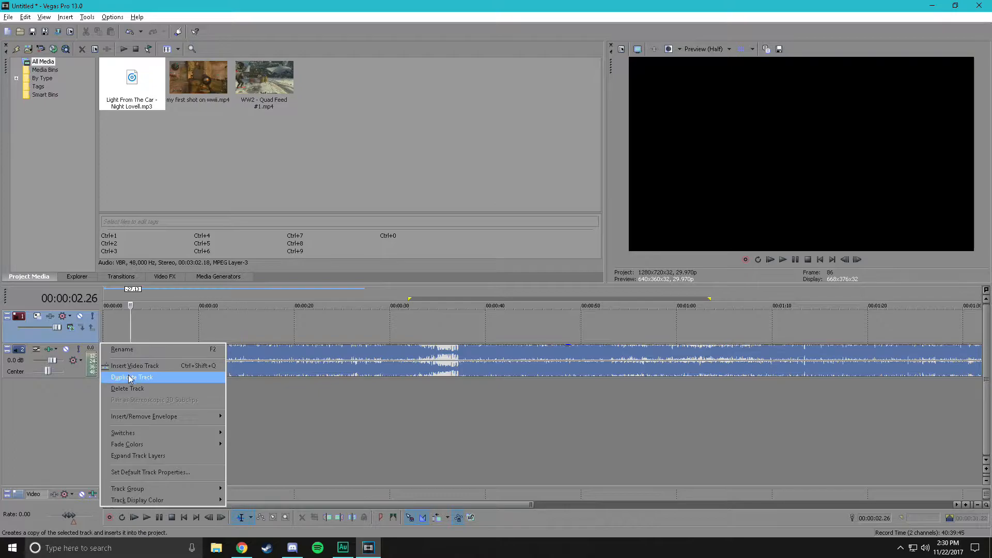
right_click(103, 311)
left_click(126, 339)
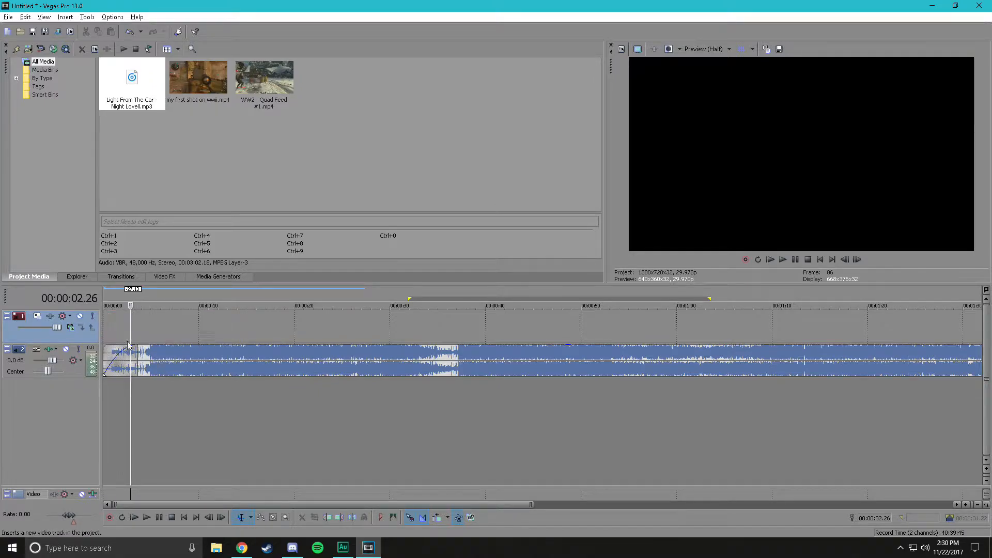
Step: Place WW2 - Quad Feed #1.mp4 on the upper video track at about 00:00:01, declining to match the project video settings to it
left_click(207, 94)
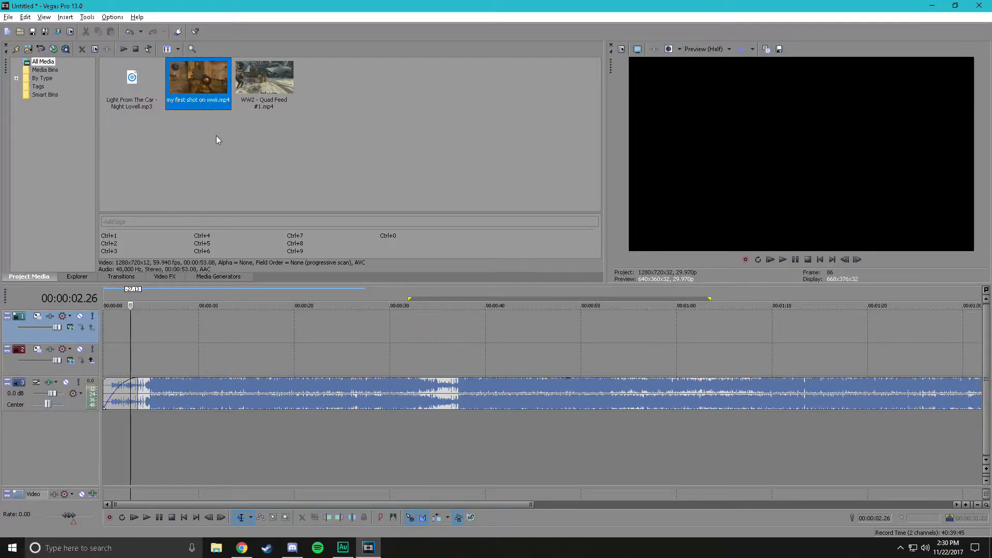
left_click(267, 86)
left_click_drag(261, 283, 120, 346)
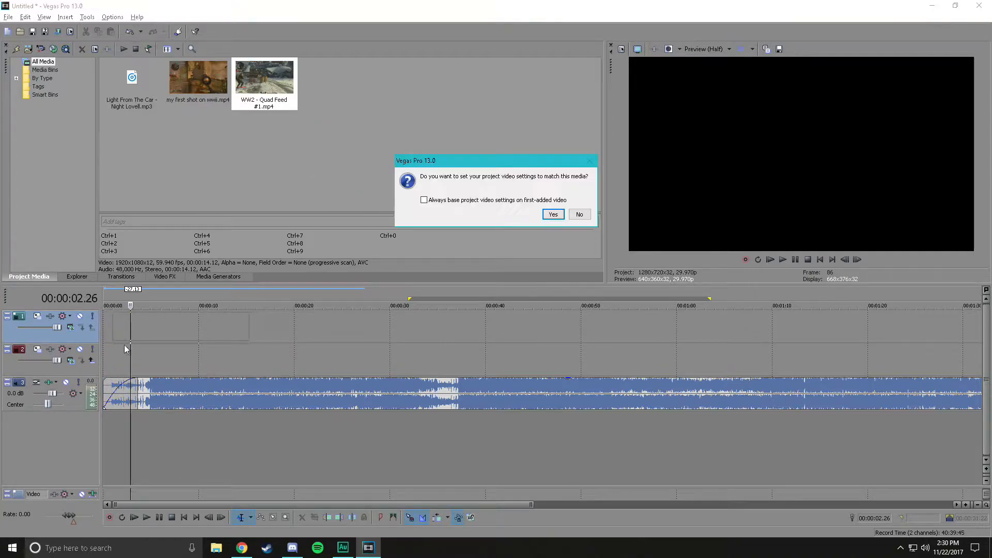
left_click(581, 215)
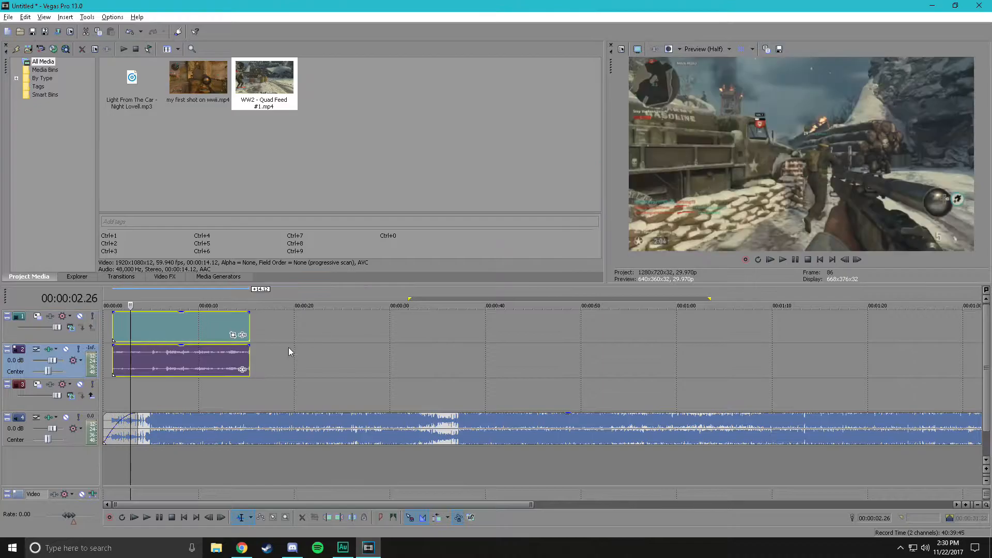
Step: Mark a time selection from 00:00:00.29 to 00:00:18.04 over the gameplay clip, play it and pre-render the selection
left_click_drag(130, 305, 276, 306)
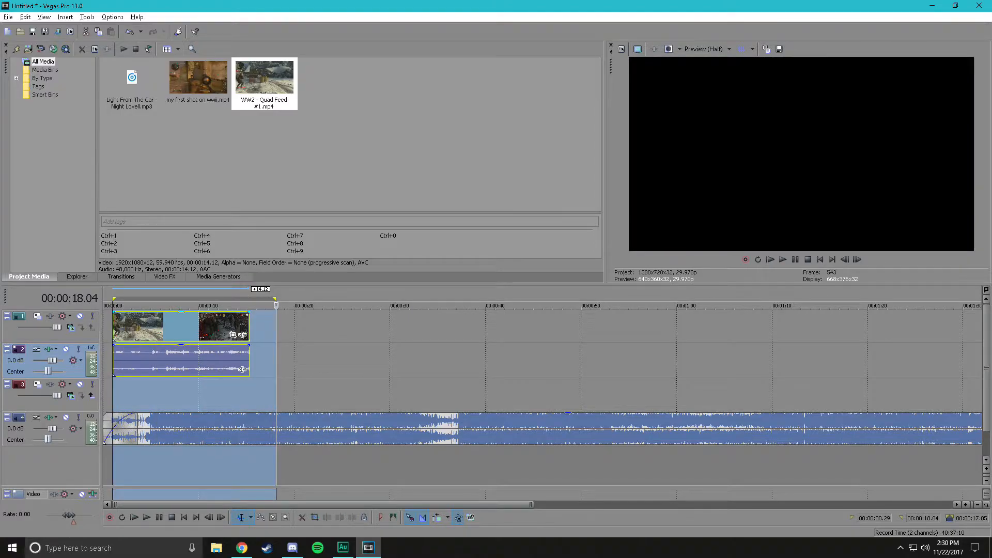
key("space")
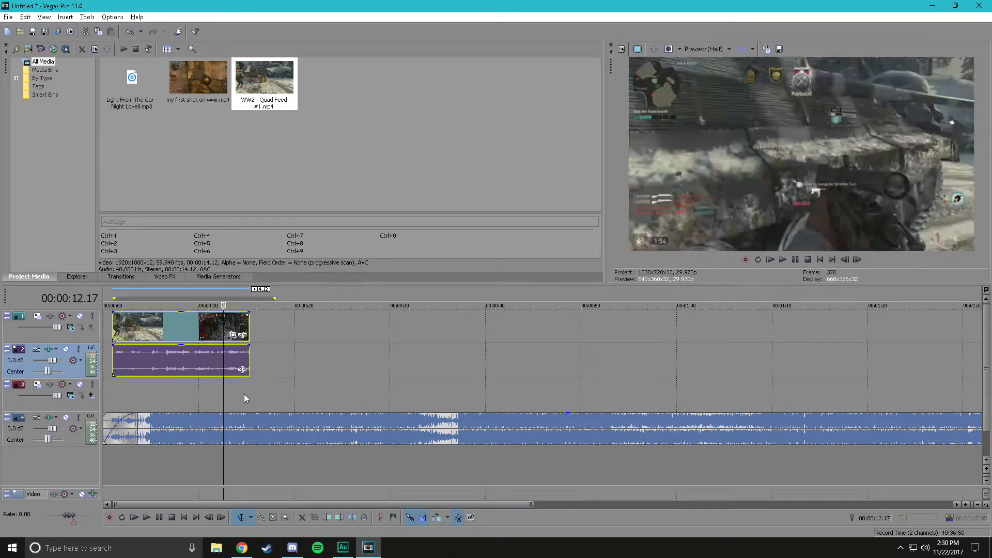
key("shift+b")
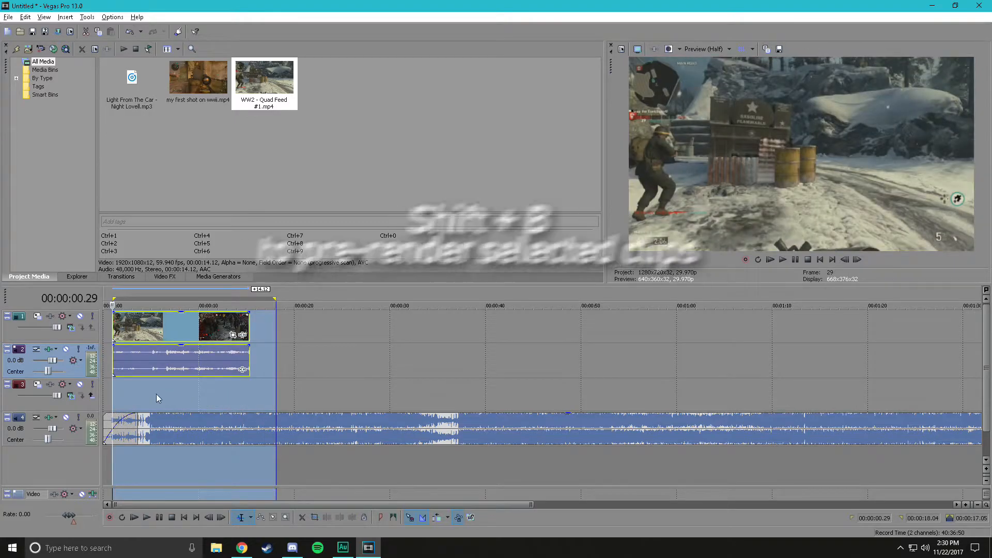
Step: Play and step through the gameplay clip around 00:00:03 to 00:00:05 to compare the first shot with the song's drop
left_click(133, 389)
key("space")
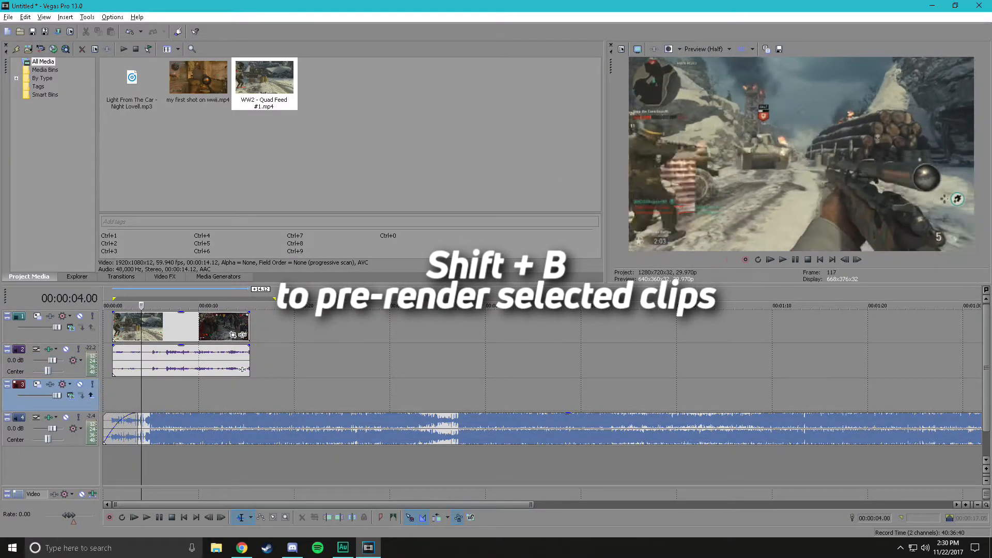
left_click(151, 390)
key("Left")
key("Left")
key("Right")
key("Right")
key("Right")
key("Right")
key("Right")
key("Right")
key("Right")
key("Right")
key("Right")
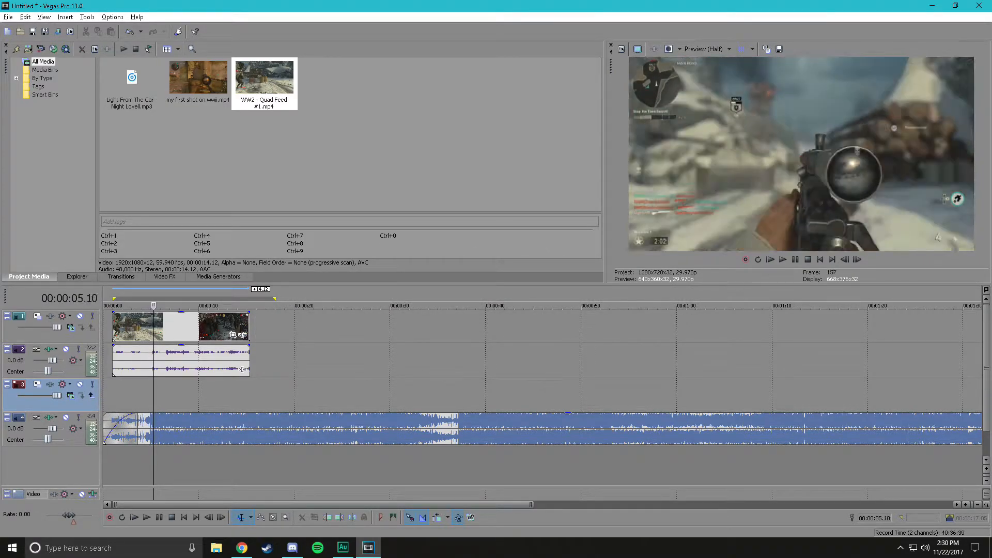
key("Left")
key("Left")
key("Left")
key("Left")
key("Left")
key("Left")
key("Left")
key("Left")
key("Left")
key("Left")
key("Left")
key("Left")
key("Left")
key("Left")
key("Left")
key("Left")
scroll(150, 401, "up", 1)
key("space")
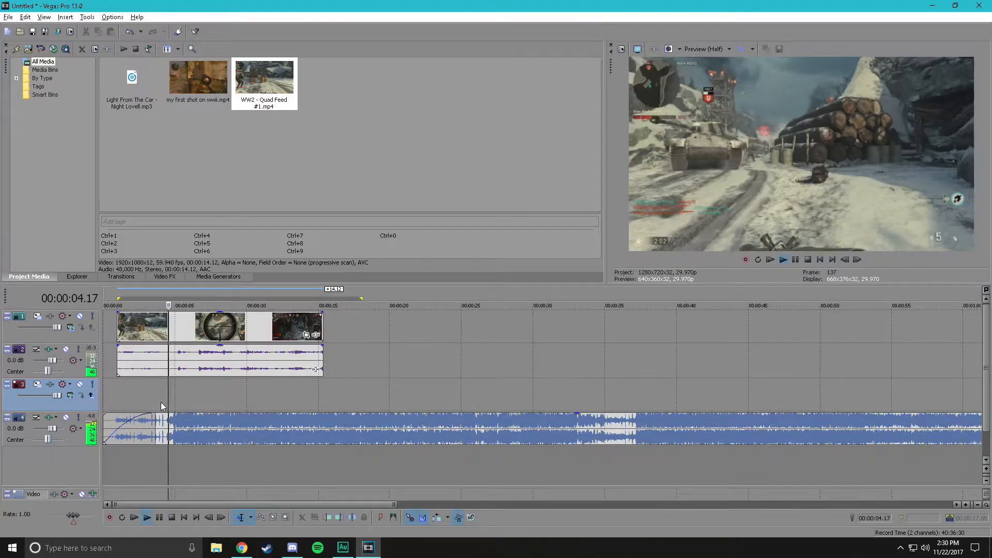
left_click_drag(168, 305, 103, 305)
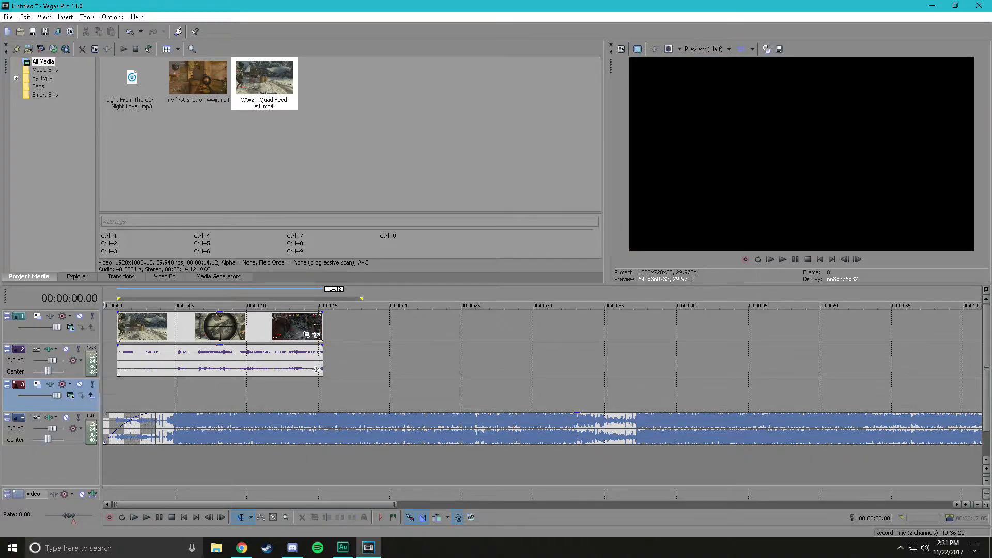
left_click_drag(164, 306, 159, 305)
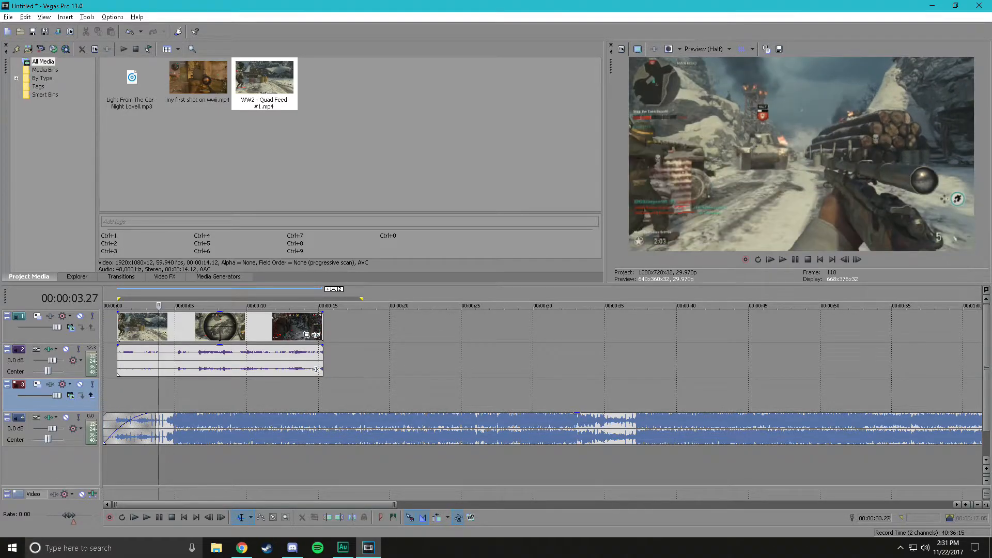
Step: Ungroup the gameplay clip's audio from its video and delete the audio
left_click(231, 364)
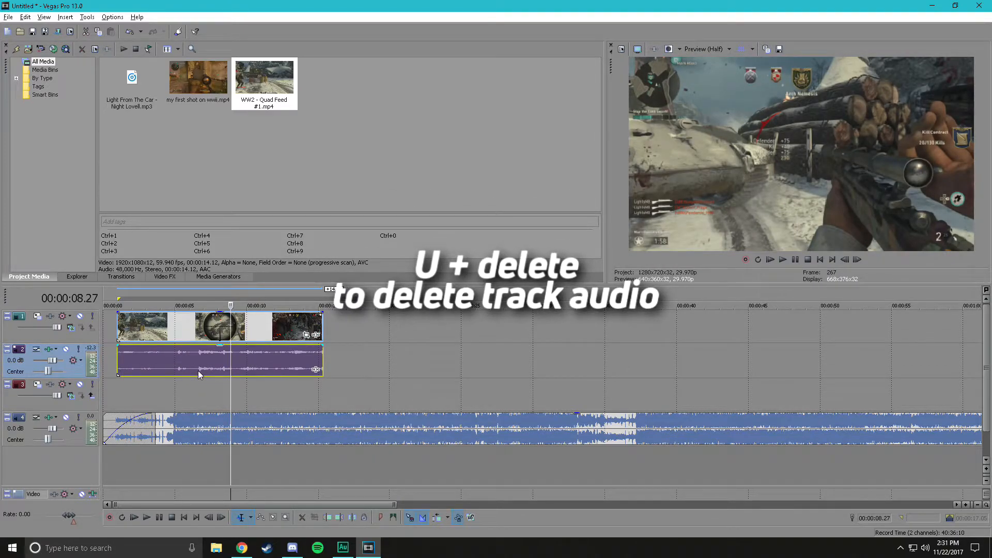
key("u")
key("Delete")
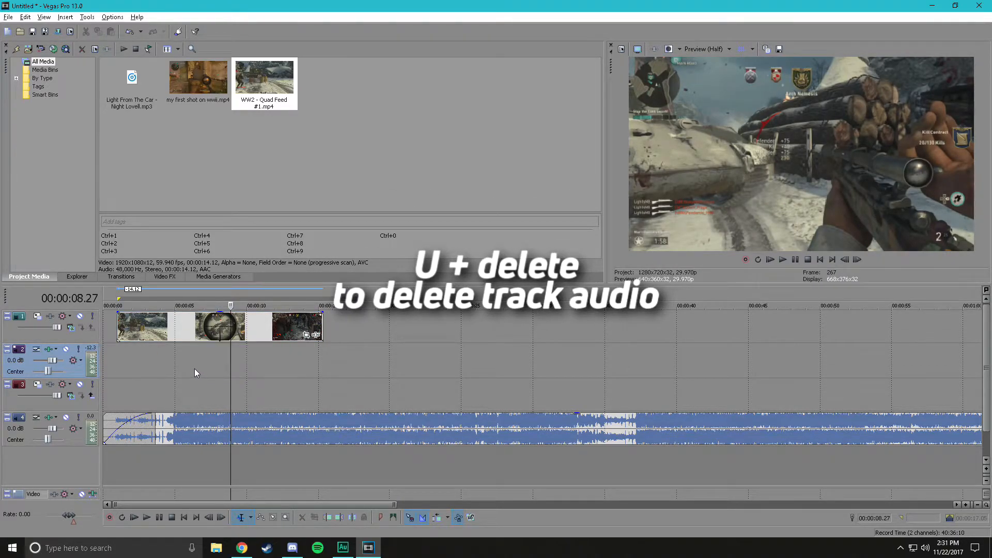
Step: Locate the song's drop frame by frame and place a beat marker at 00:00:04.27
left_click(234, 379)
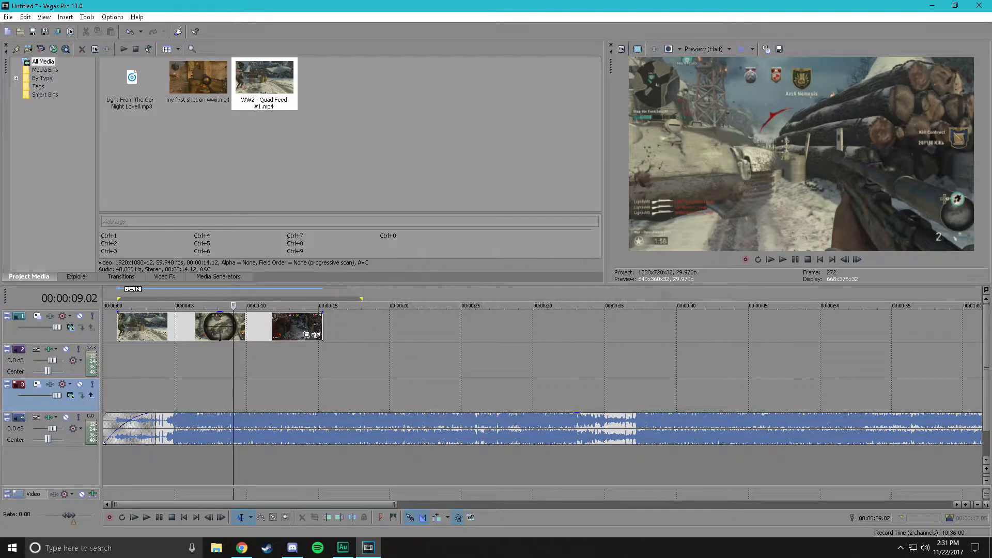
key("Left")
key("Left")
key("Left")
key("Left")
key("Left")
key("Left")
key("Left")
key("Left")
key("Right")
key("Right")
key("Right")
key("Right")
scroll(238, 372, "up", 3)
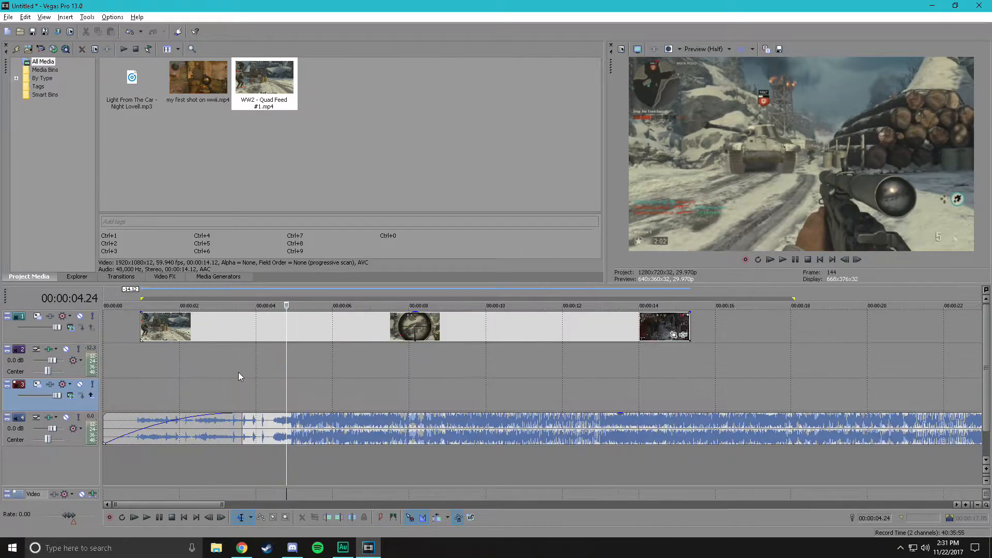
mouse_move(286, 380)
left_mouse_down()
mouse_move(253, 381)
mouse_move(285, 380)
left_mouse_up()
key("Right")
key("Right")
key("Right")
key("Right")
key("Right")
key("Right")
key("Left")
key("Left")
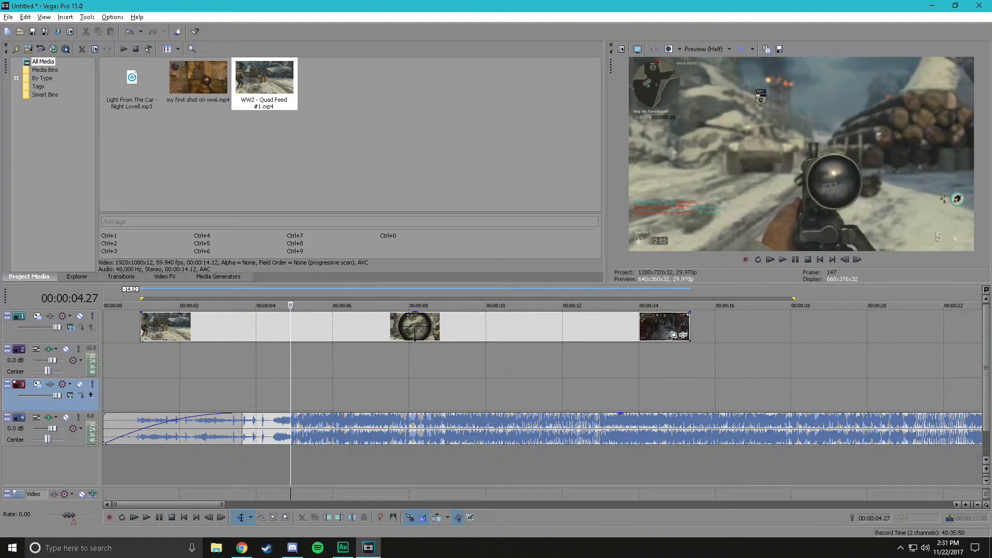
key("m")
Step: Play the song around the first marker and place a second beat marker just before 00:00:06
mouse_move(291, 381)
left_mouse_down()
mouse_move(219, 380)
mouse_move(306, 381)
mouse_move(262, 381)
left_mouse_up()
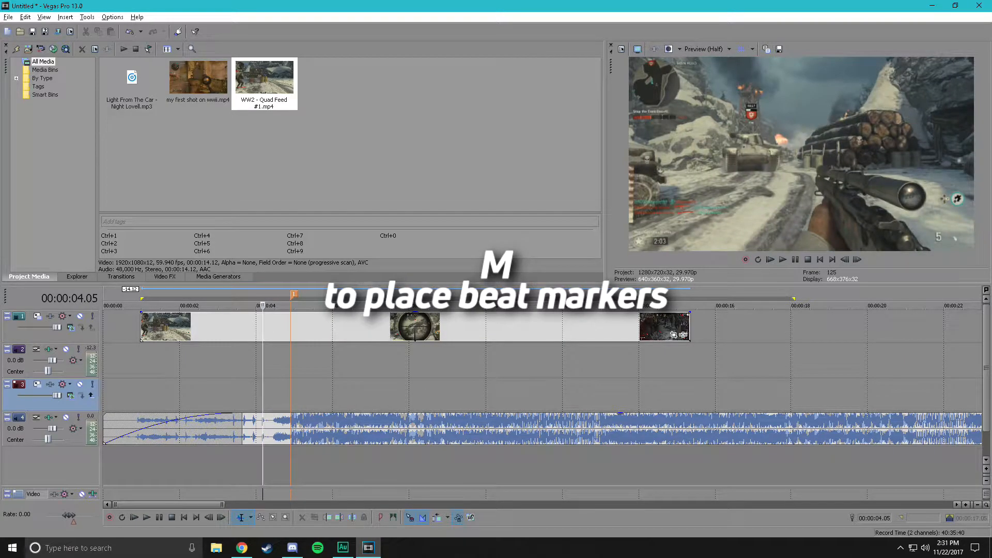
key("space")
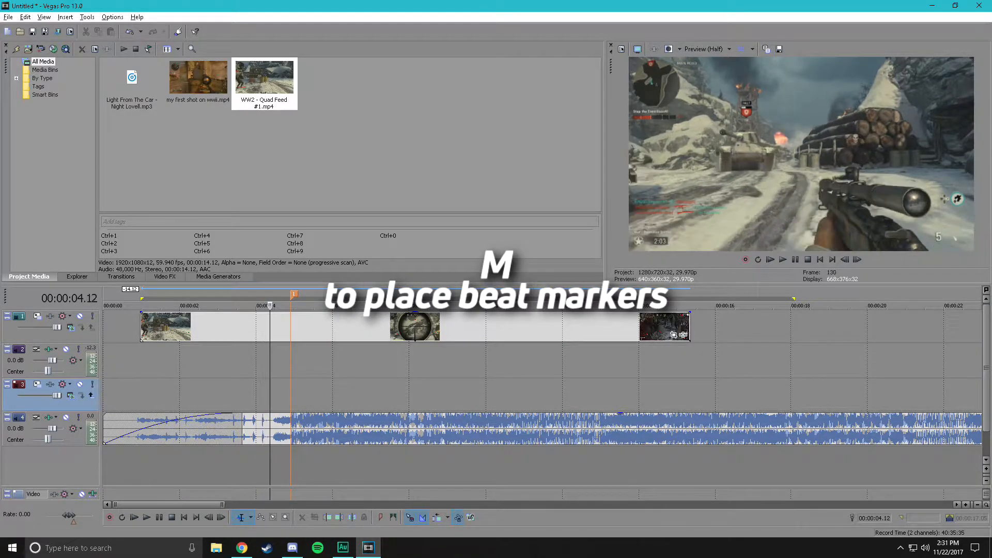
left_click_drag(333, 305, 274, 305)
key("space")
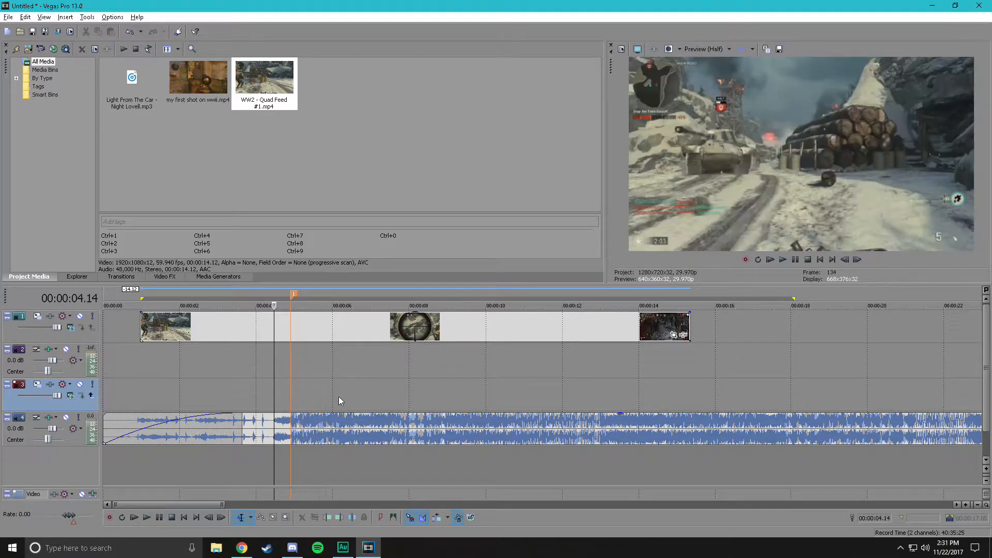
left_click(320, 390)
left_click_drag(319, 390, 324, 390)
key("m")
Step: Listen on from the second marker and place a third beat marker at about 6.5 seconds
left_click(312, 391)
key("space")
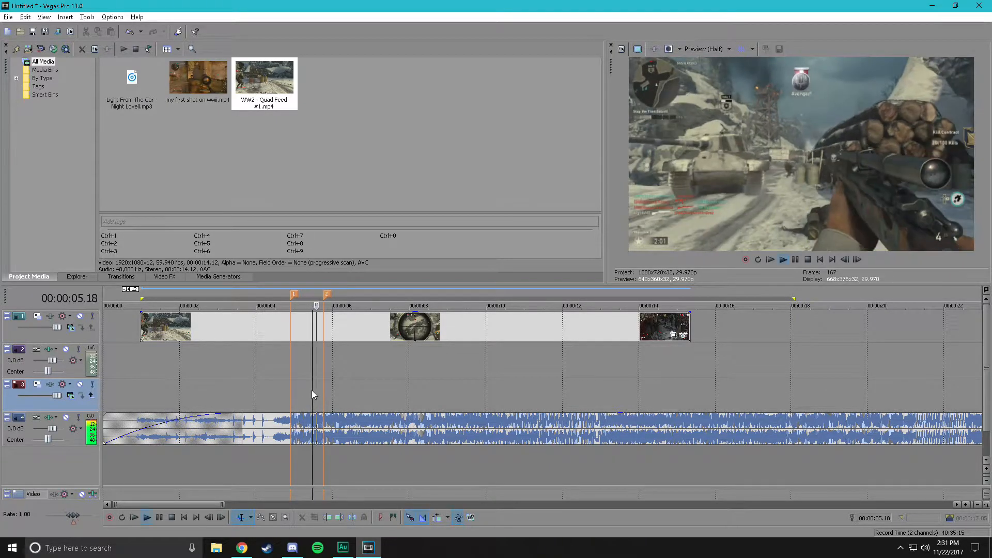
key("space")
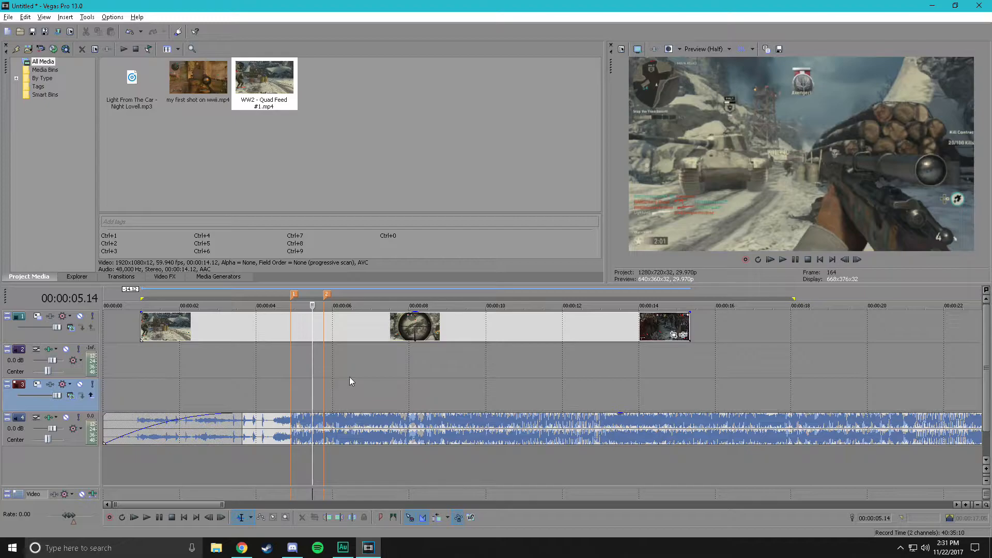
left_click(350, 383)
key("m")
Step: Listen for the following beat and place a fourth beat marker at about 7.5 seconds
left_click(330, 383)
key("space")
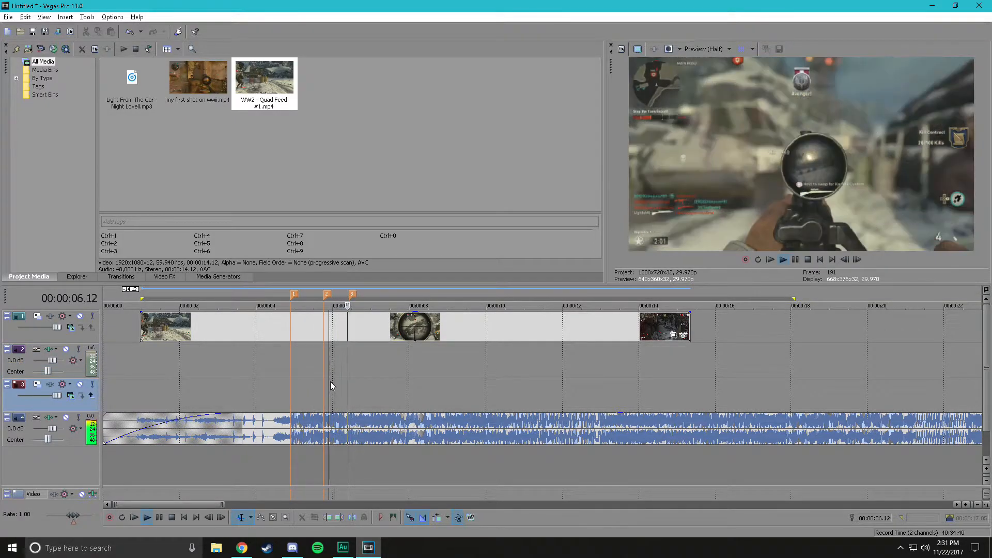
left_click(382, 392)
key("space")
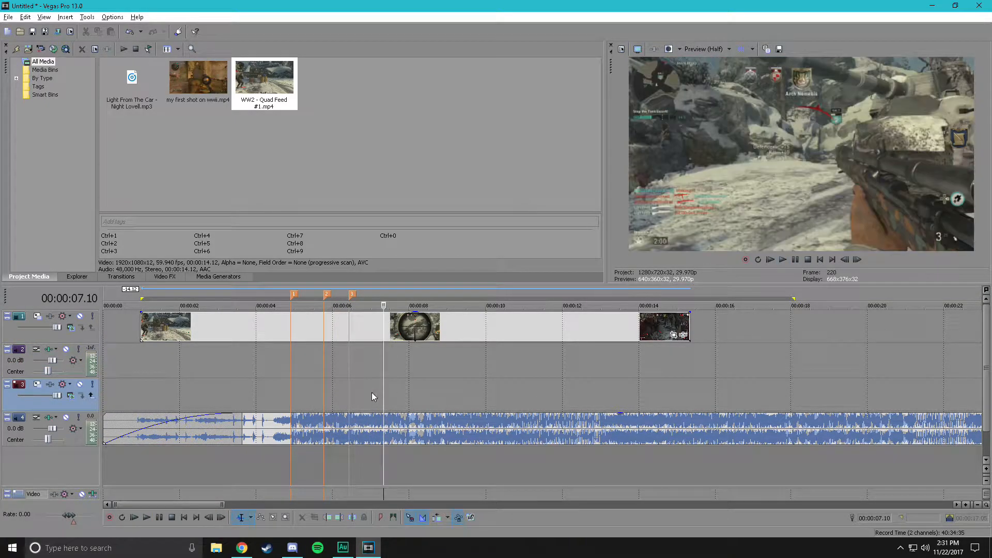
left_click(388, 391)
key("m")
Step: Play on past the fourth marker and place a fifth beat marker at about 9 seconds
left_click(374, 389)
key("space")
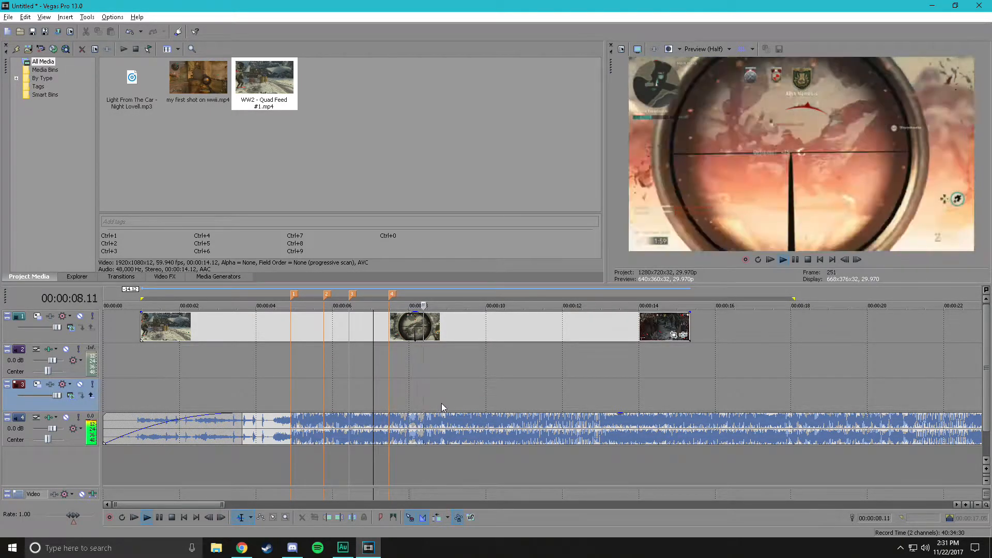
key("space")
left_click(445, 393)
key("m")
Step: Listen past the fifth marker, fine-tune the position by frames and place a sixth beat marker at 00:00:09.27
left_click(414, 389)
key("space")
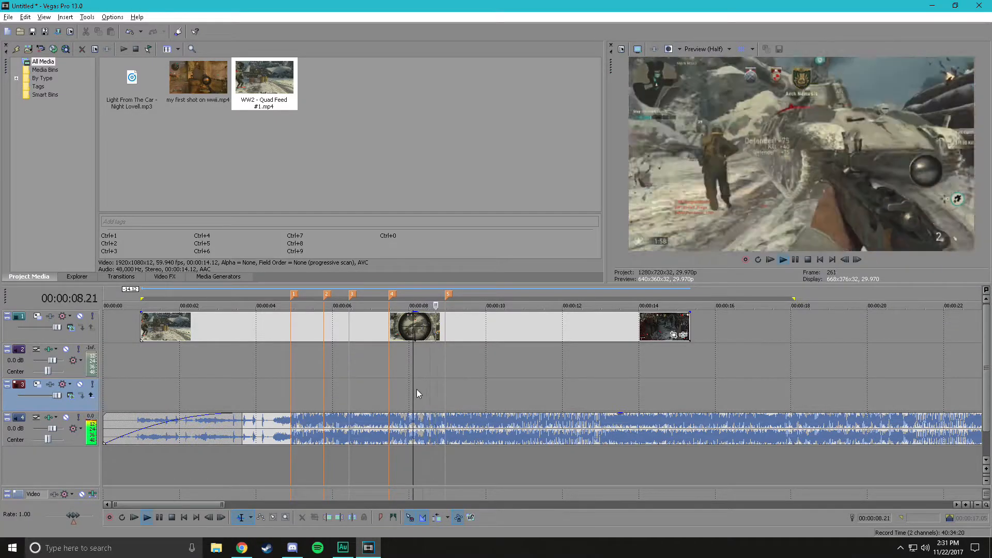
key("space")
left_click(479, 389)
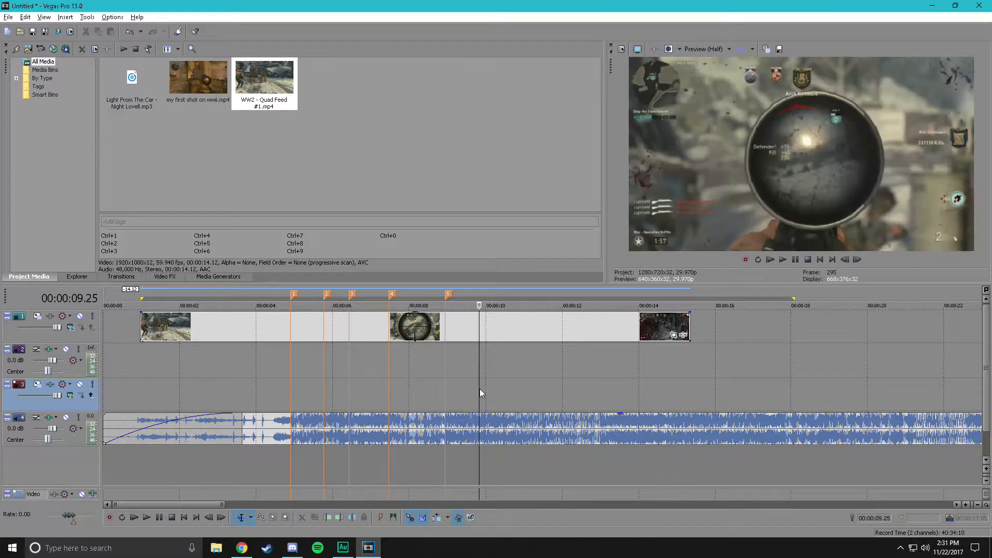
key("Right")
key("Right")
key("Right")
key("Left")
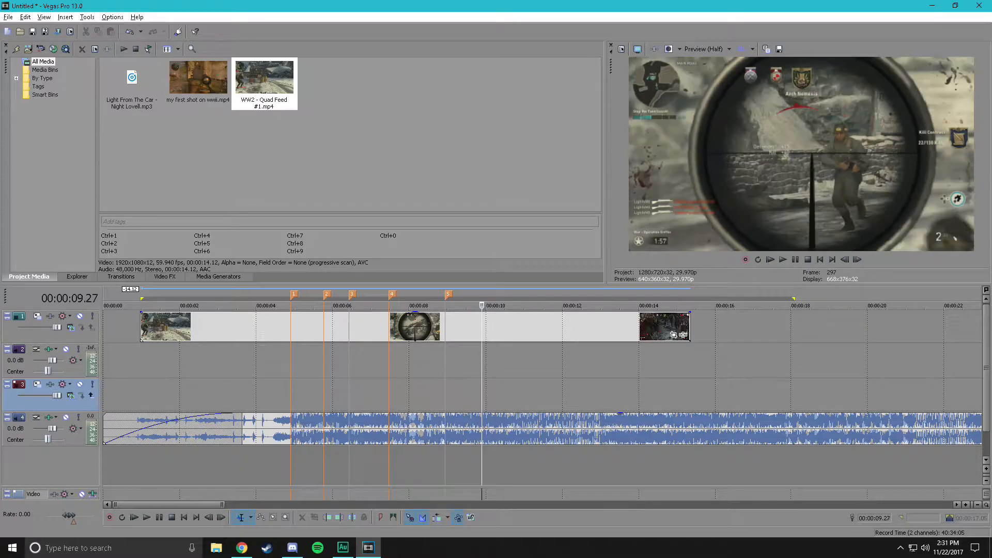
key("m")
Step: Step through the clip's opening and trim its start by about 1.3 seconds, to just after 00:00:02
left_click(199, 365)
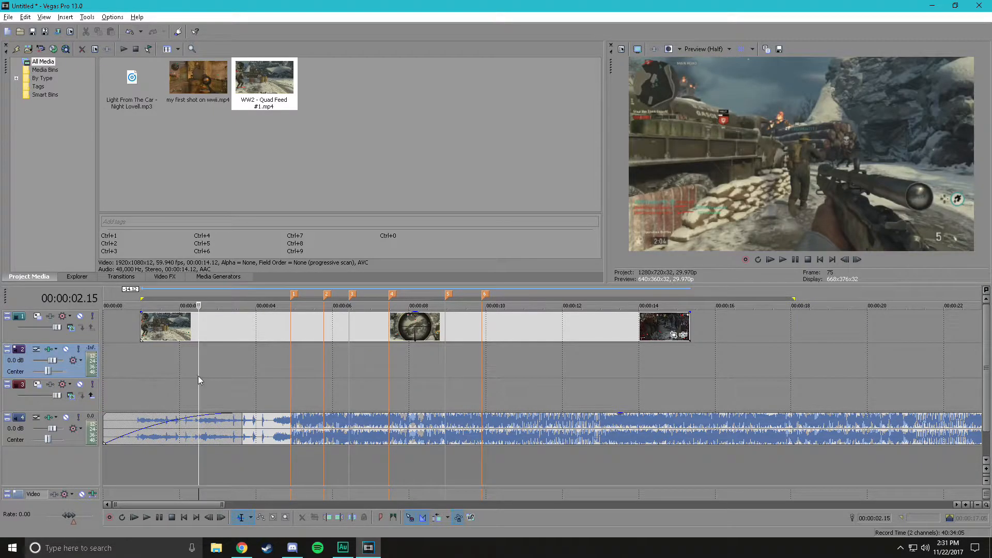
key("Left")
key("Left")
key("Left")
key("Left")
key("Left")
key("Left")
key("Left")
key("Left")
key("Left")
key("Left")
key("Right")
key("Right")
key("Right")
key("Right")
key("Right")
key("Right")
key("Right")
key("Right")
key("Right")
key("Right")
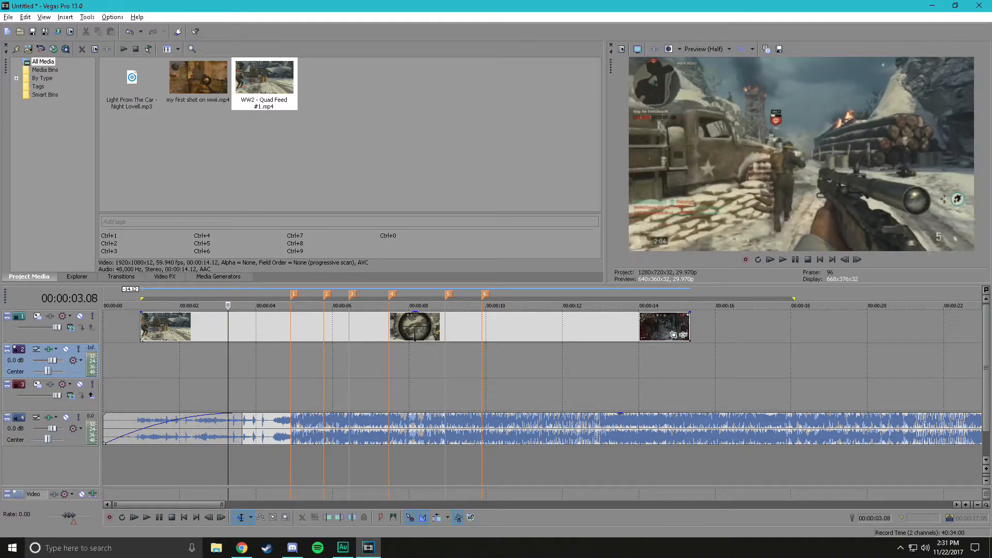
left_click_drag(278, 306, 189, 339)
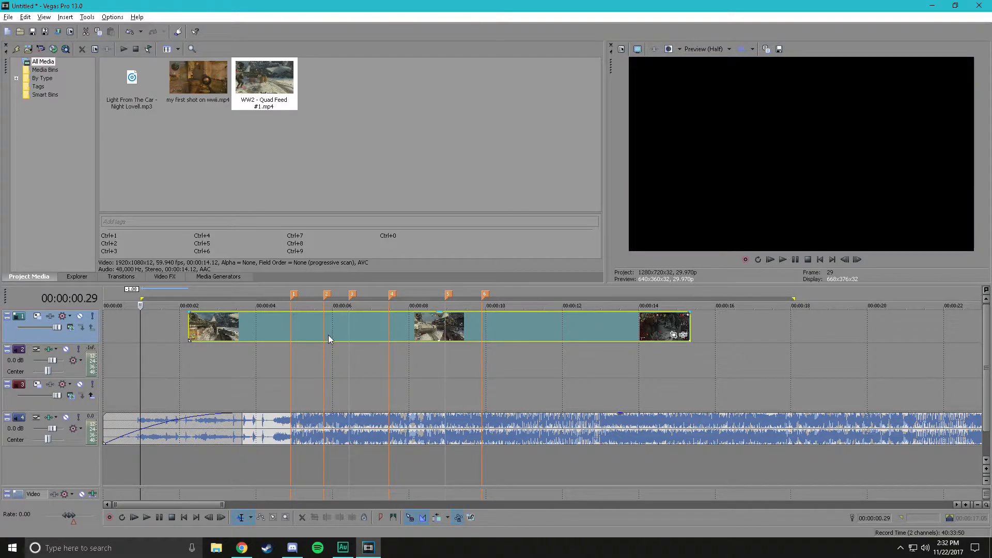
Step: Move the trimmed gameplay clip 13 frames earlier and play it from its start to check the sync with the first marker
left_click_drag(327, 334, 306, 338)
left_click(231, 388)
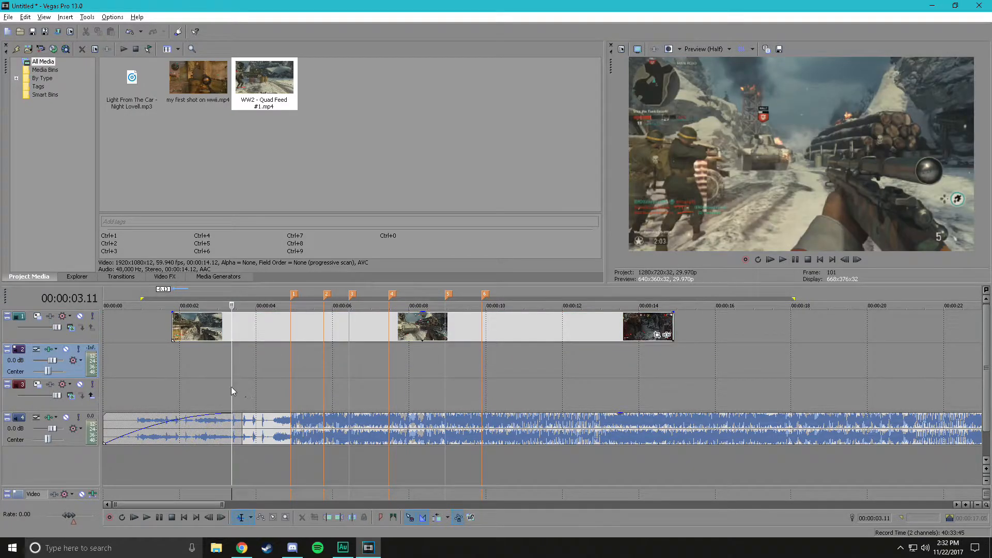
left_click_drag(232, 306, 171, 306)
key("space")
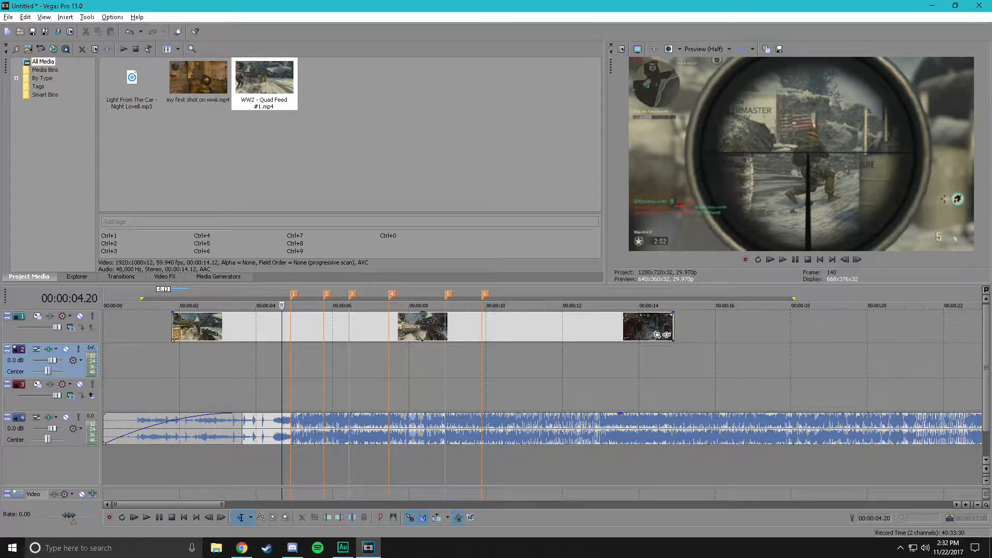
Step: Split the gameplay clip at the first shot, at 00:00:04.21, and check the frames on either side of the cut
key("Right")
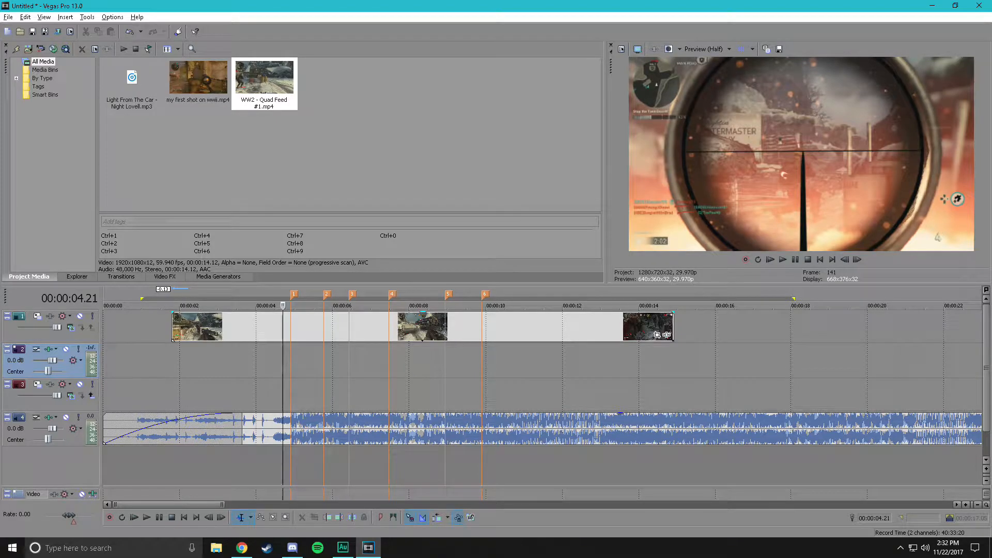
left_click(284, 333)
key("s")
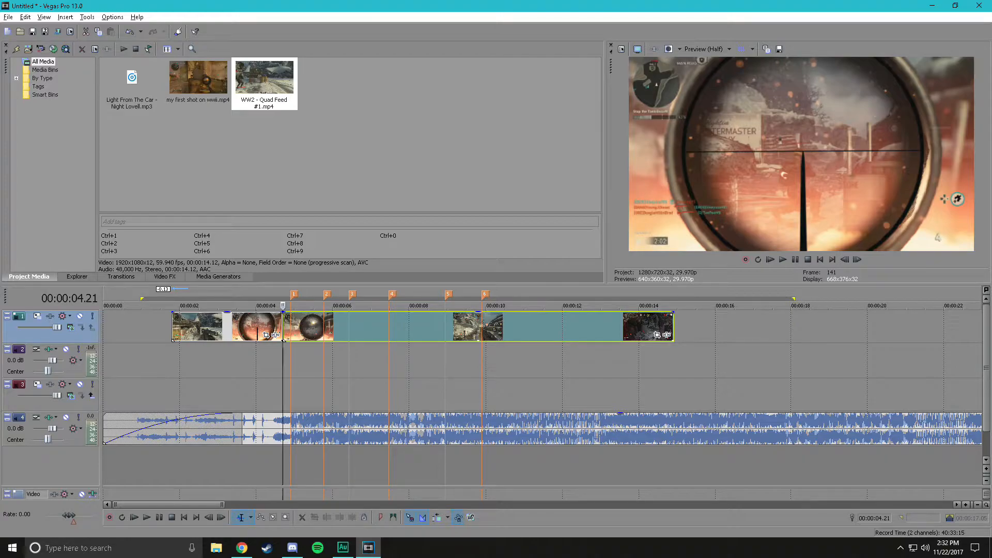
key("Left")
key("Left")
key("Right")
key("Right")
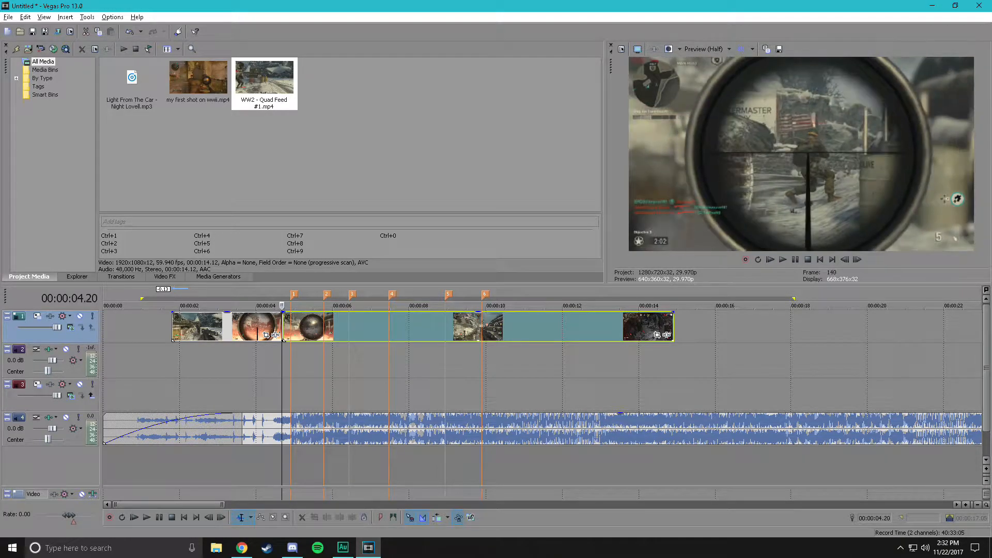
Step: Play on to the second shot, find its exact frame and split the clip there at 00:00:06.04
key("space")
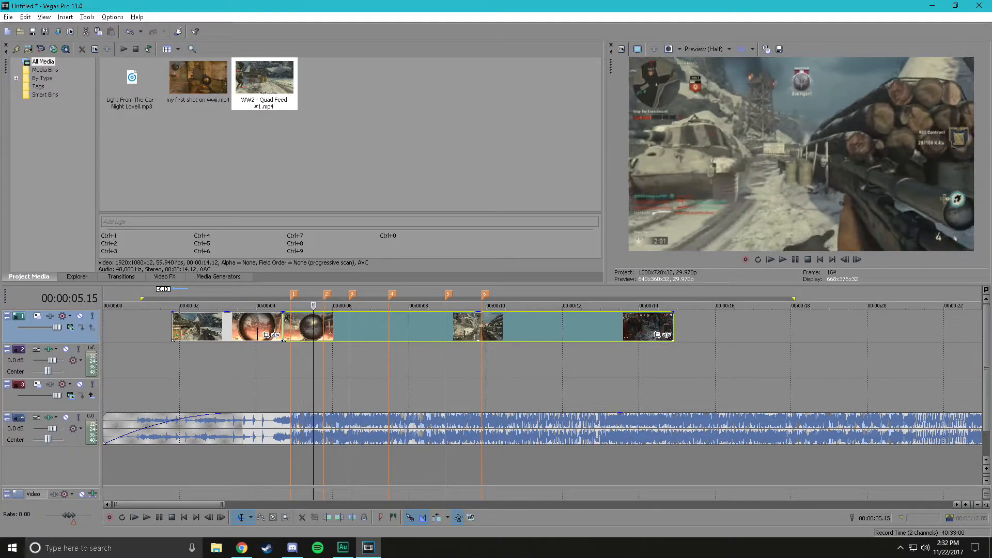
left_click(333, 371)
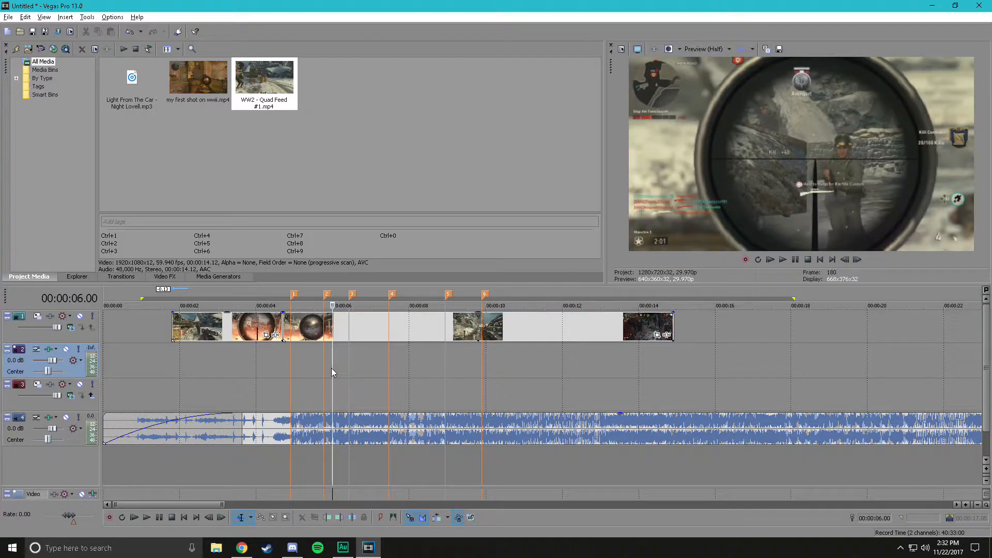
key("Right")
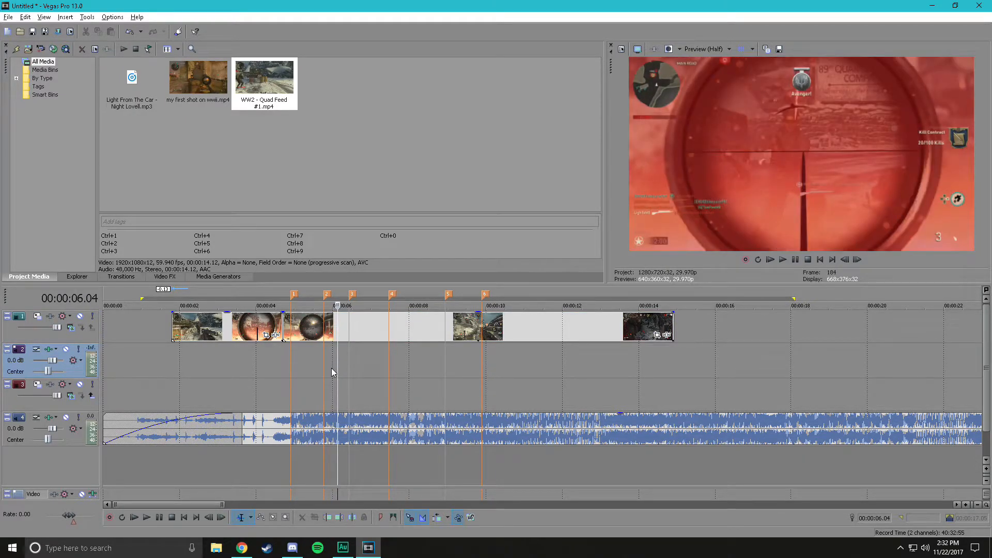
left_click(338, 335)
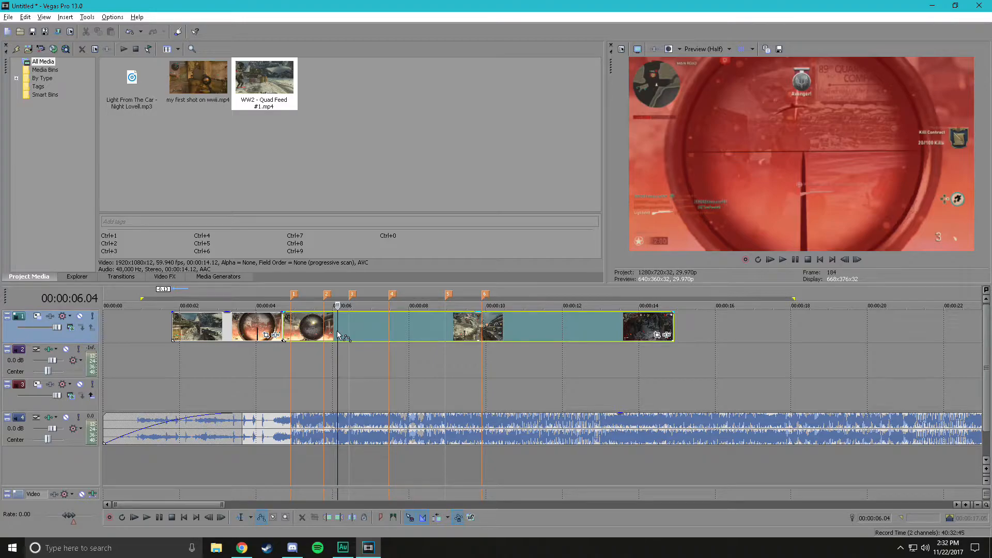
key("s")
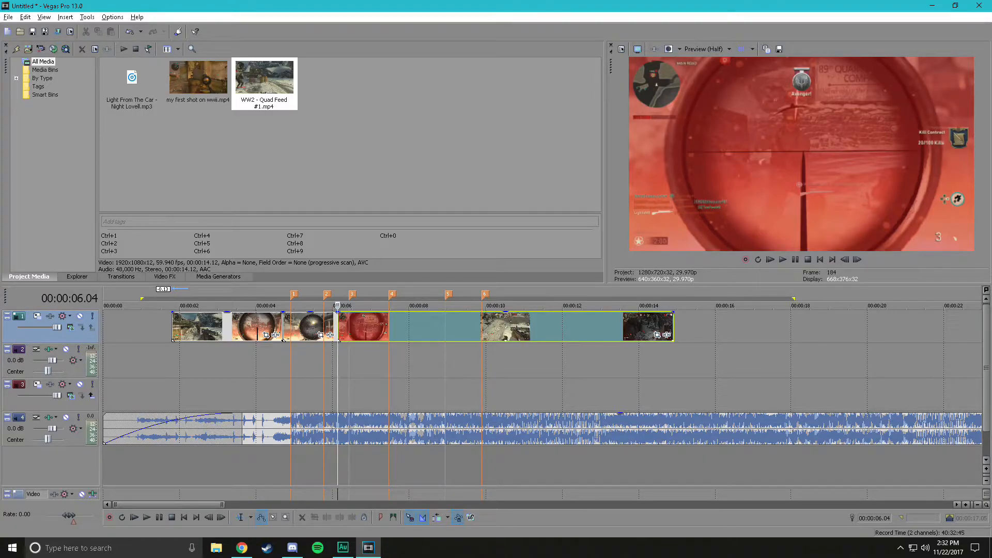
Step: Return to the Normal Edit Tool and split the remaining clip at the third shot, at 00:00:07.28
left_click(339, 351)
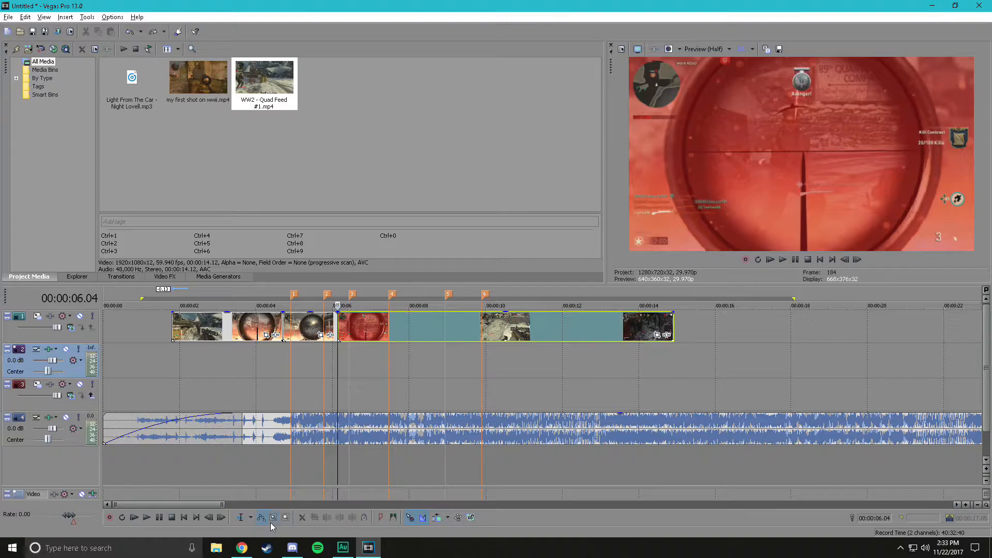
left_click(248, 522)
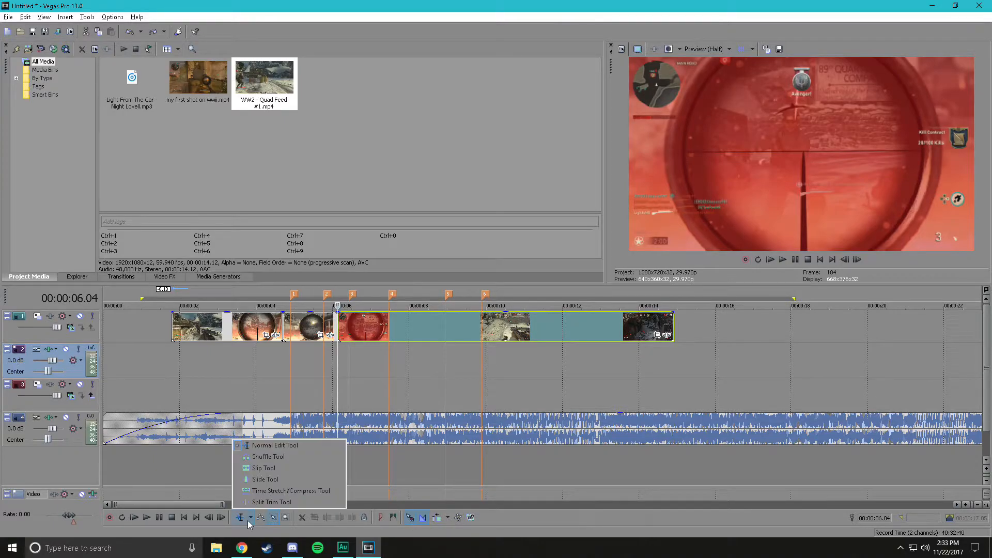
left_click(266, 445)
left_click_drag(338, 306, 407, 306)
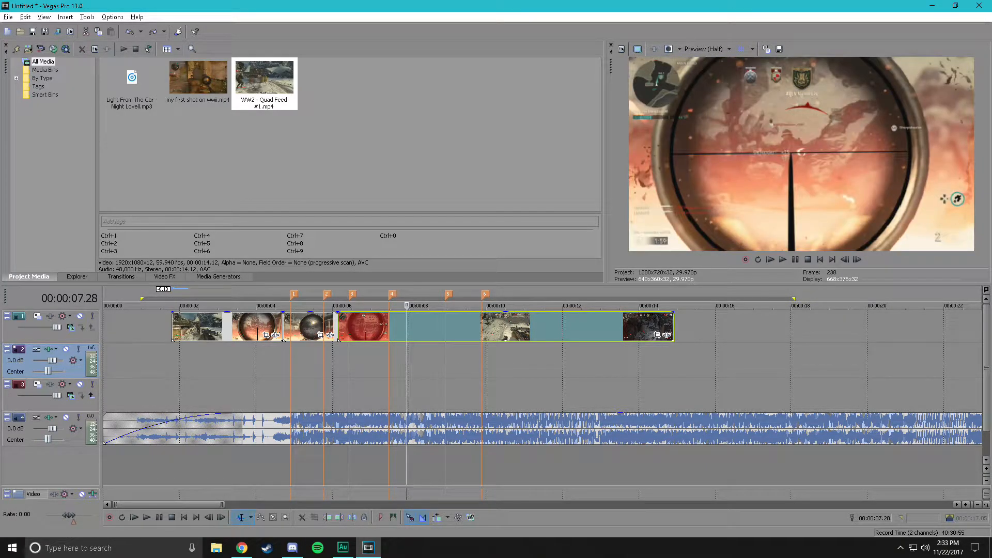
left_click(409, 366)
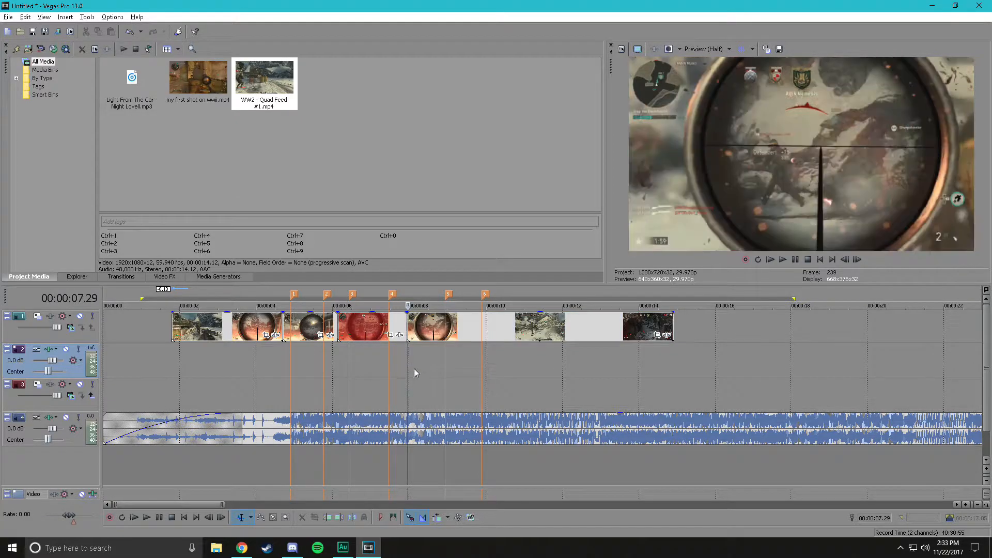
Step: Play on to the fourth shot and split the remaining clip there at 00:00:09.16
key("space")
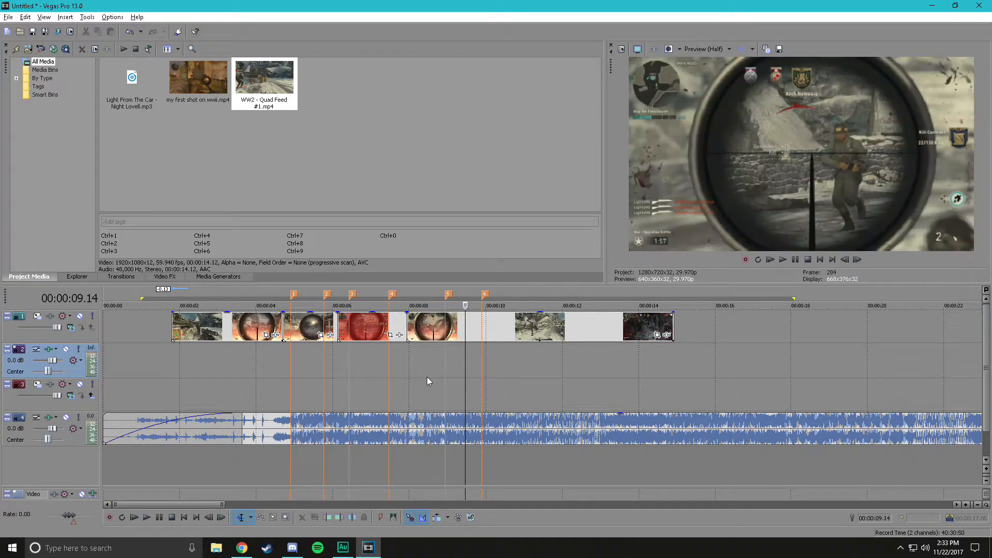
key("space")
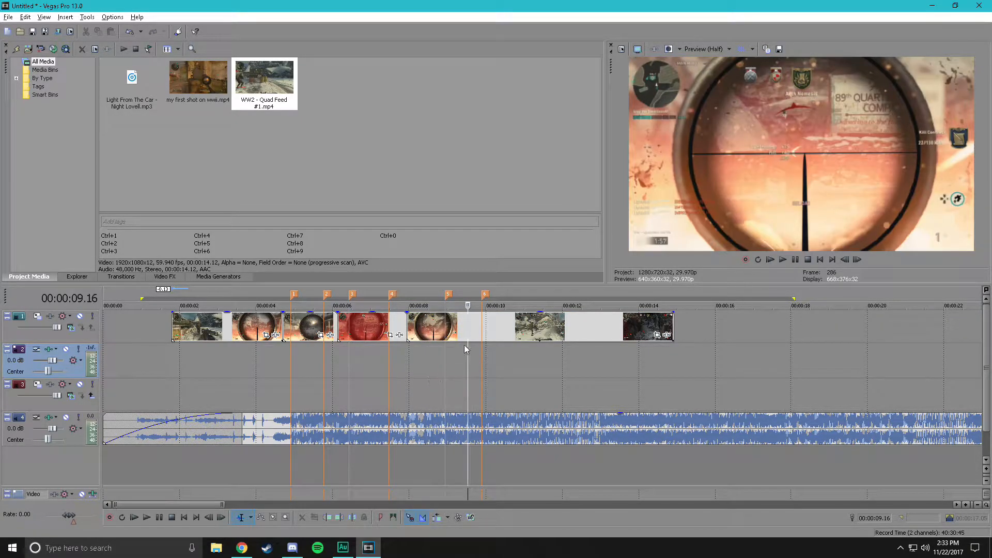
key("s")
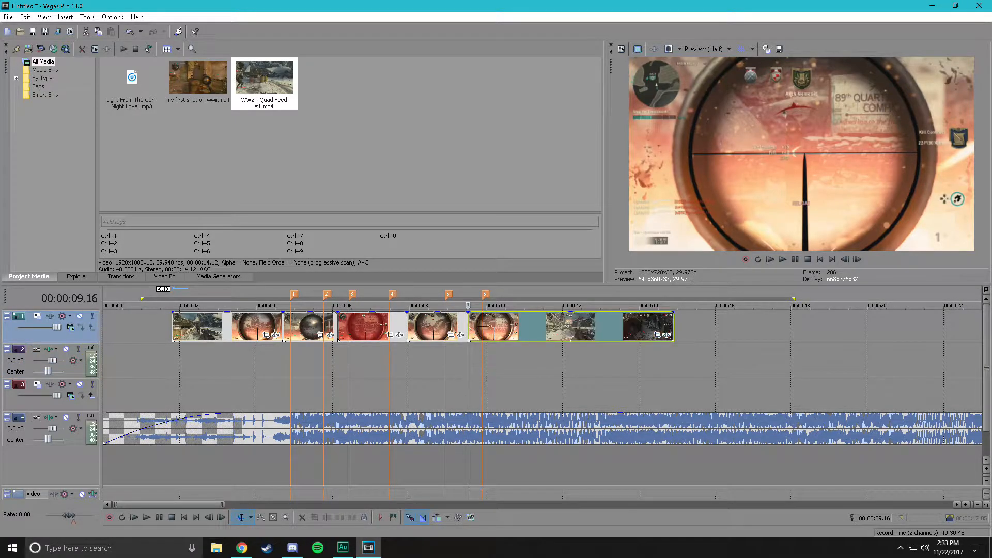
Step: Trim 2 seconds 20 frames off the last piece's end and give it a fade-out of about one second
key("space")
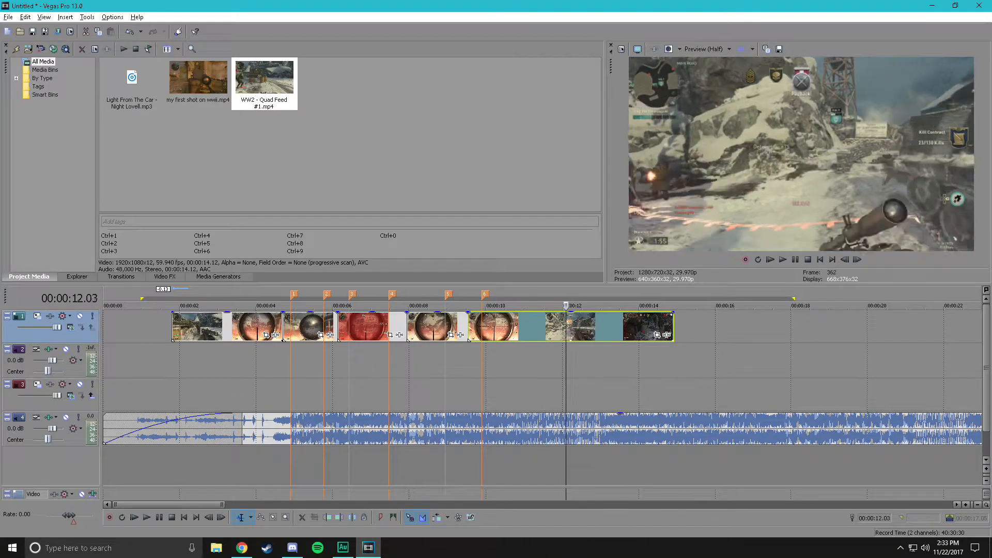
key("space")
left_click_drag(673, 325, 575, 318)
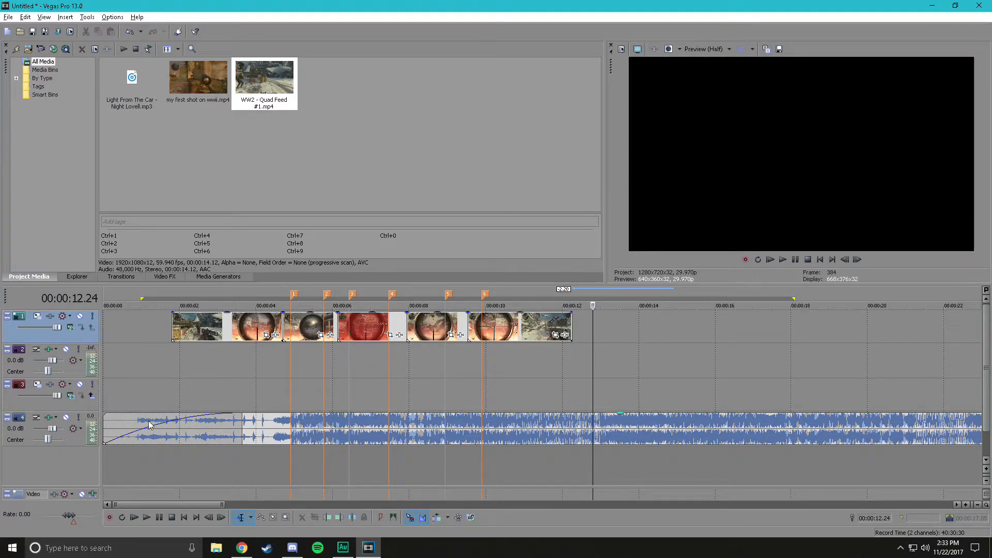
left_click_drag(571, 313, 530, 314)
left_click(480, 367)
key("Home")
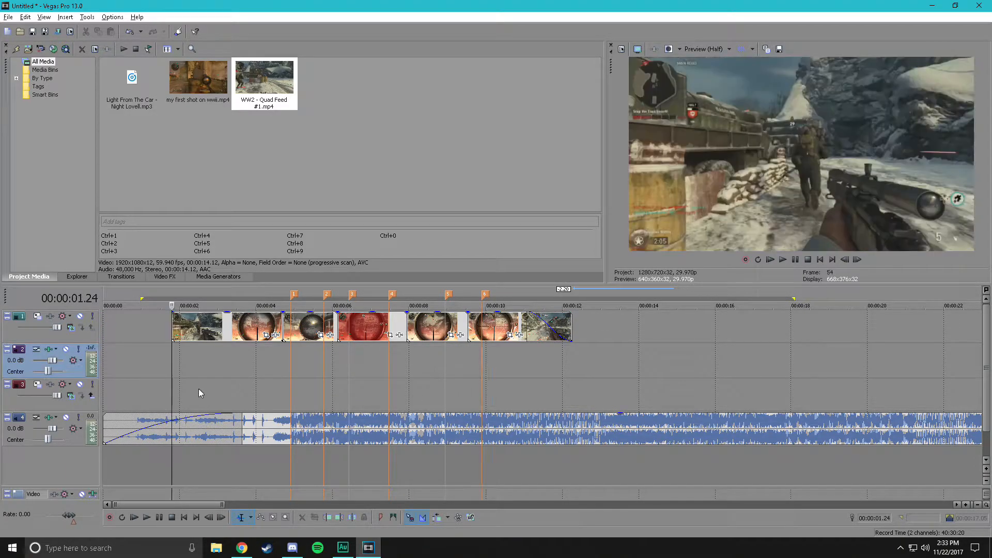
Step: Delete the empty audio track between the two video tracks
left_click_drag(202, 326, 224, 358)
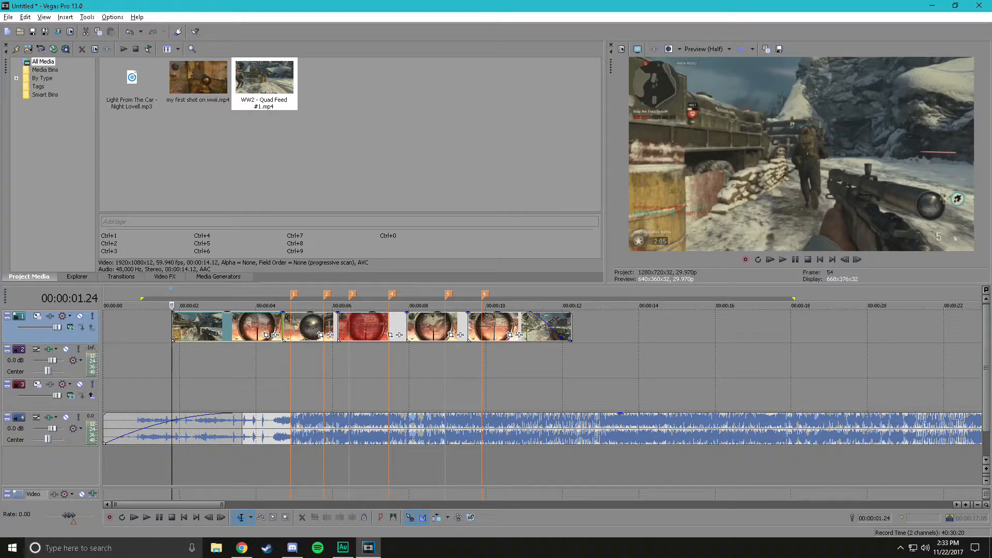
left_click(75, 375)
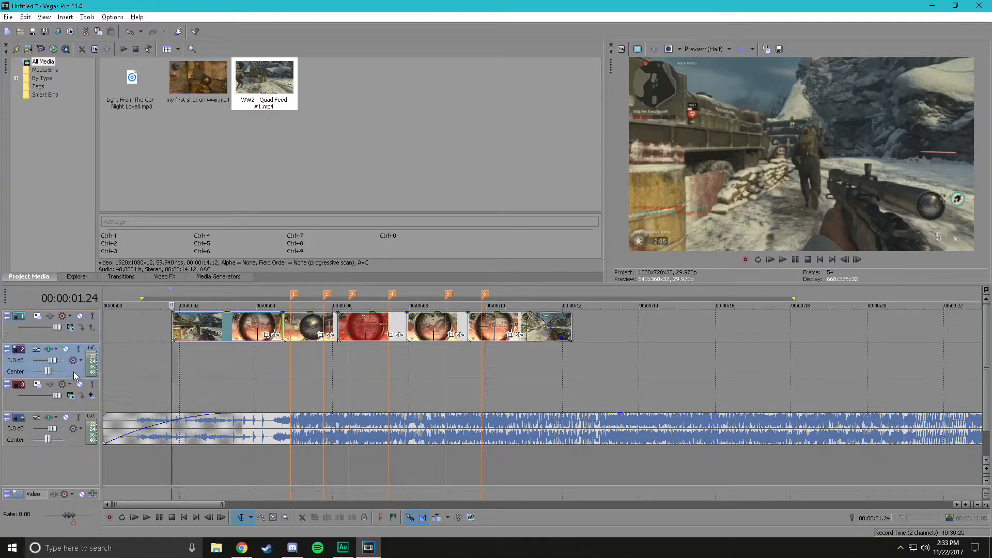
key("Delete")
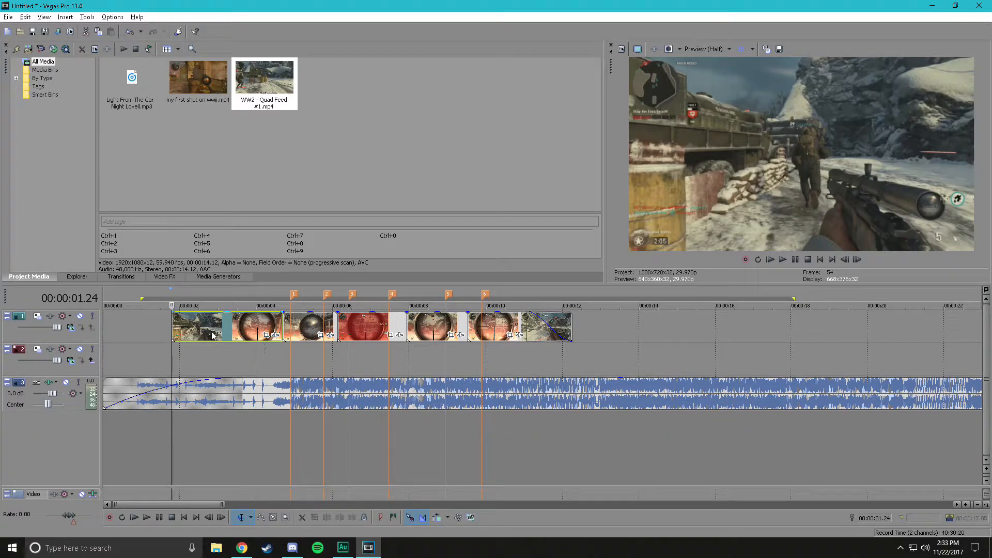
Step: Move the first, third and fifth gameplay pieces straight down to the second video track, keeping their times
left_click_drag(212, 335, 212, 368)
left_click(365, 326)
left_click_drag(364, 325, 365, 359)
left_click(500, 325)
left_click_drag(500, 326, 500, 357)
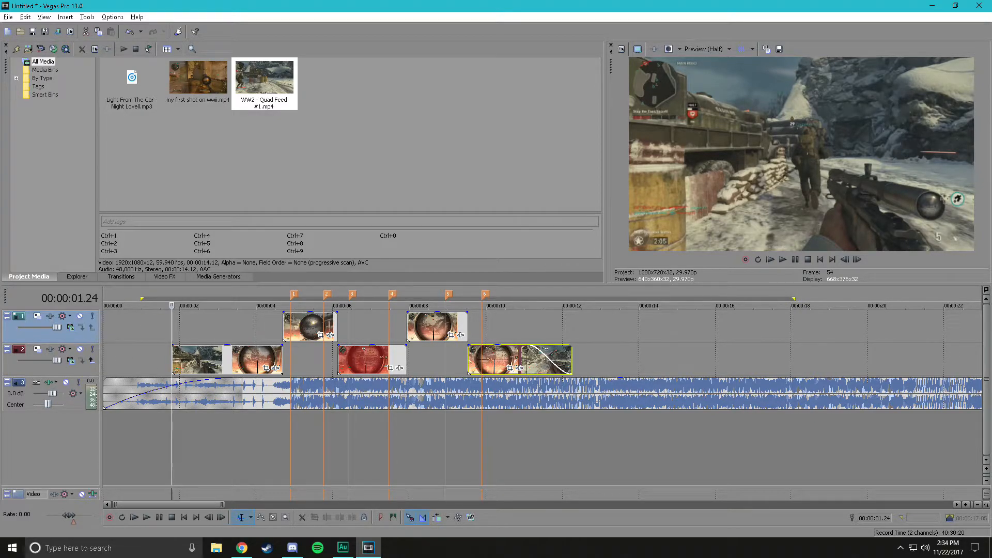
Step: Enlarge the timeline area and make both video tracks taller
left_click_drag(393, 282, 398, 256)
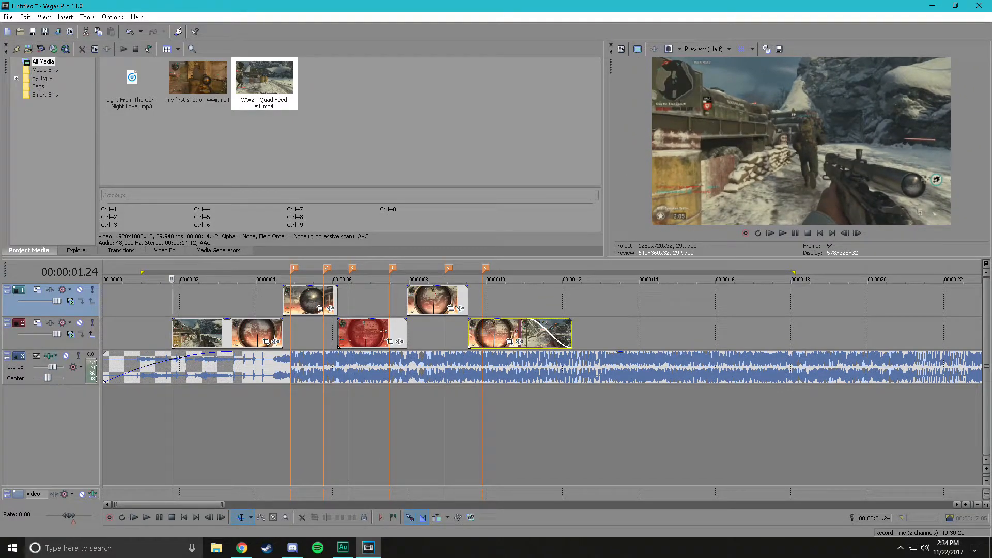
left_click_drag(51, 349, 52, 366)
left_click_drag(52, 317, 51, 334)
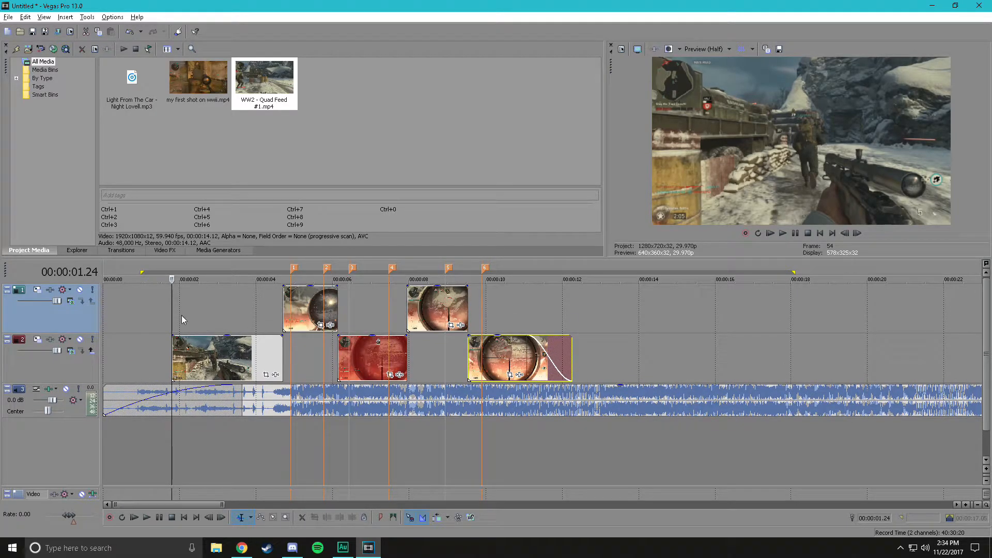
Step: Give the opening gameplay piece a fade-in of about one second and play the sequence through to about 00:00:11
left_click_drag(173, 336, 213, 341)
left_click(169, 357)
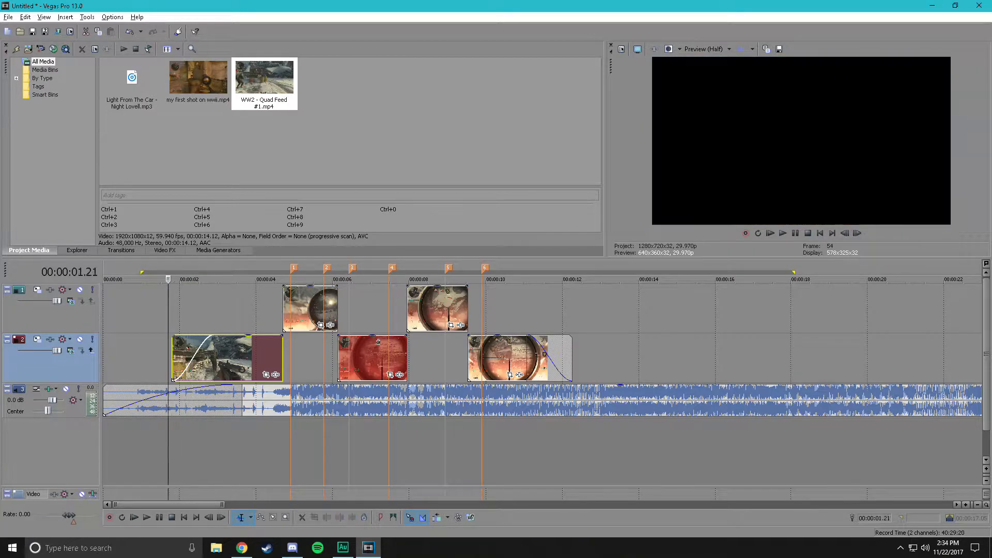
key("space")
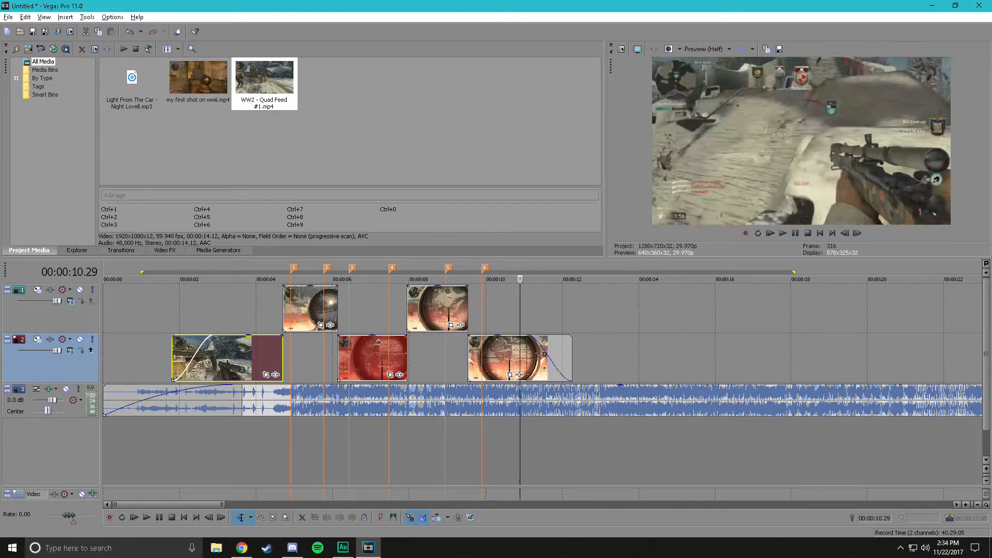
key("space")
Step: Spread the third, fourth and fifth pieces later along the timeline to leave gaps between them
left_click_drag(507, 355, 648, 354)
left_click(459, 306)
left_click_drag(458, 305, 555, 306)
left_click_drag(372, 357, 455, 357)
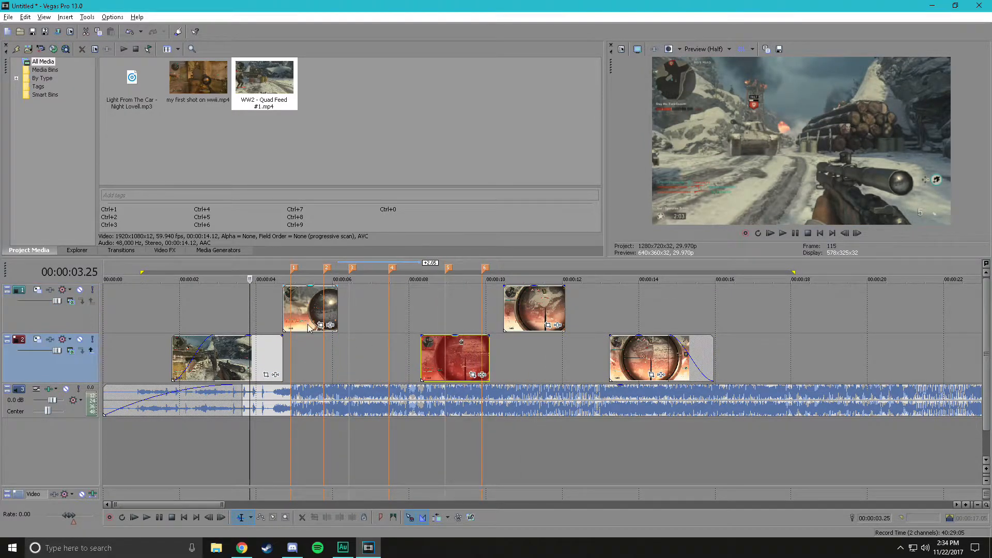
Step: Shift the second piece to start at the first marker and the opening piece 6 frames later to end there
left_click_drag(294, 312, 301, 311)
left_click_drag(250, 279, 290, 279)
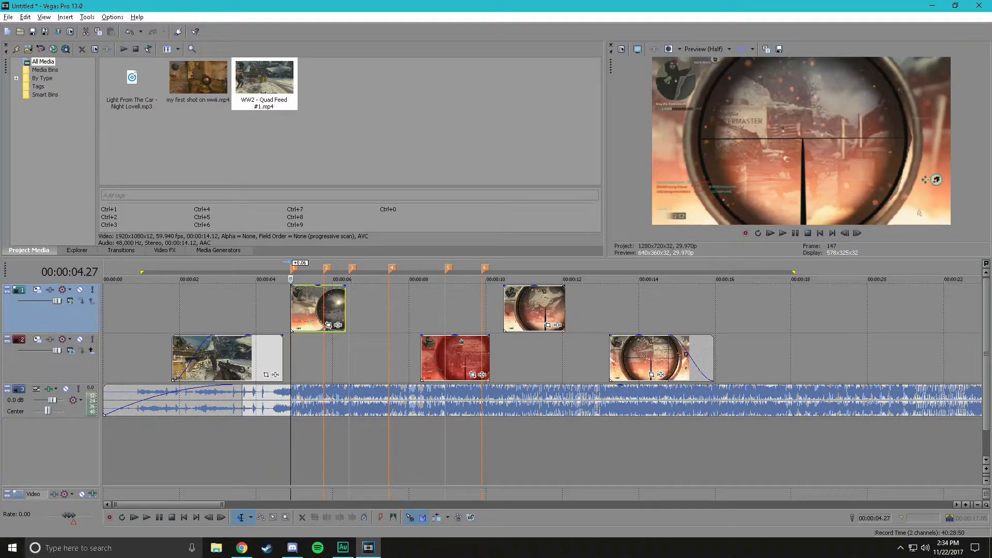
left_click_drag(251, 358, 259, 359)
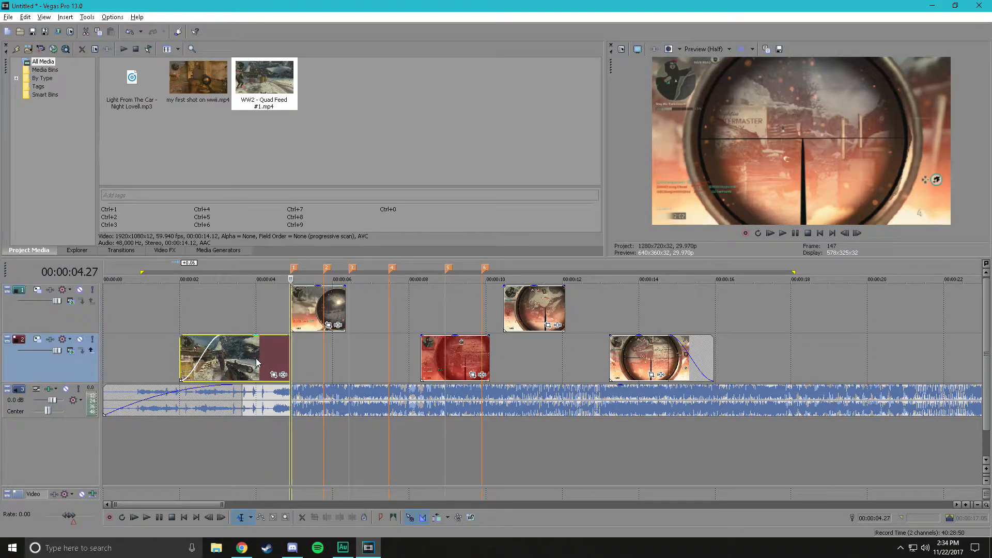
Step: Move the third piece to start at the third marker and extend the second piece's end to meet it
left_click(434, 352)
left_click_drag(433, 352, 364, 354)
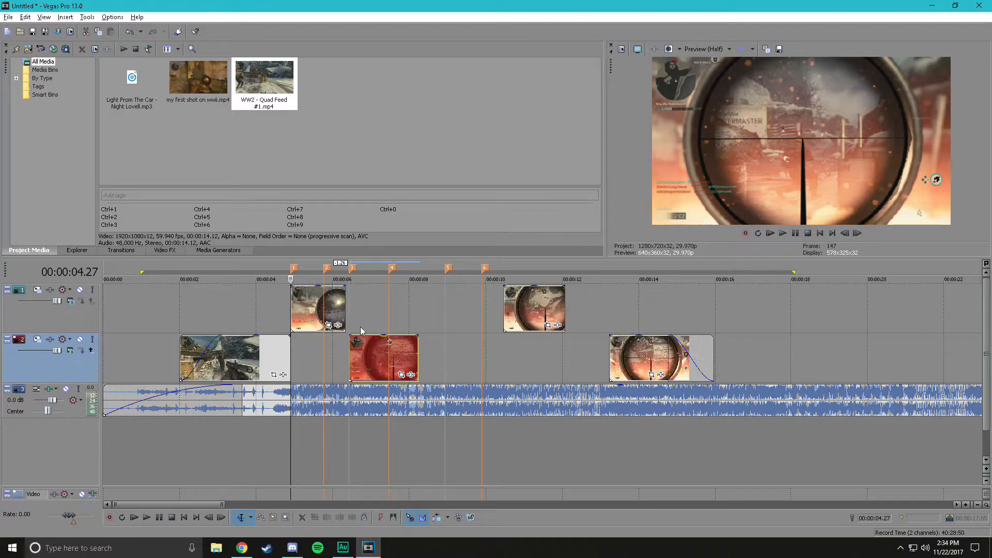
left_click_drag(345, 308, 349, 307)
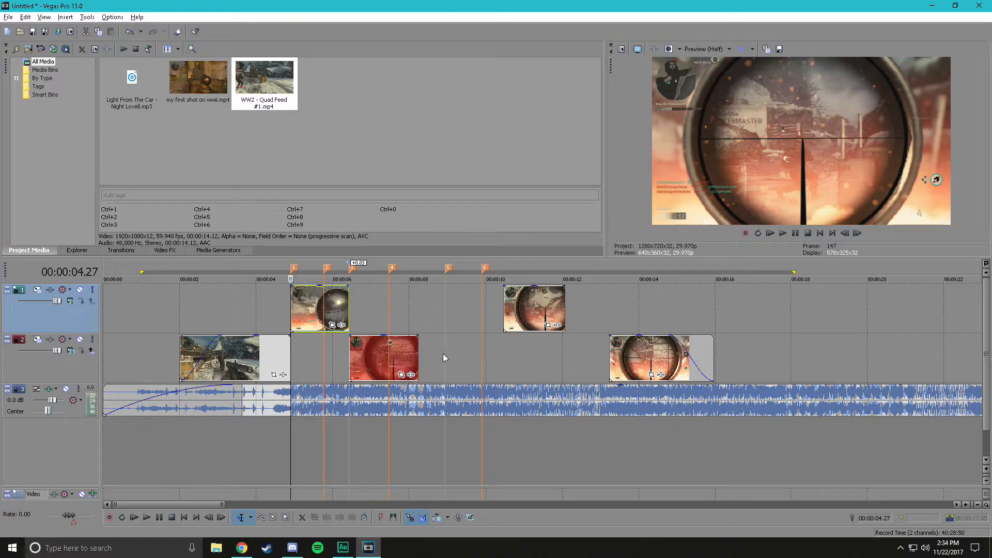
Step: Place the fourth piece right after the third, extended to the sixth marker, and move the fifth piece to start at that marker
left_click_drag(533, 310, 445, 305)
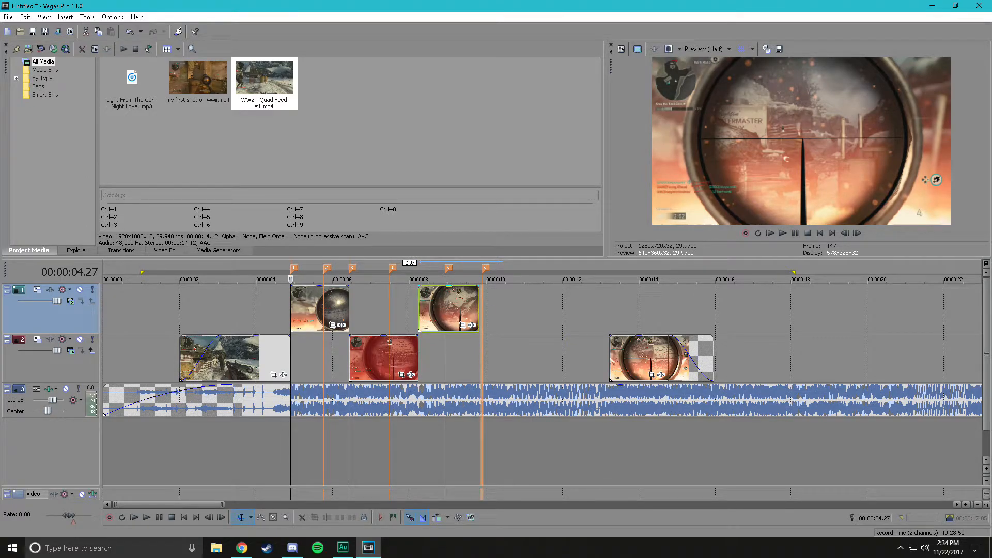
left_click_drag(480, 310, 481, 310)
left_click_drag(645, 373, 517, 373)
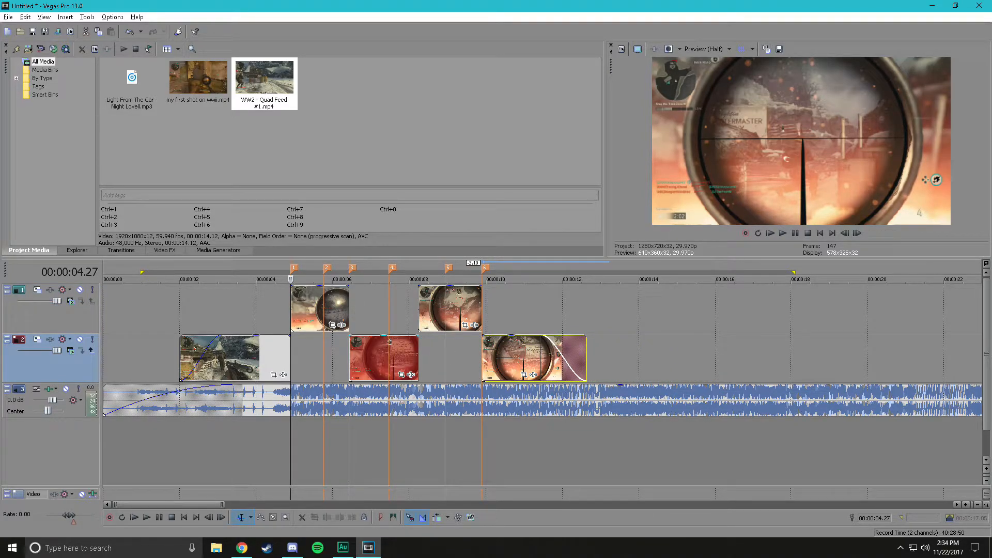
Step: Trim the fourth piece's start to the fifth marker and the third piece's end to the fourth marker
left_click_drag(419, 309, 446, 309)
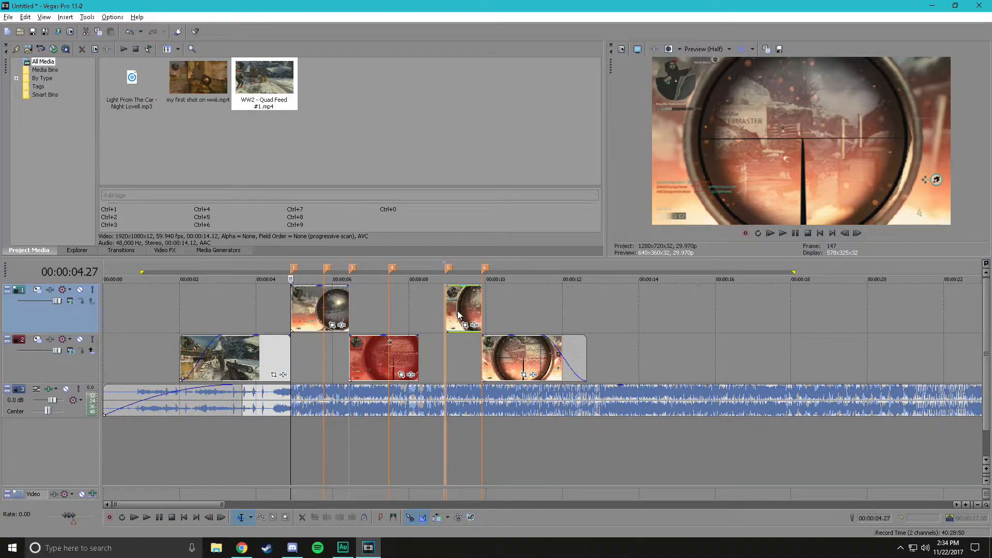
left_click_drag(418, 357, 389, 356)
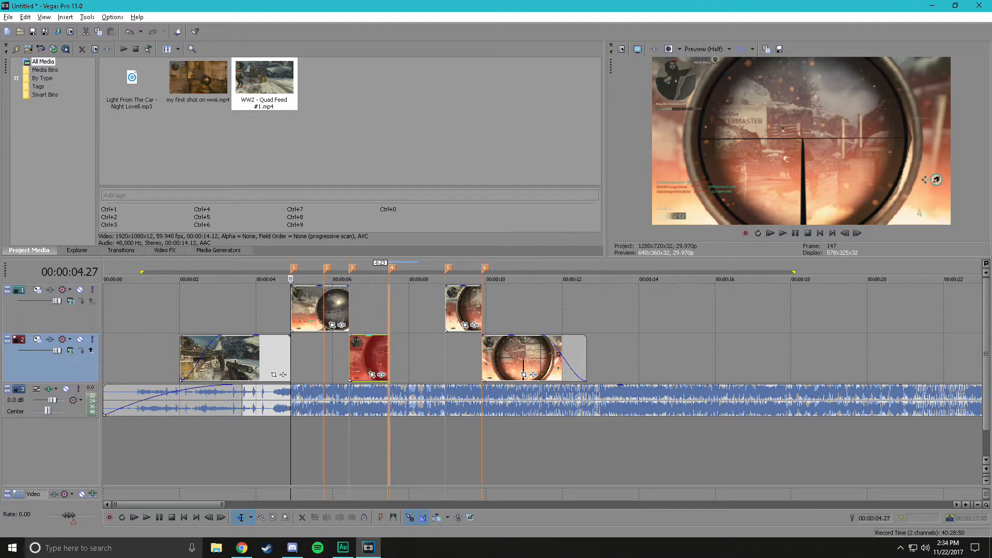
Step: Move the fourth piece to the fourth marker and the fifth to the fifth marker, extending the fourth piece's end 15 frames to meet it
left_click_drag(462, 313, 406, 314)
left_click_drag(499, 352, 465, 362)
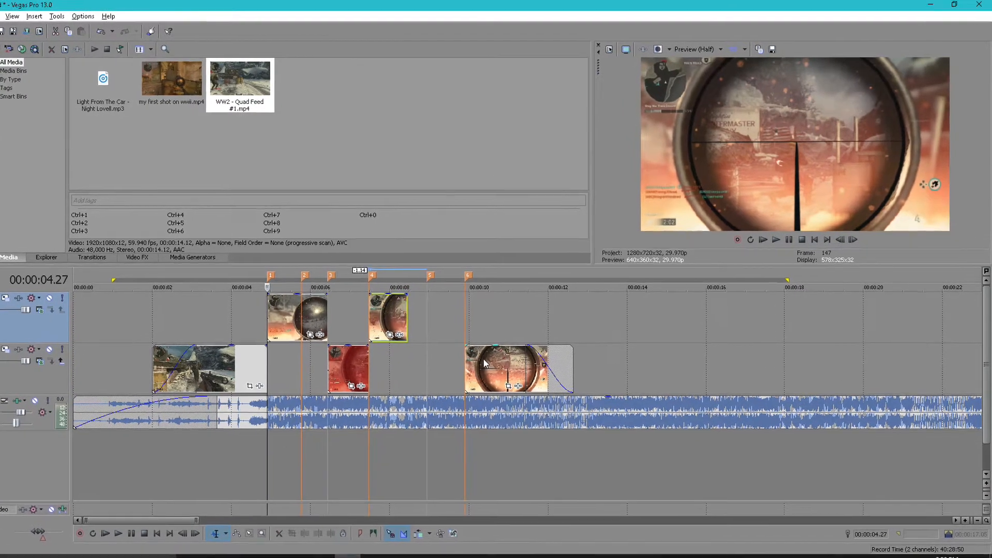
left_click_drag(345, 338, 370, 339)
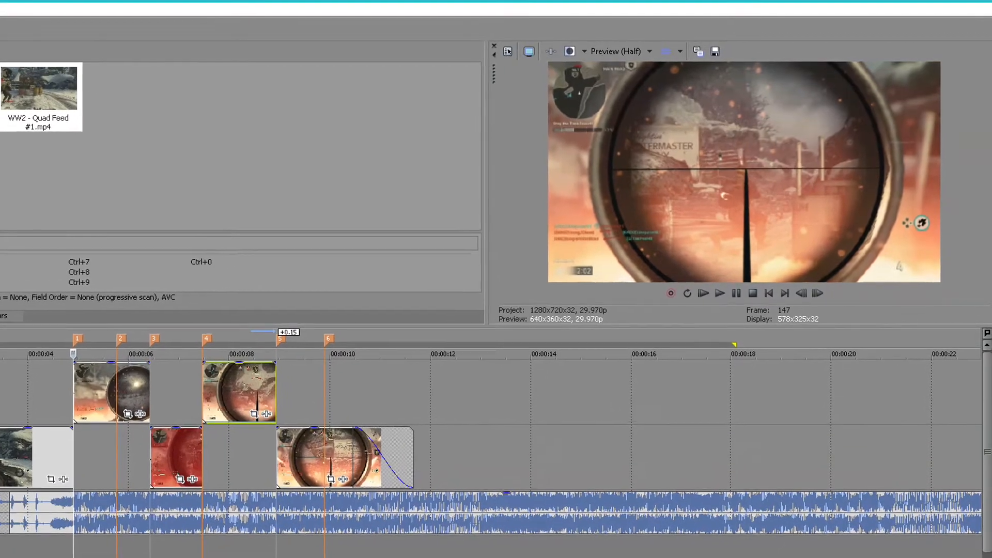
Step: Select the range from 00:00:01.01 to 00:00:13.07 and play back the realigned montage
left_click_drag(1, 336, 505, 336)
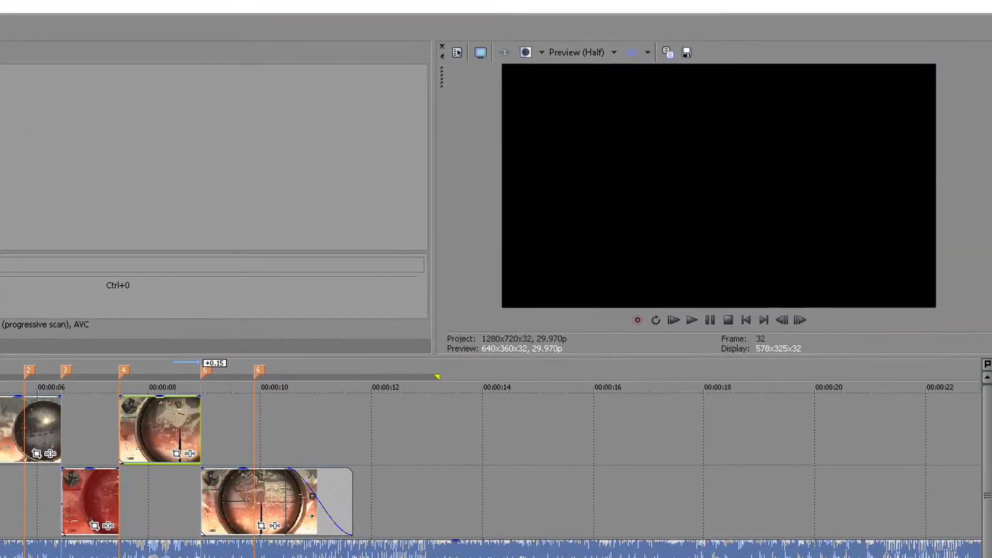
key("space")
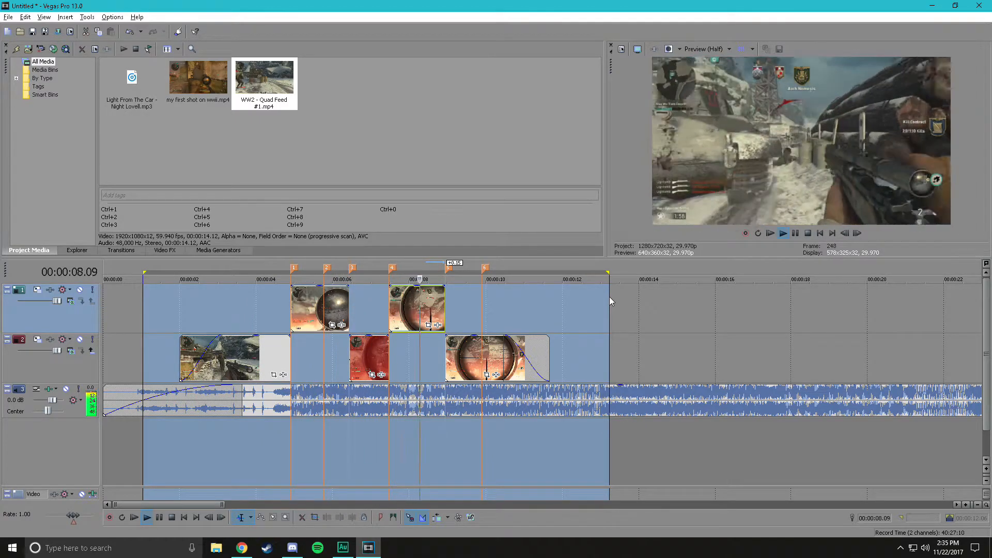
key("space")
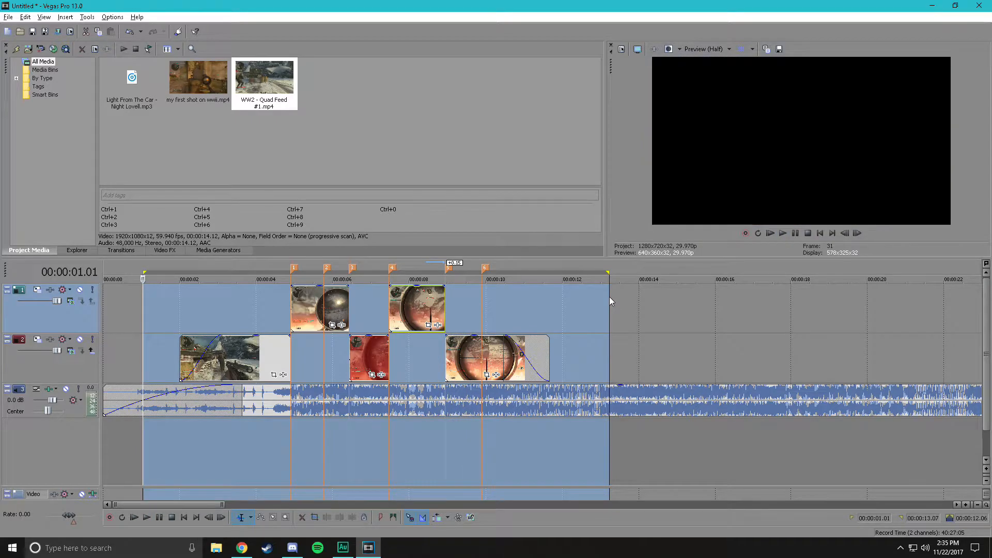
Step: Insert a velocity envelope on the opening gameplay piece
left_click(246, 306)
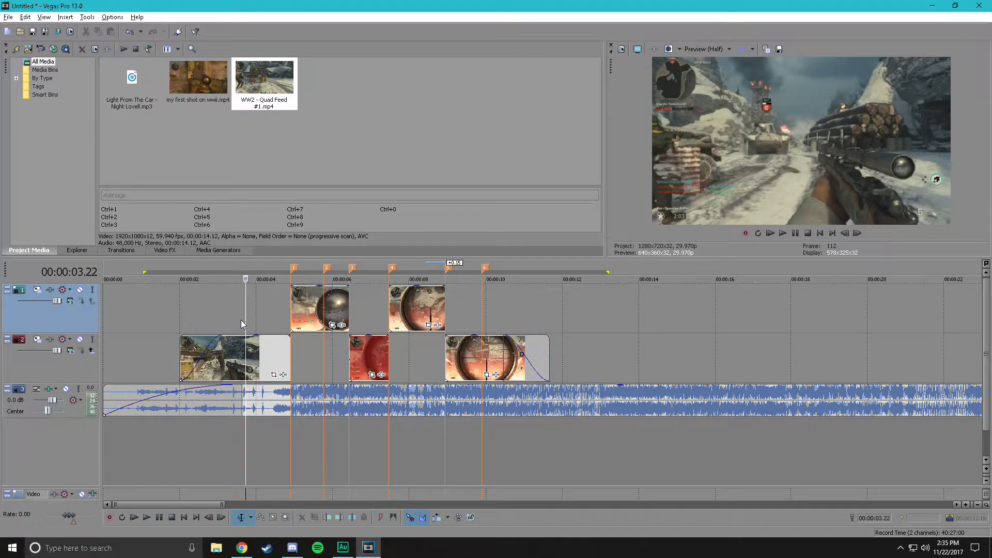
left_click_drag(246, 279, 225, 280)
left_click(260, 366)
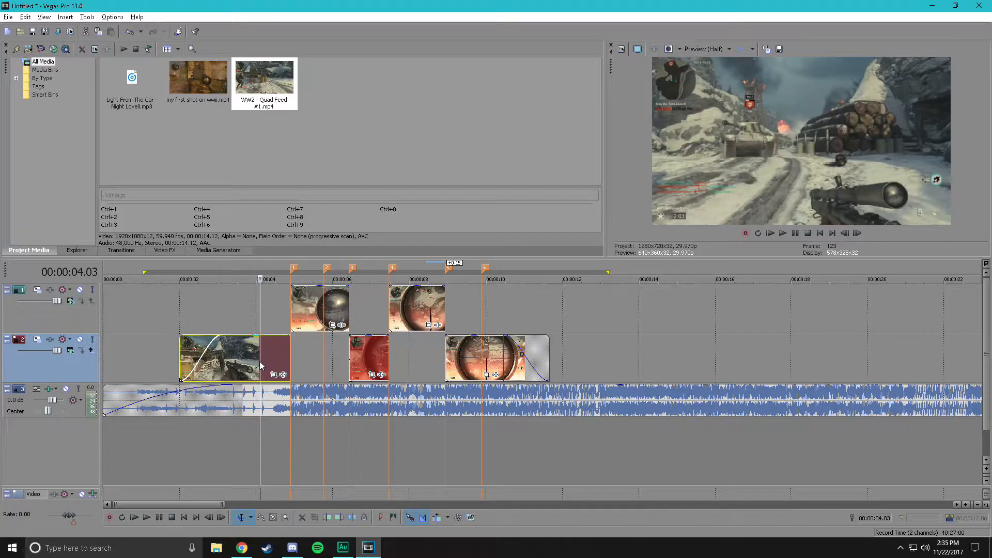
right_click(243, 361)
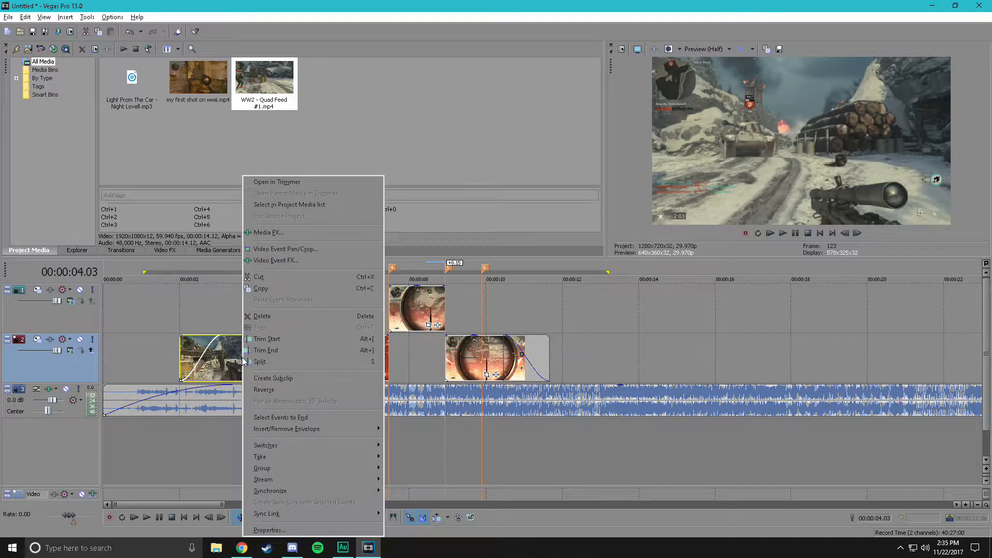
mouse_move(307, 431)
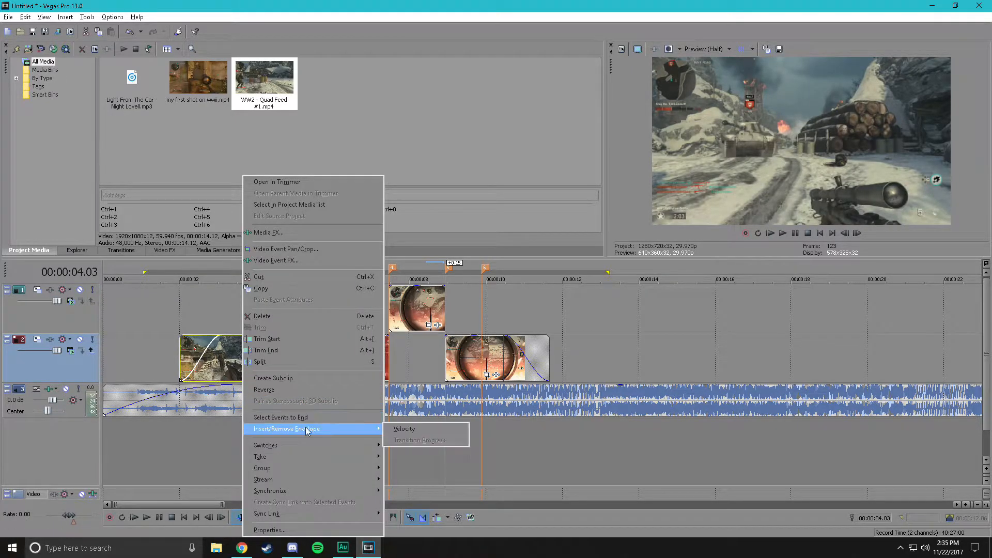
left_click(397, 431)
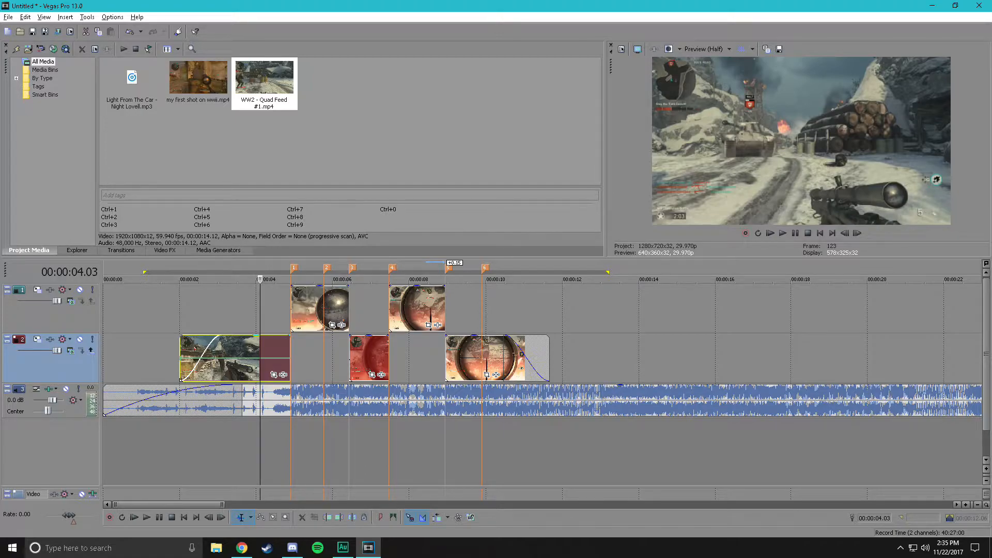
left_click_drag(240, 358, 289, 358)
right_click(180, 366)
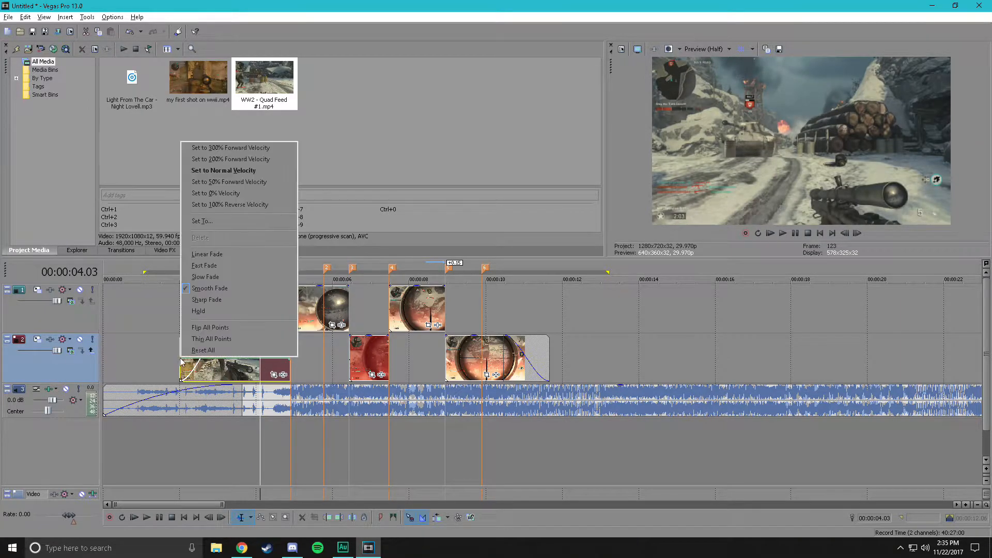
left_click(247, 220)
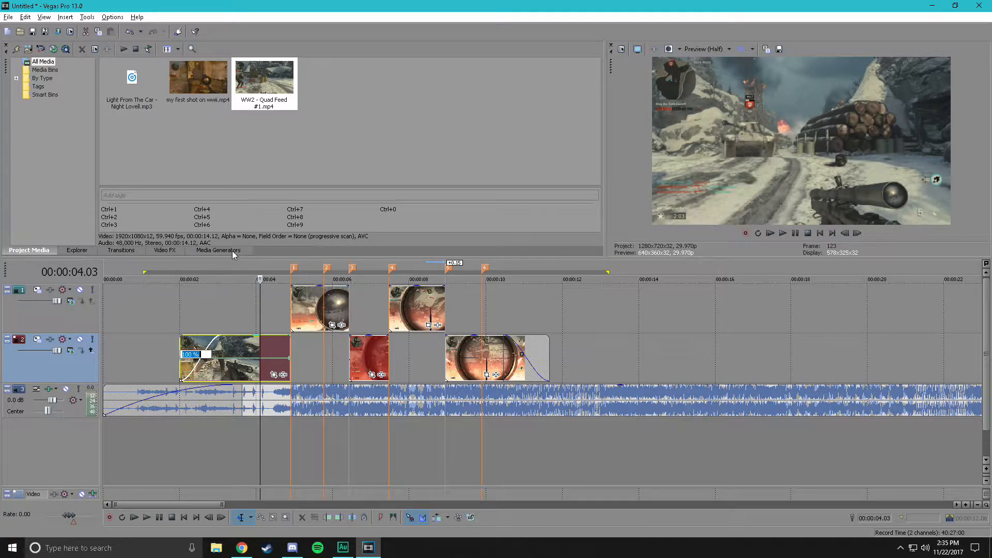
left_click(231, 300)
Step: Increase the playback rate of the opening piece in its event properties
left_click(242, 354)
right_click(241, 354)
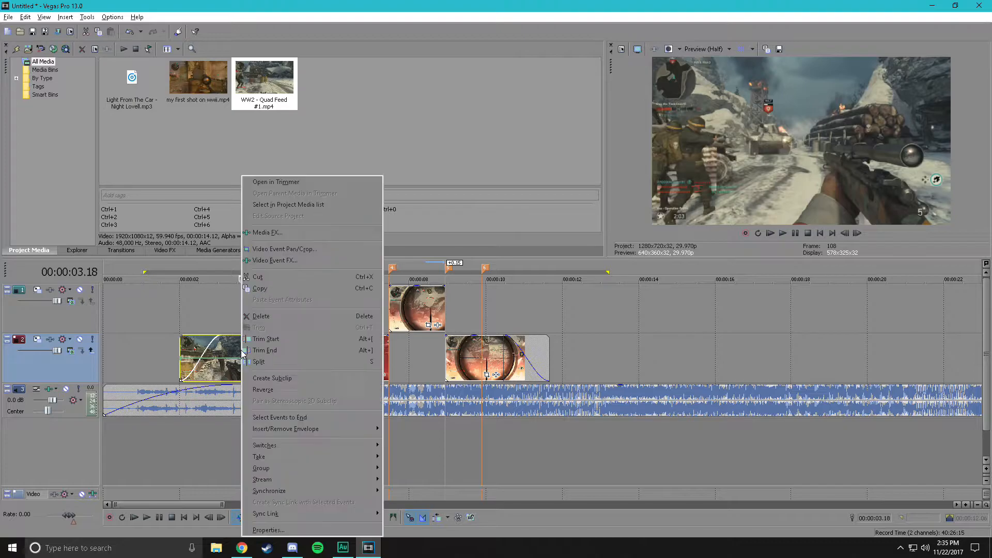
left_click(269, 530)
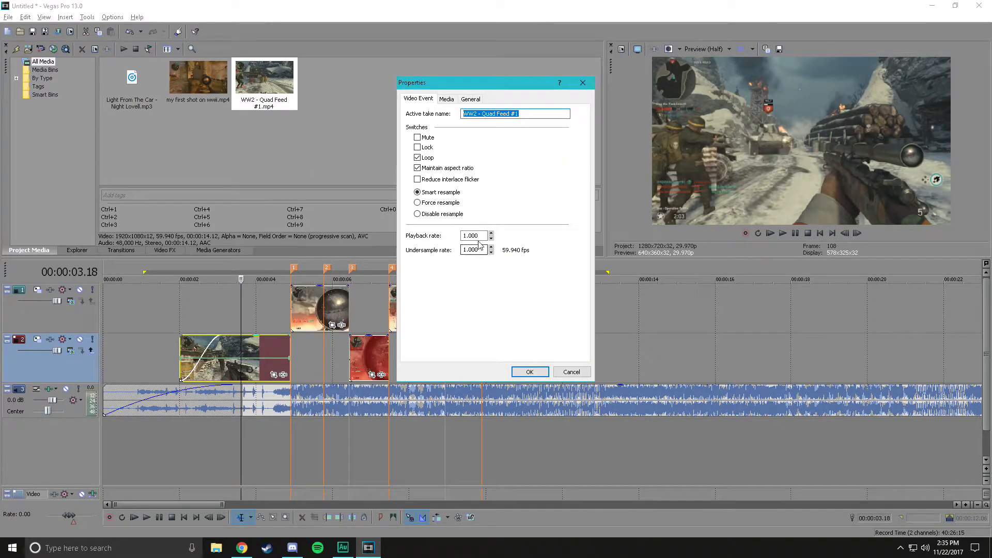
left_click_drag(479, 235, 380, 233)
key("Return")
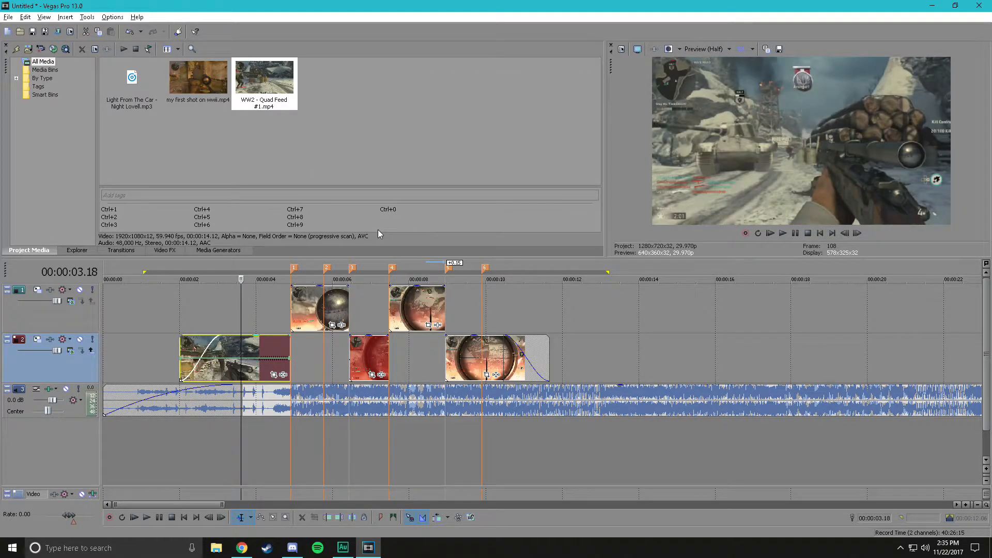
Step: Set the opening piece's velocity to 30% at its start, match its end to the same level, and play it from 00:00:01.10 to 00:00:04.27
right_click(181, 358)
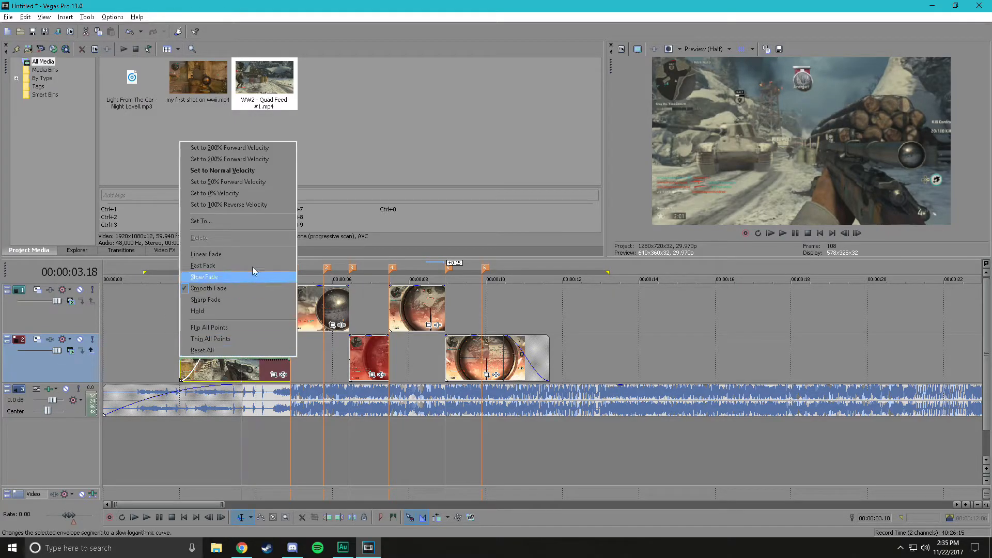
left_click(241, 224)
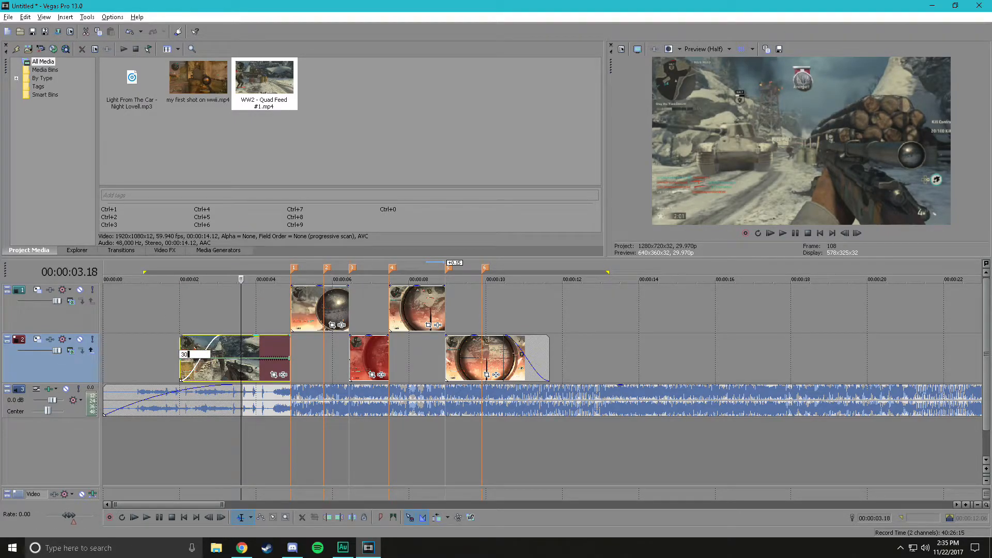
key("Return")
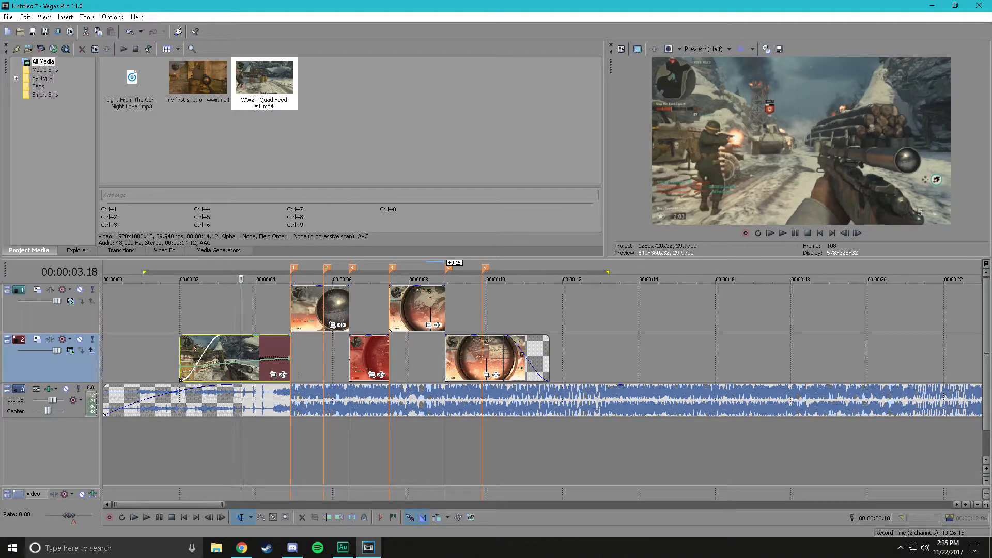
right_click(299, 374)
left_click(353, 223)
key("Return")
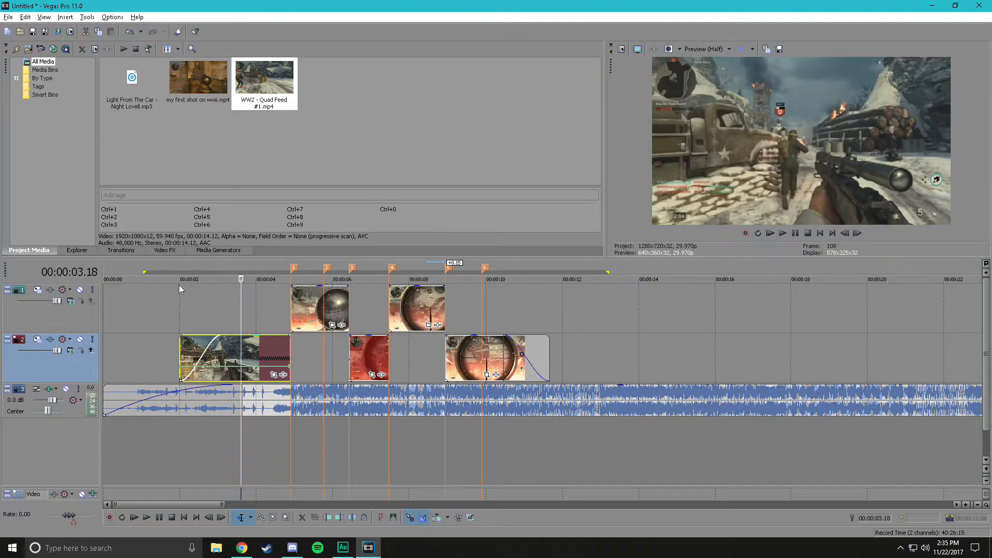
left_click_drag(155, 448, 290, 449)
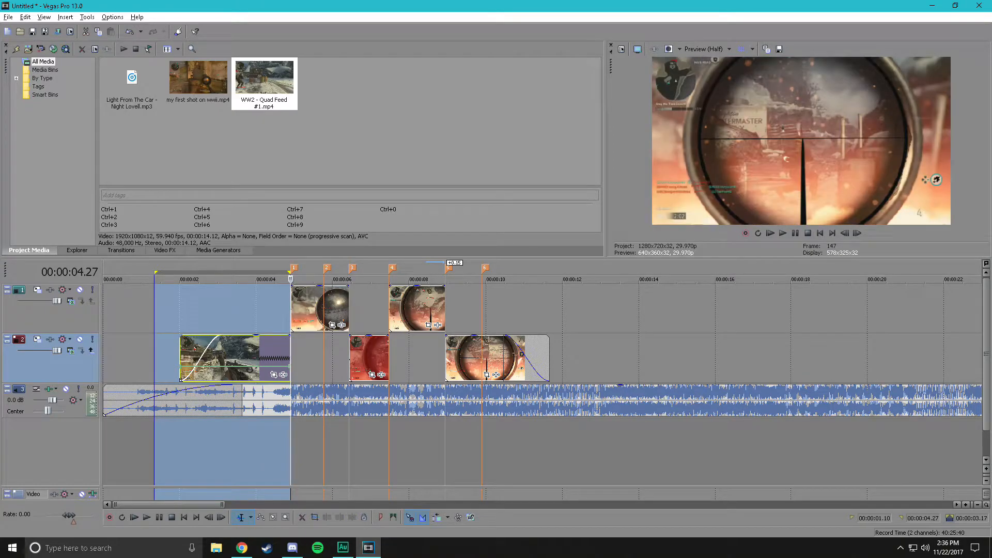
key("space")
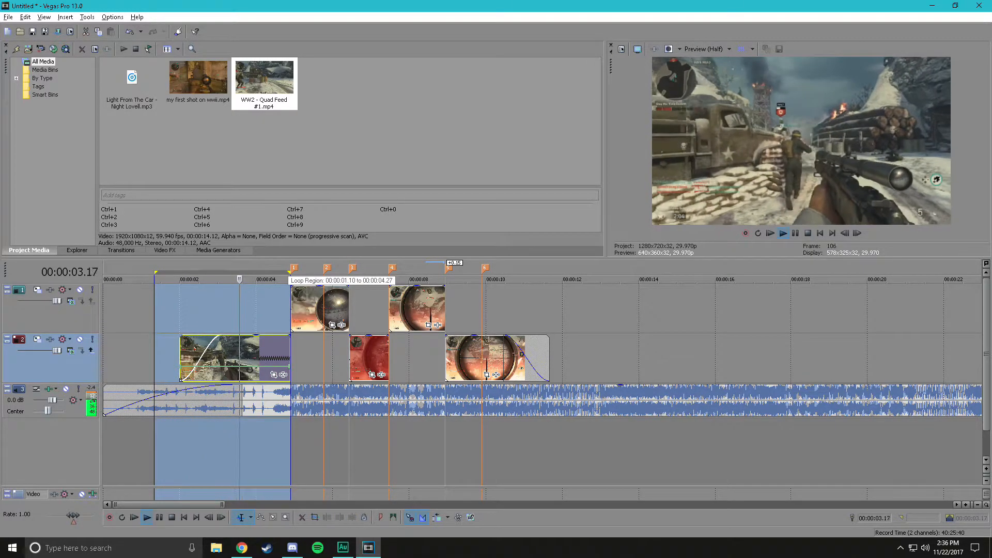
Step: Copy the opening piece's event attributes onto the second piece and check the second piece's properties
left_click(250, 357)
right_click(253, 370)
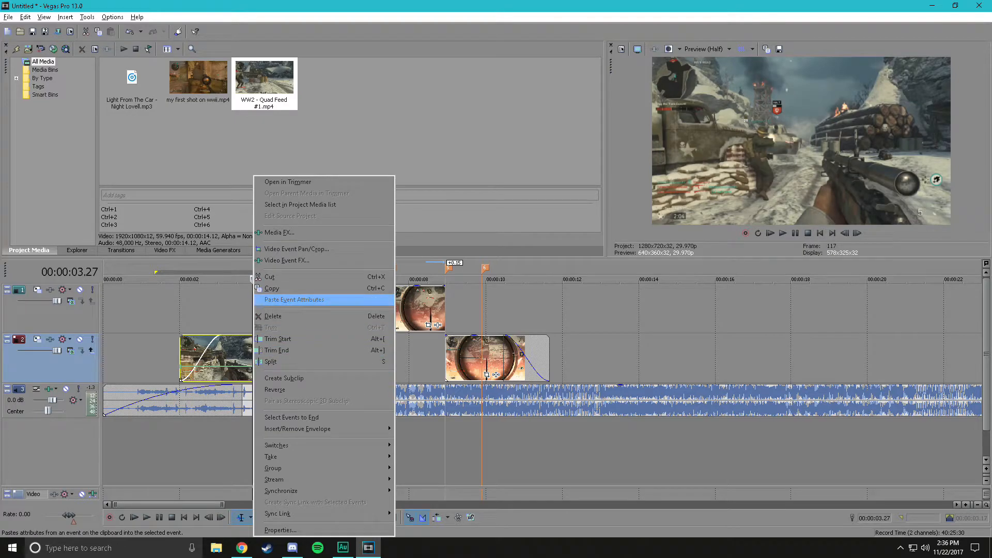
left_click(279, 289)
right_click(305, 304)
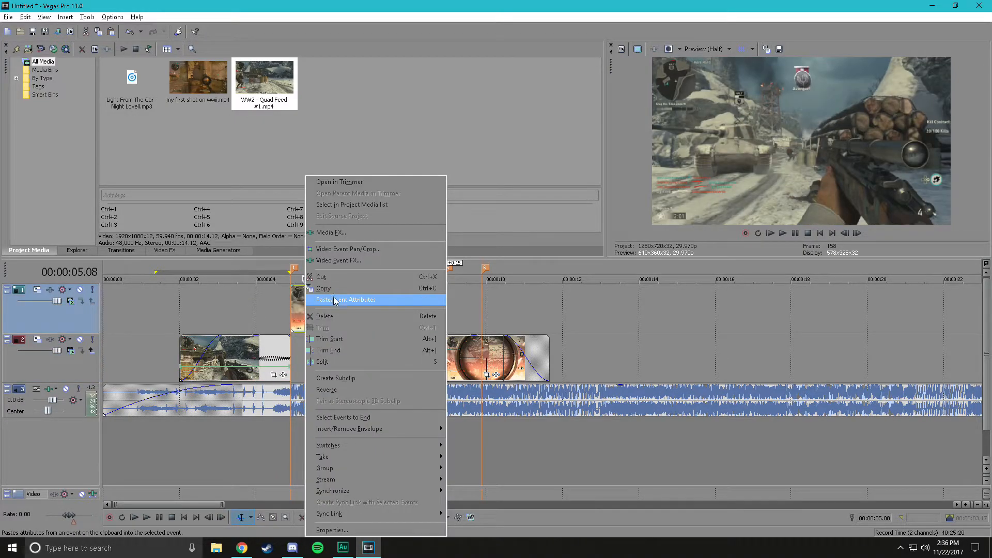
left_click(346, 300)
right_click(311, 300)
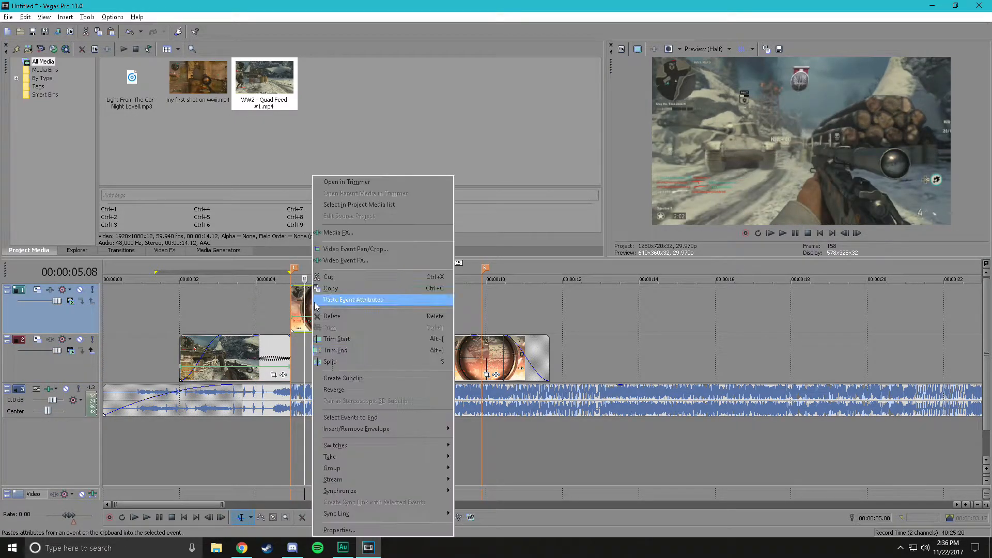
left_click(341, 532)
left_click(521, 372)
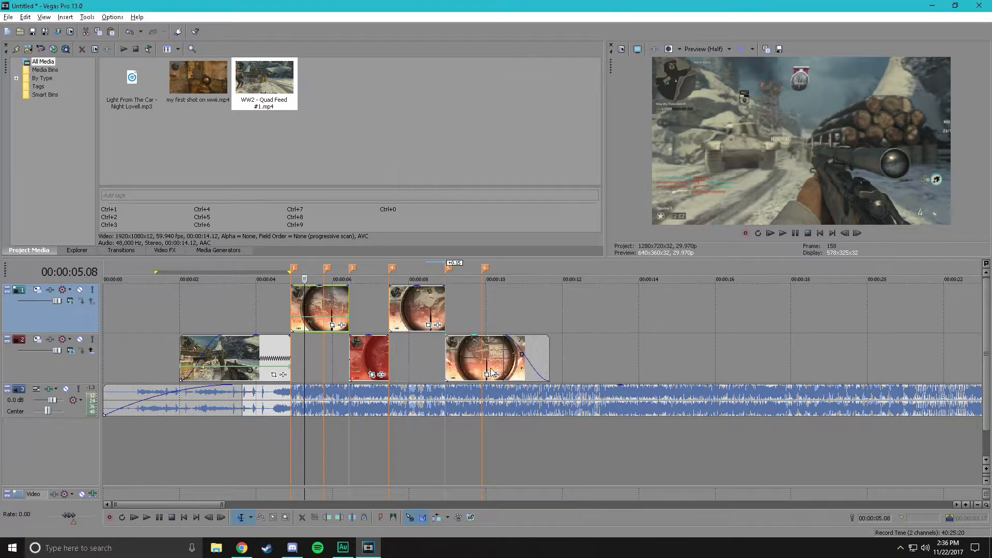
Step: Paste the copied event attributes onto the third, fourth and fifth pieces
left_click(383, 362)
right_click(383, 361)
left_click(420, 300)
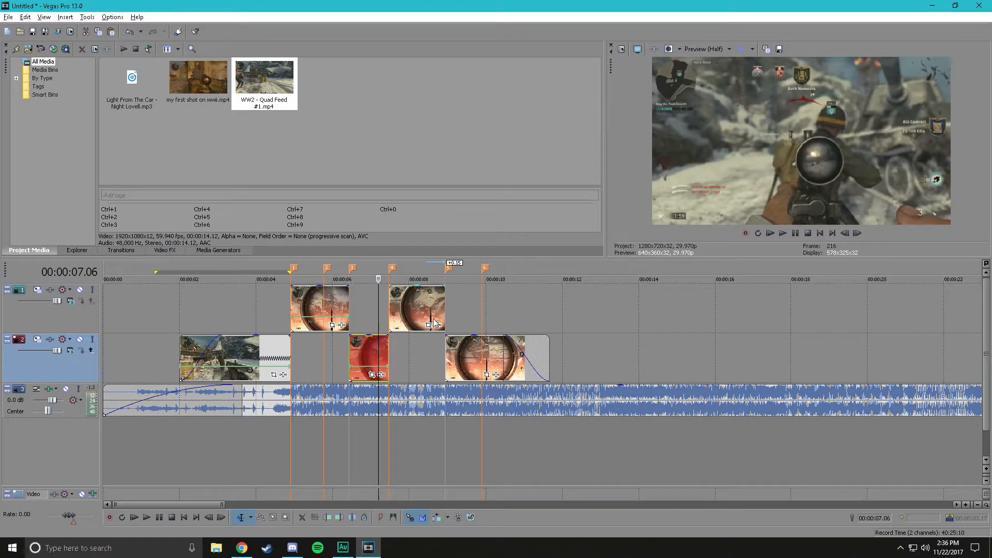
left_click(427, 308)
right_click(427, 307)
left_click(468, 300)
right_click(498, 353)
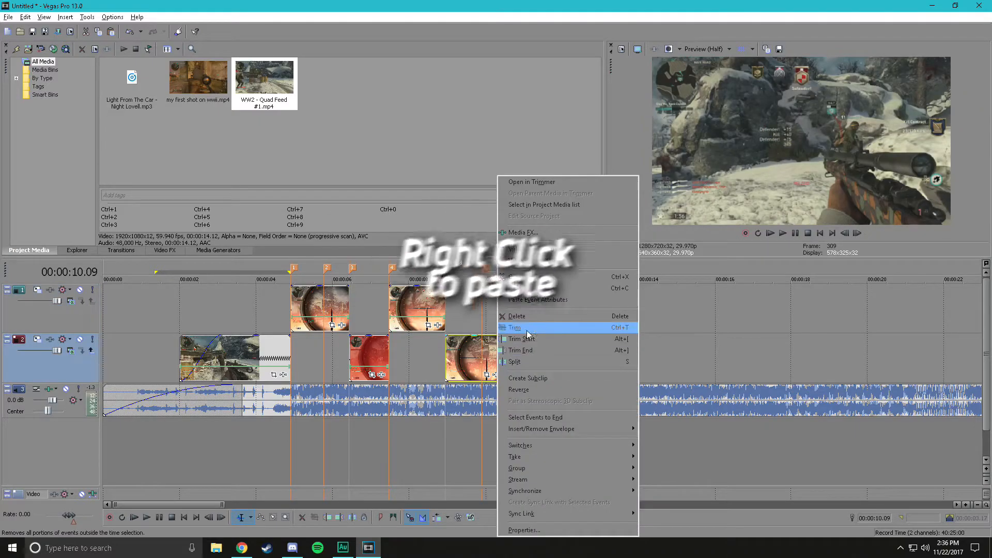
left_click(542, 321)
Step: Select the range from 00:00:01.13 to 00:00:12.28 and play back the montage with the new speeds
left_click_drag(158, 279, 597, 279)
left_click(305, 280)
left_click_drag(305, 280, 445, 280)
left_click(493, 280)
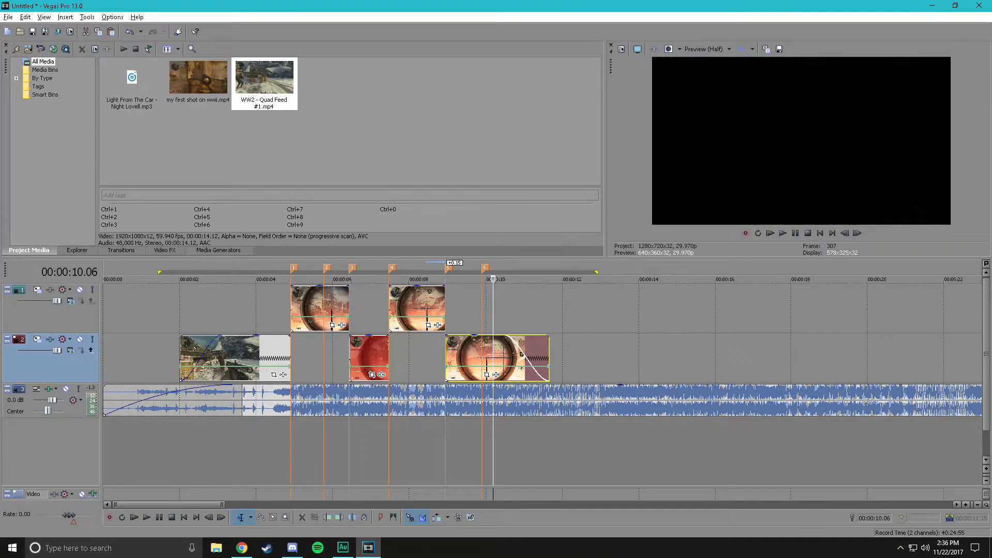
double_click(493, 273)
key("space")
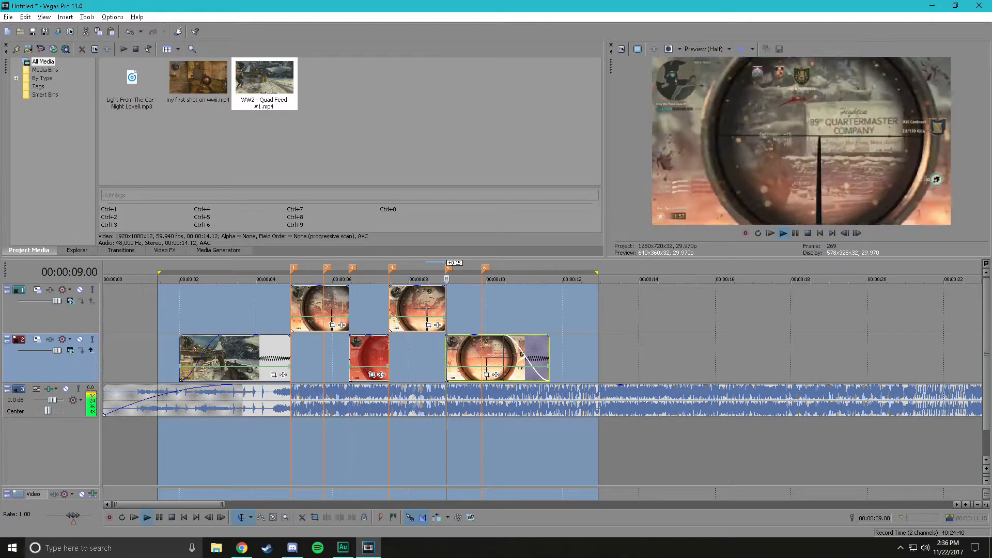
key("space")
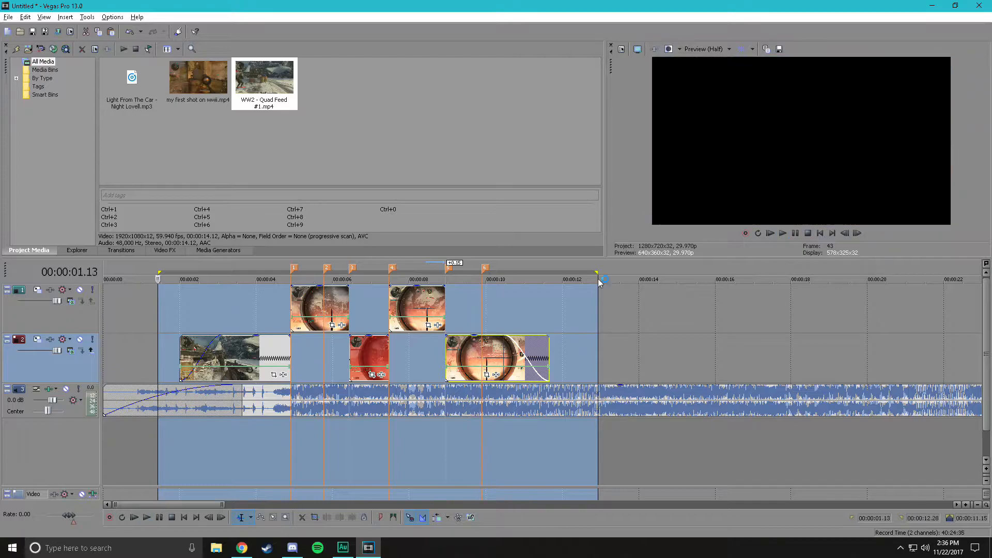
Step: Add a velocity point at 00:00:04.10 on the opening piece and ramp from it to 200% at the piece's end with a Slow Fade
left_click(424, 364)
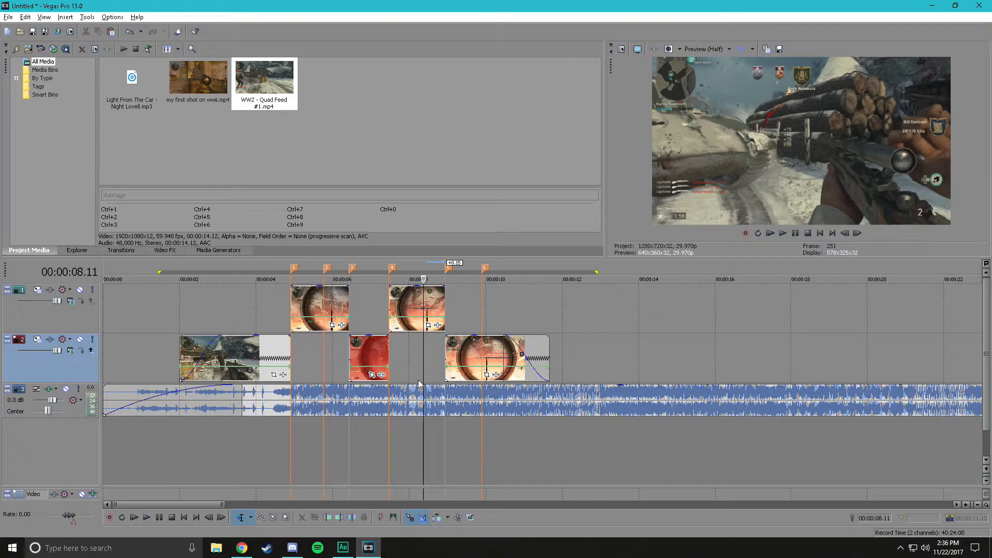
scroll(382, 375, "up", 1)
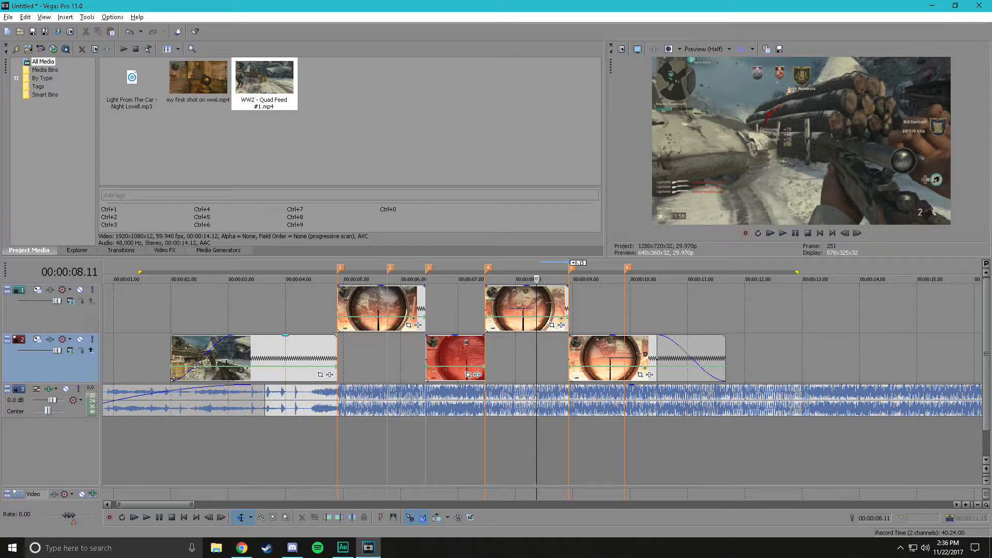
left_click(305, 445)
right_click(335, 368)
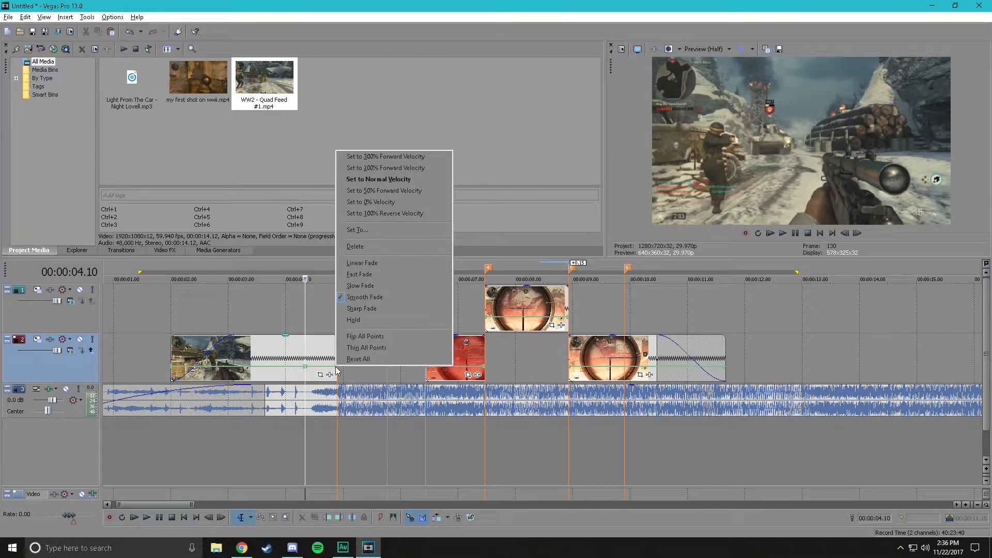
left_click(424, 173)
right_click(326, 364)
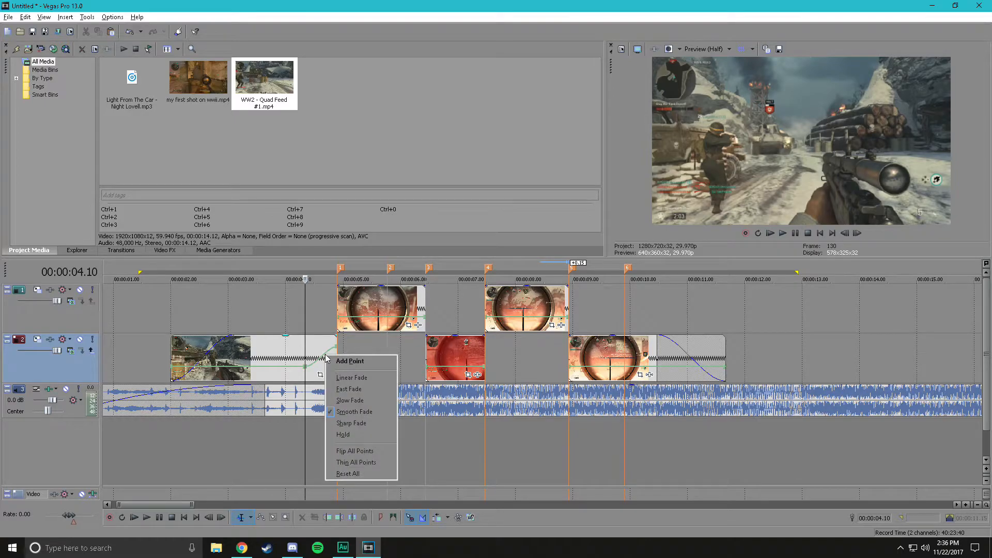
left_click(357, 401)
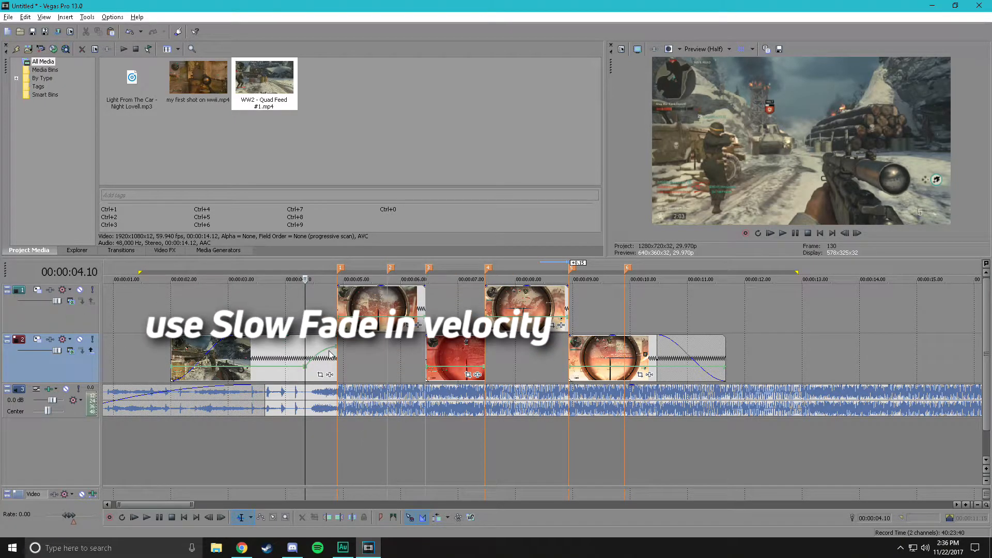
Step: Change the curve of the velocity ramp at the opening piece's end to Slow Fade
right_click(330, 353)
right_click(324, 353)
left_click(349, 398)
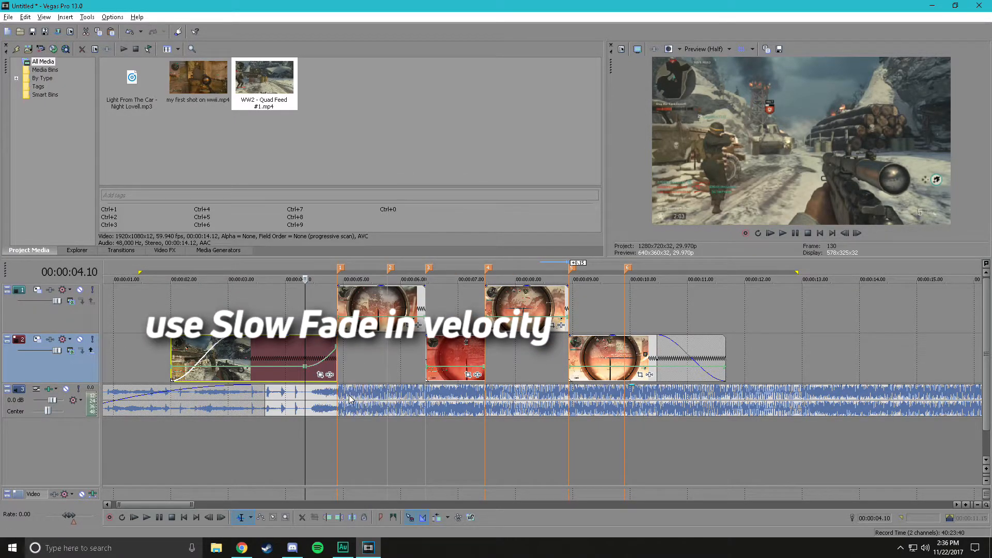
Step: Select the range from 00:00:03.14 to 00:00:04.27 and play back the opening piece's speed ramp
left_click_drag(256, 272, 336, 272)
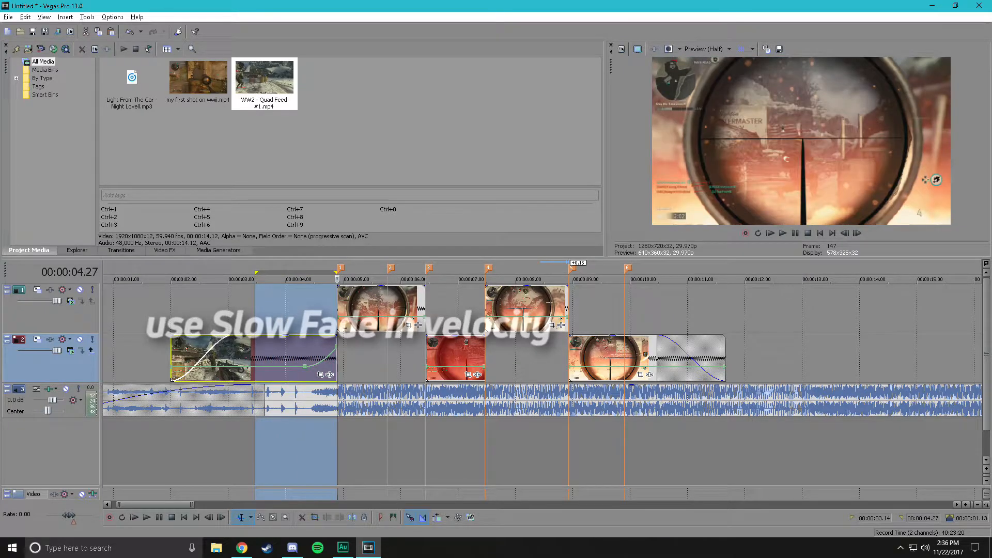
left_click(331, 279)
key("space")
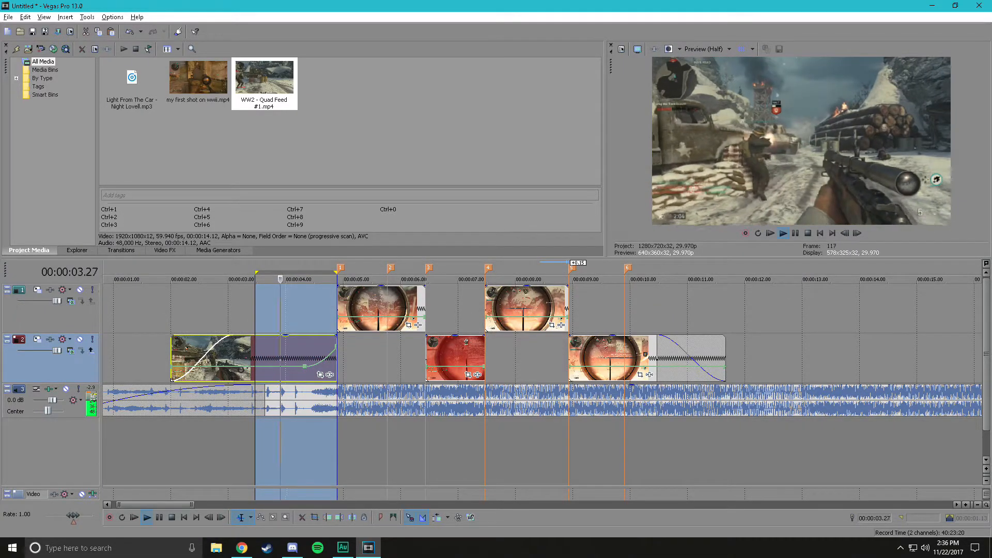
key("space")
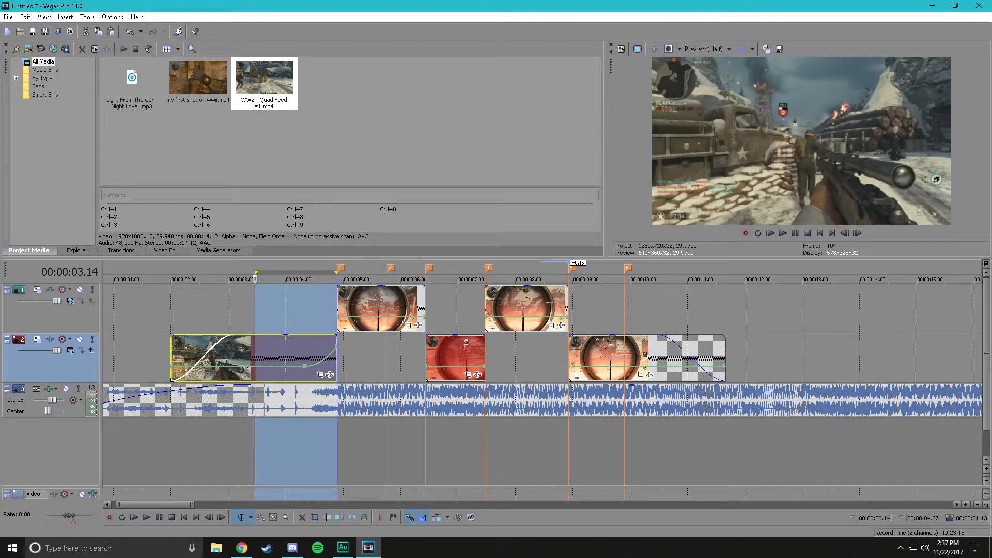
left_click(305, 331)
key("space")
key("space")
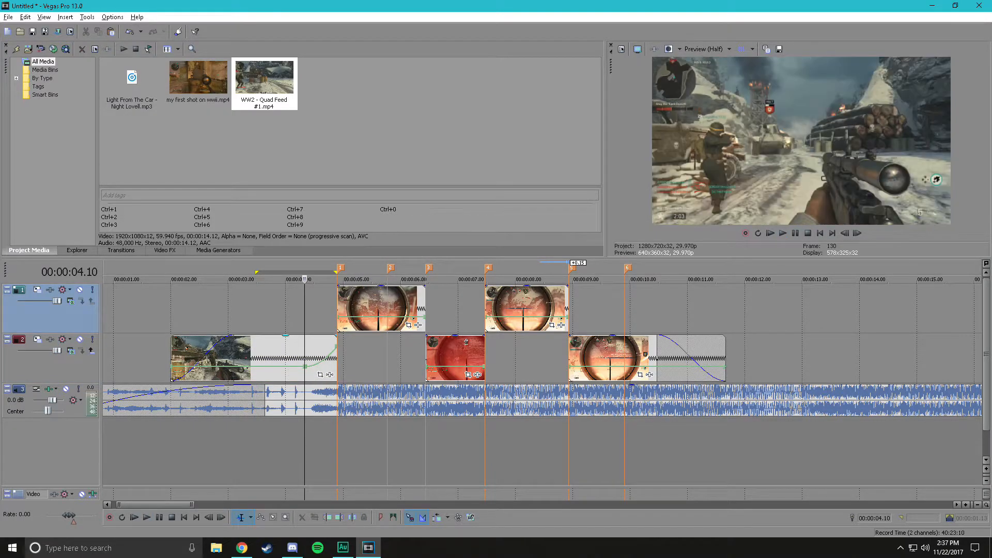
Step: Add a velocity point at 00:00:05.03 on the second piece and ramp down to it from 200% at the piece's start with a Slow Fade
left_click(345, 279)
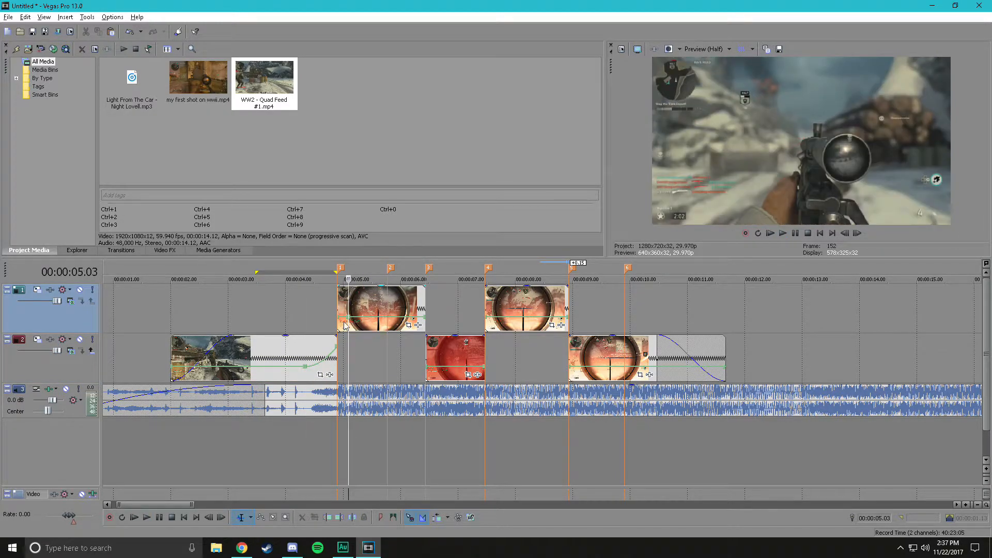
key("Up")
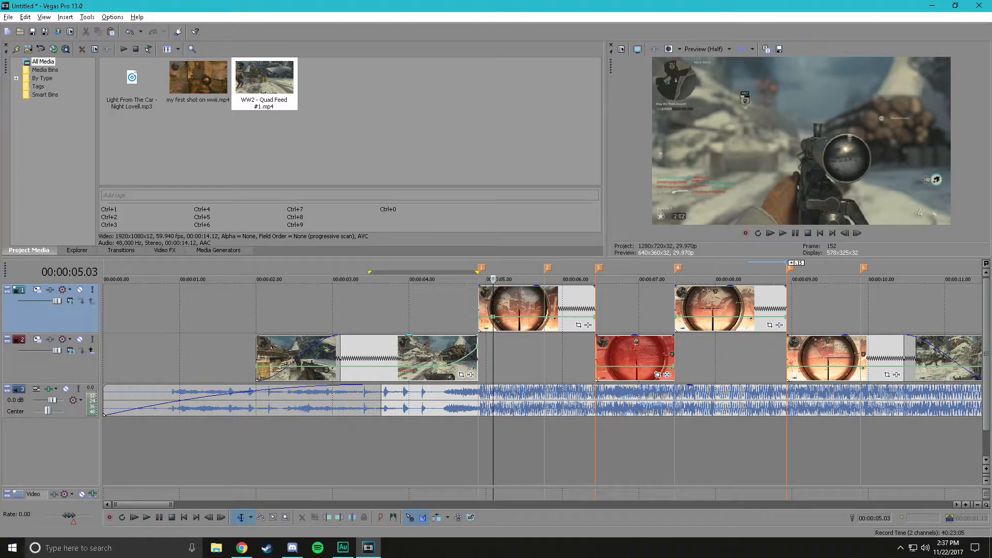
right_click(482, 310)
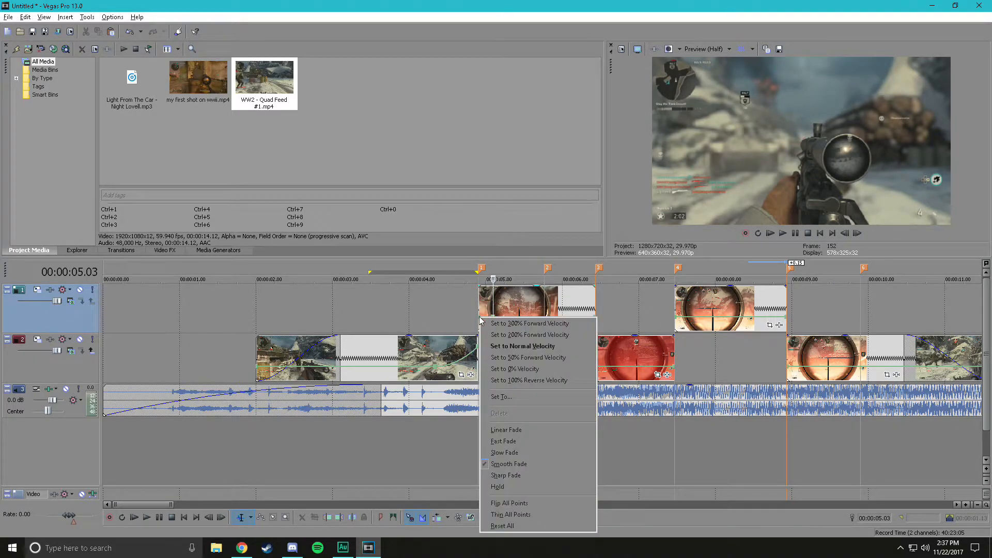
left_click(532, 342)
right_click(486, 306)
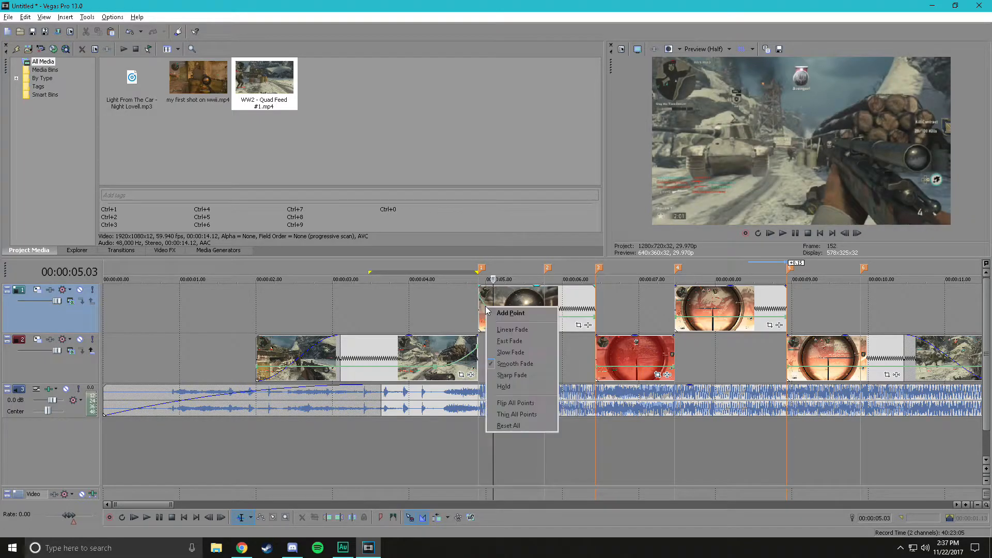
left_click(533, 352)
Step: Select the range around marker 1 and play back the speed ramp from the opening piece into the second
left_click_drag(396, 272, 517, 272)
key("space")
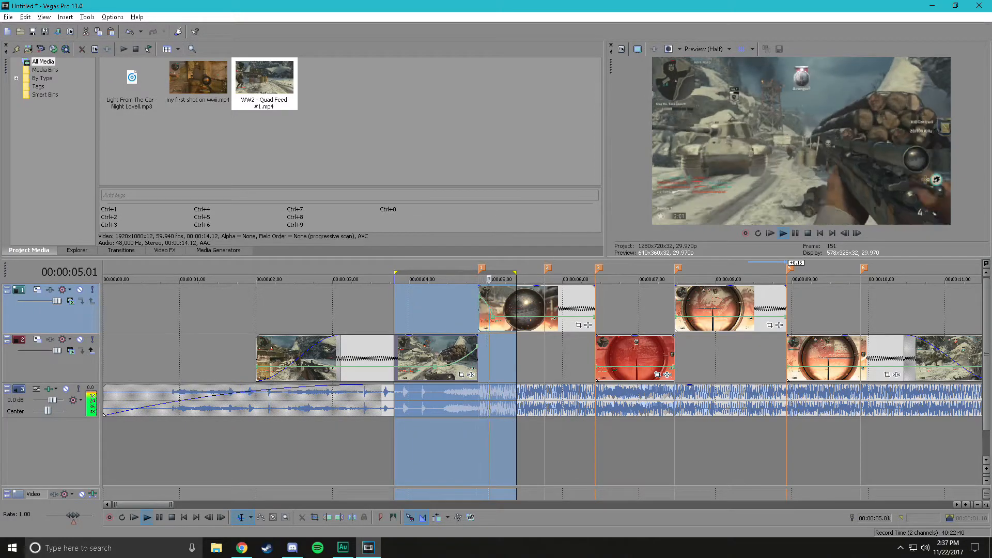
left_click(425, 309)
key("space")
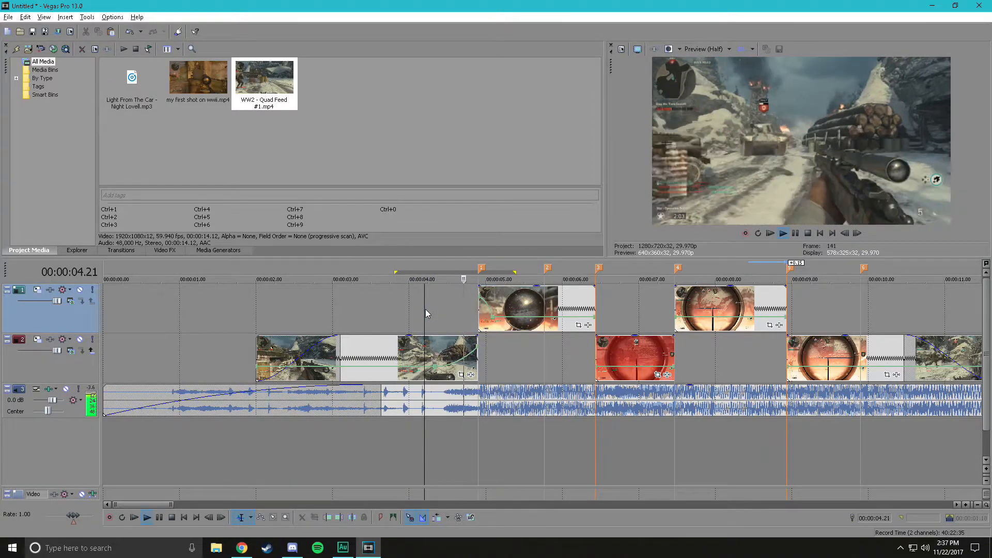
key("space")
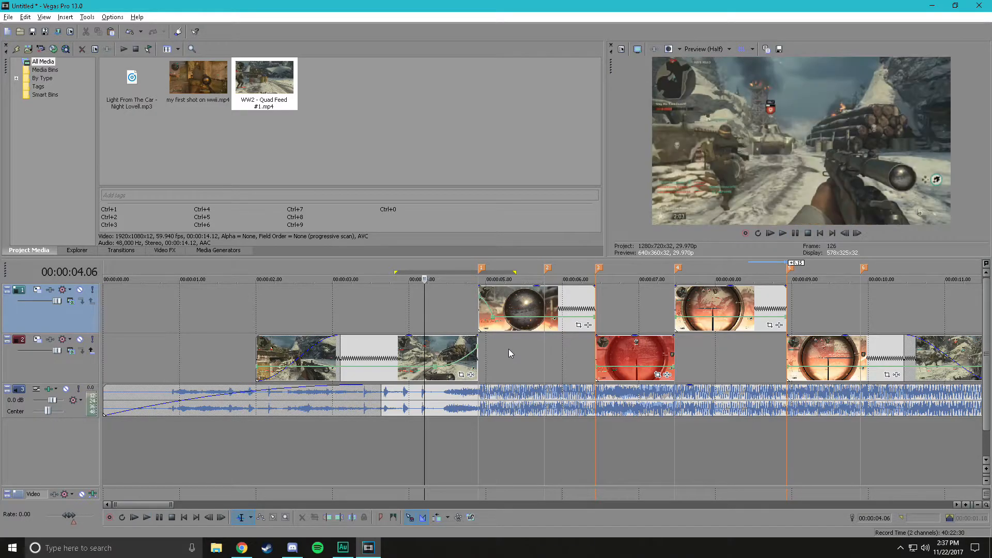
Step: Try a speed bump on the second piece by adding velocity points around marker 2 and raising the middle one to Normal Velocity with a Slow Fade
double_click(544, 317)
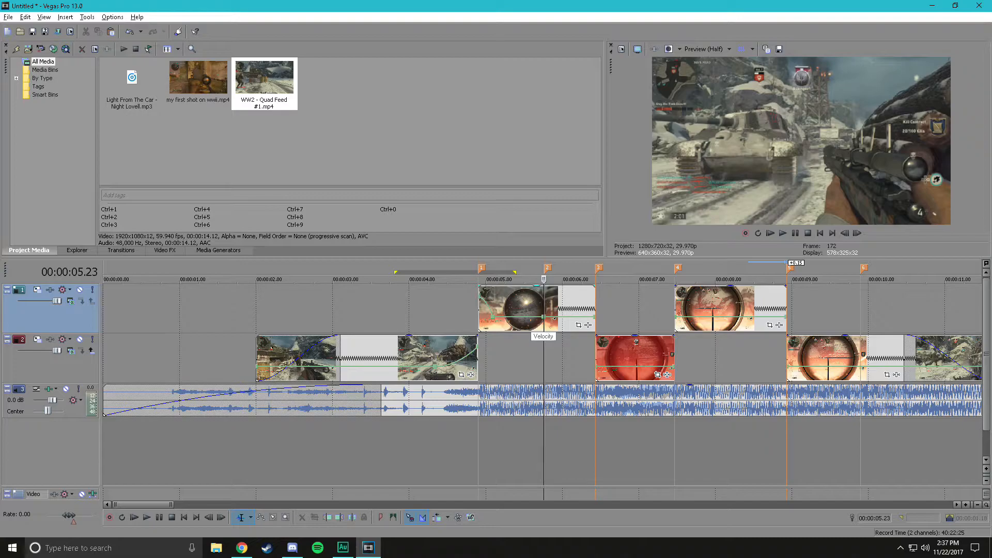
double_click(529, 317)
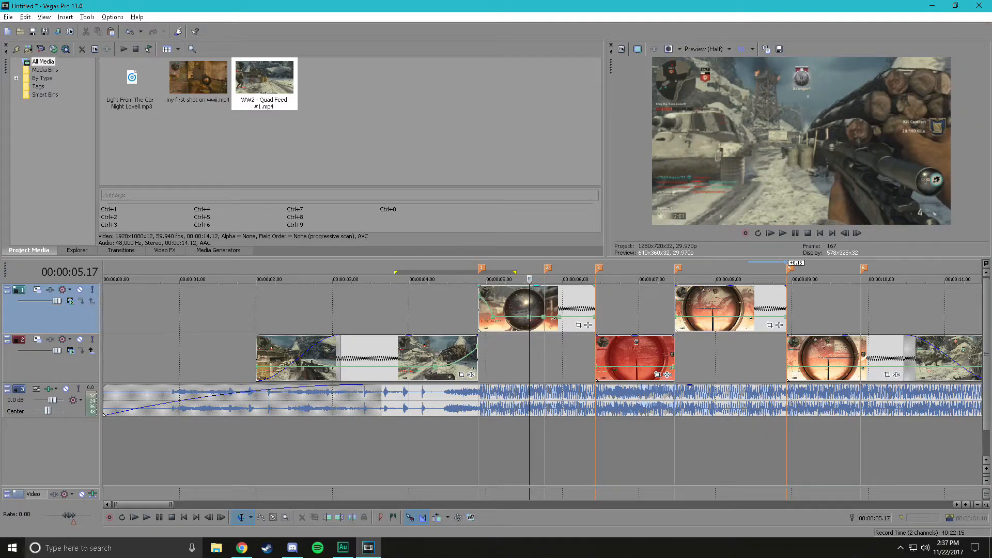
key("space")
right_click(544, 317)
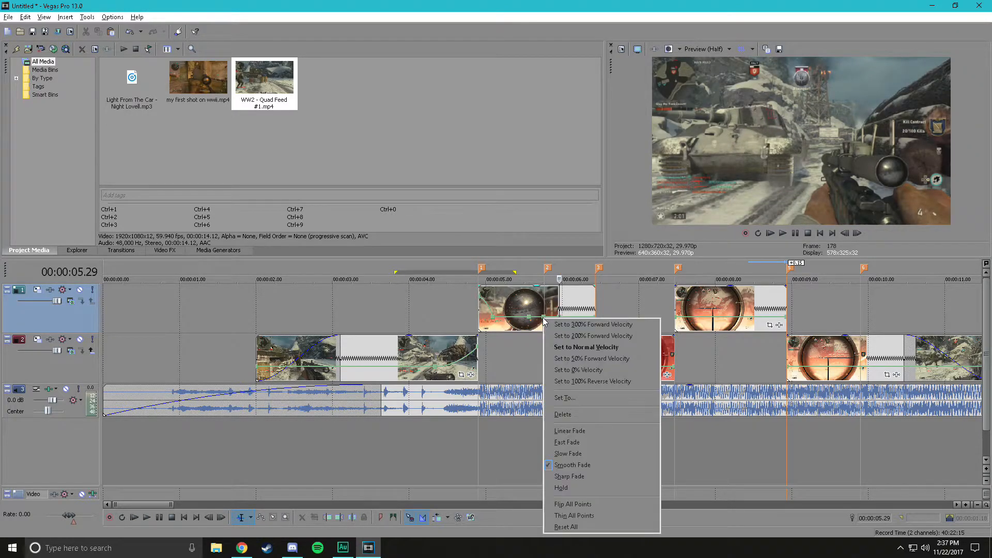
left_click(593, 347)
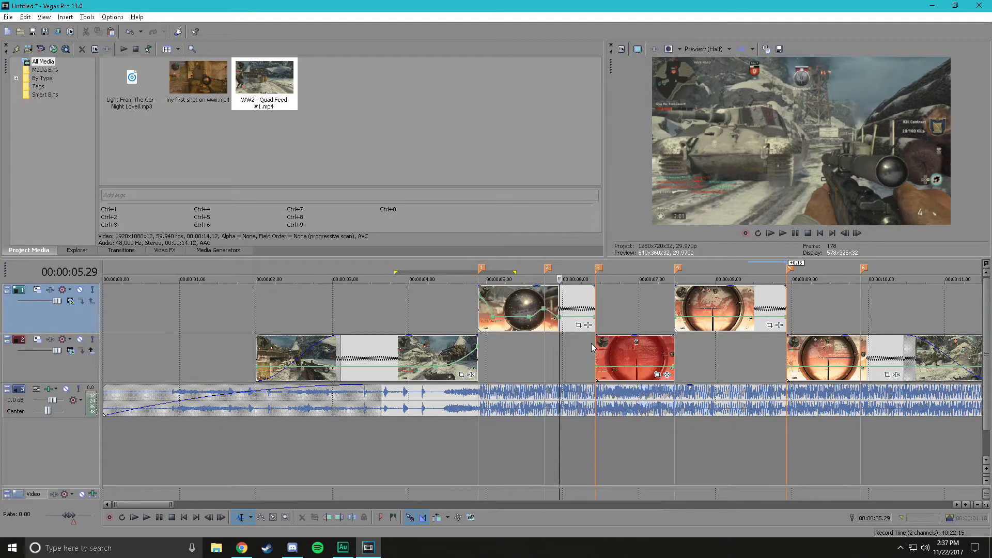
right_click(541, 311)
left_click(586, 361)
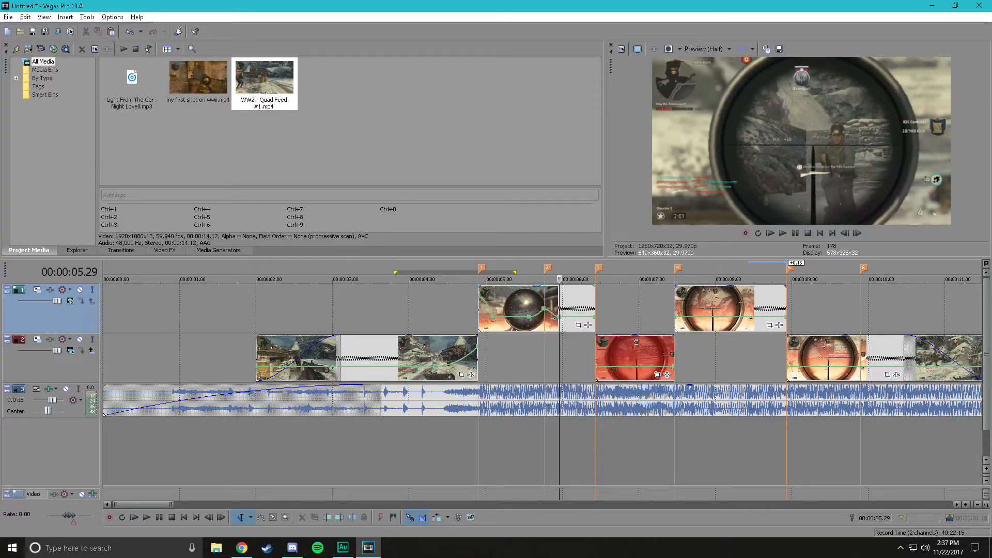
right_click(552, 317)
left_click(582, 338)
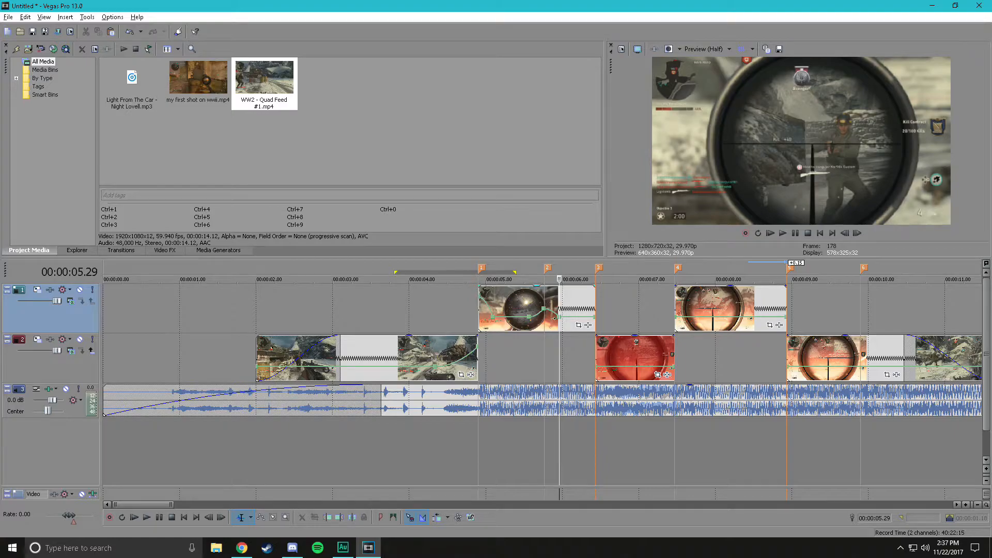
Step: Add a velocity point at 00:00:06.04 on the second piece and ramp from it to 200% at the piece's end with a Slow Fade
double_click(572, 317)
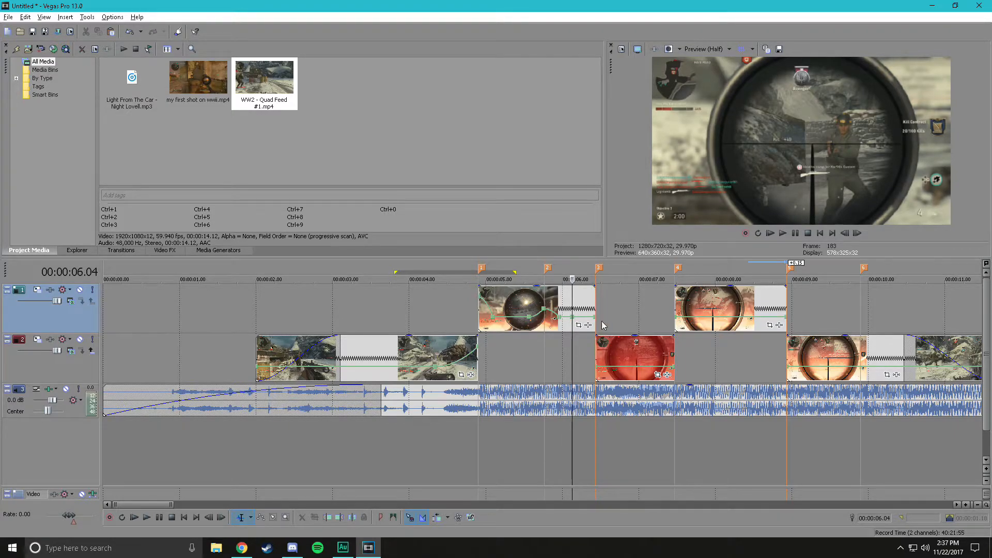
right_click(594, 317)
left_click(601, 335)
right_click(589, 323)
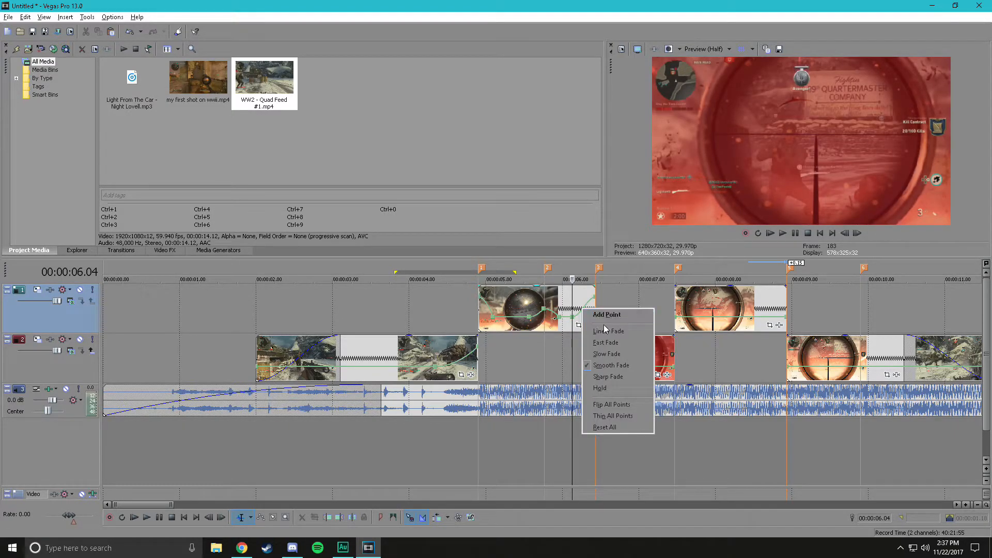
left_click(601, 350)
Step: Select the range from before the opening piece to marker 3 and play back the first two pieces
left_click_drag(232, 439, 596, 440)
left_click(550, 439)
left_click(549, 272)
key("space")
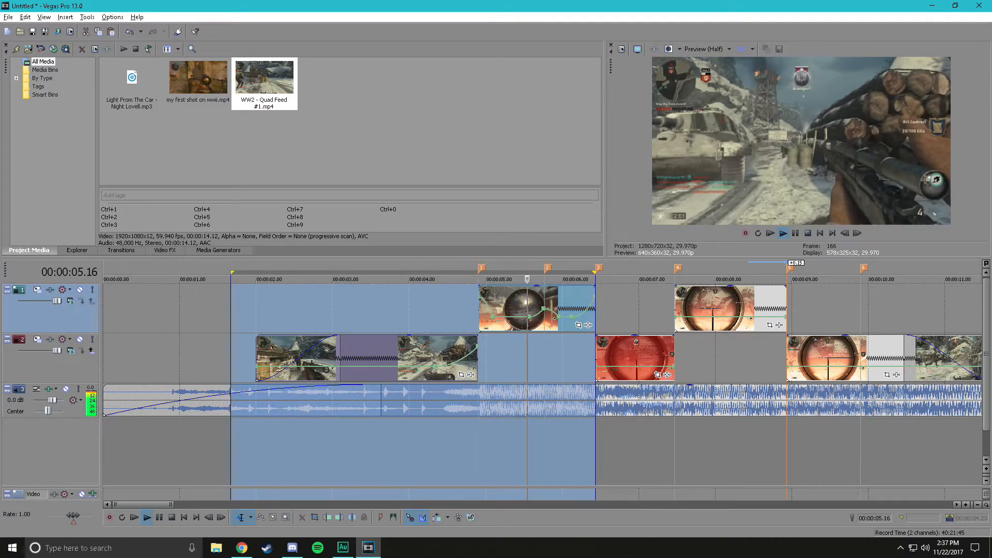
left_click(527, 346)
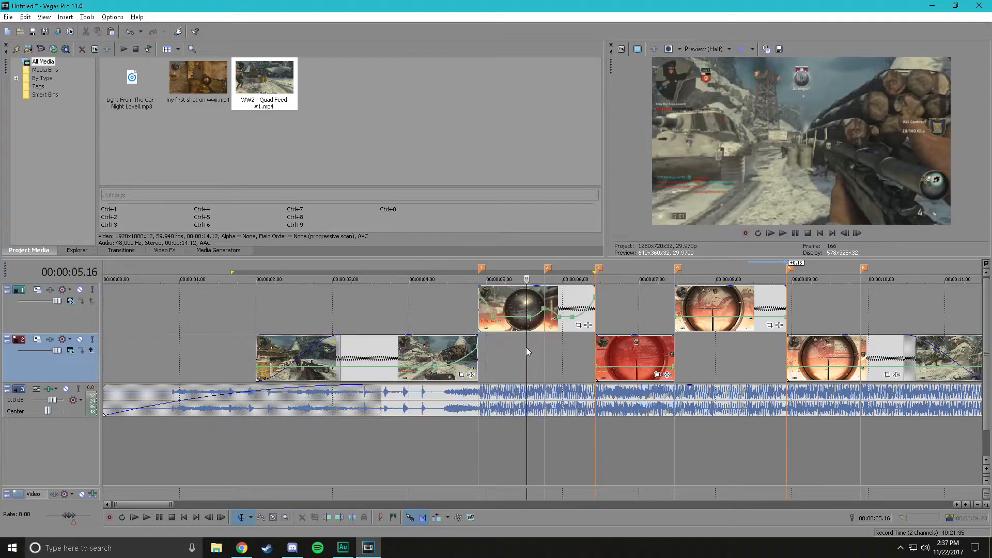
key("space")
Step: Lower the speed bump at marker 2 on the second piece and delete its three velocity points
right_click(544, 310)
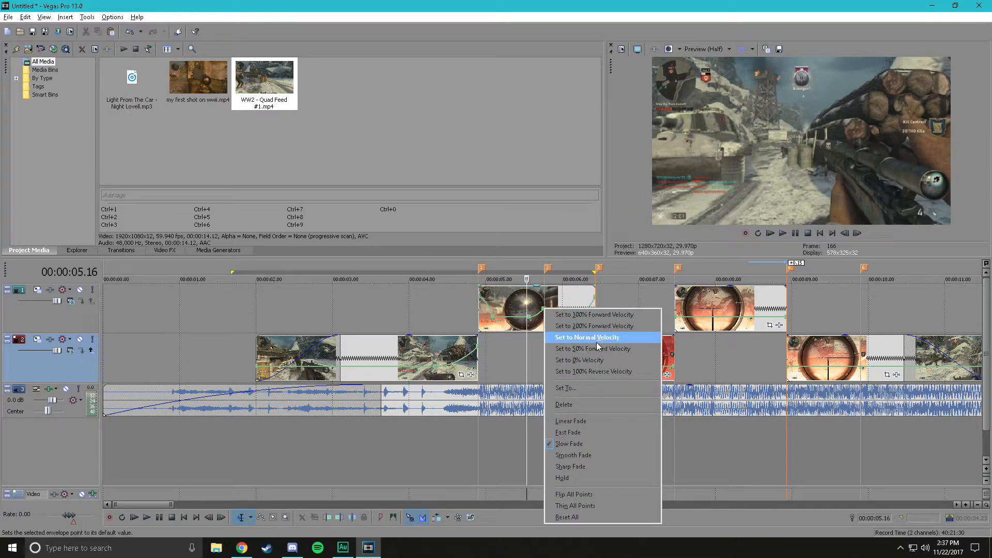
left_click(576, 388)
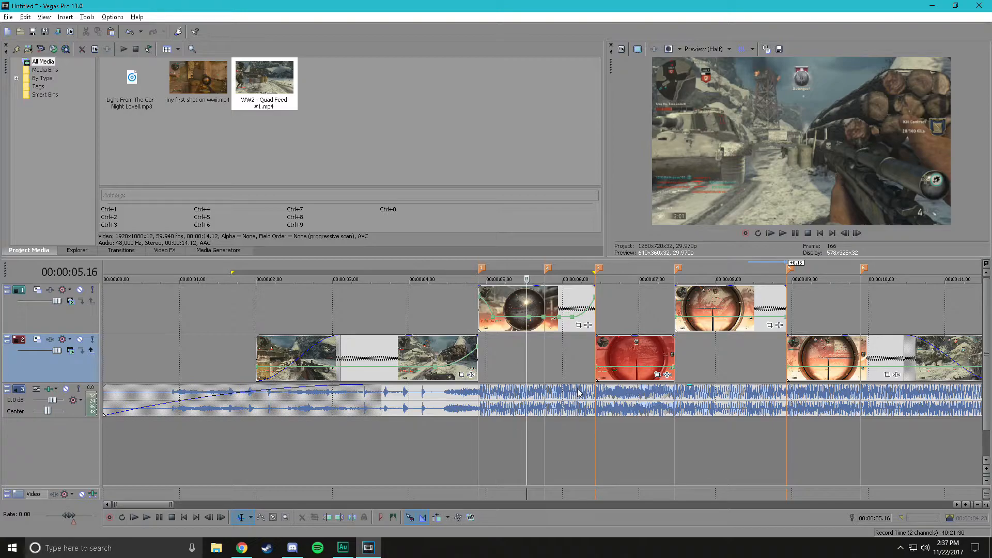
right_click(542, 318)
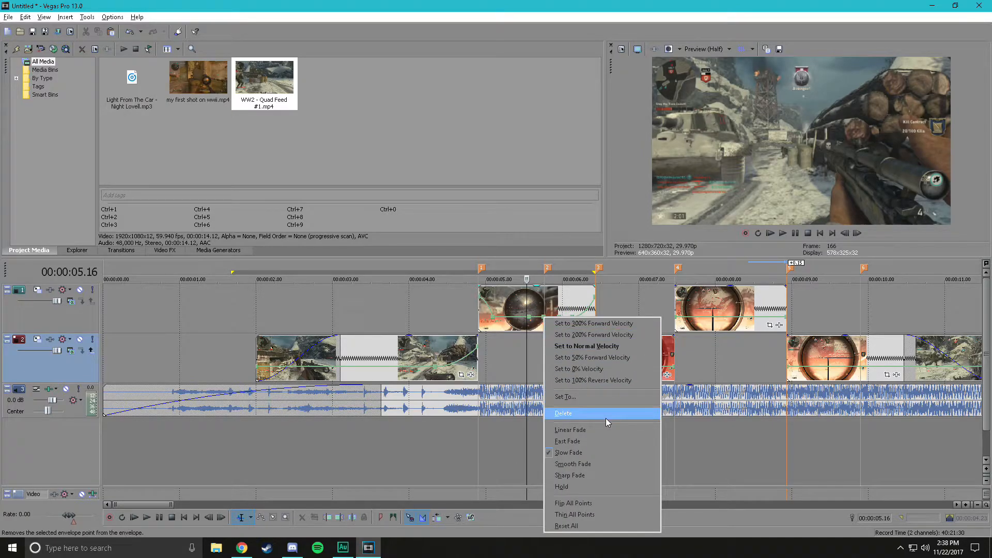
left_click(606, 417)
right_click(528, 317)
left_click(594, 413)
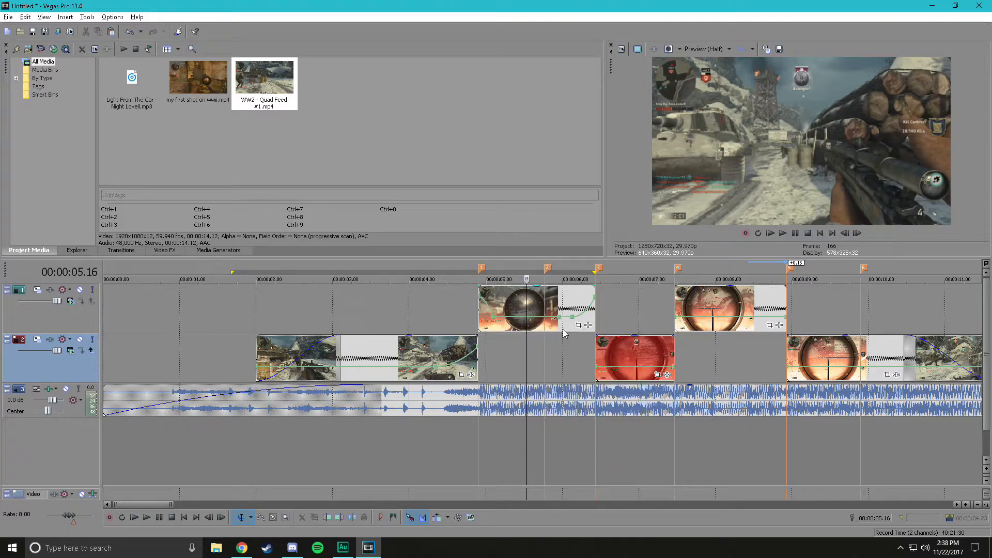
right_click(562, 317)
left_click(610, 415)
Step: Select the range from 00:00:01.17 to 00:00:06.13 and play back the montage with the simplified velocity envelope
left_click_drag(223, 272, 596, 272)
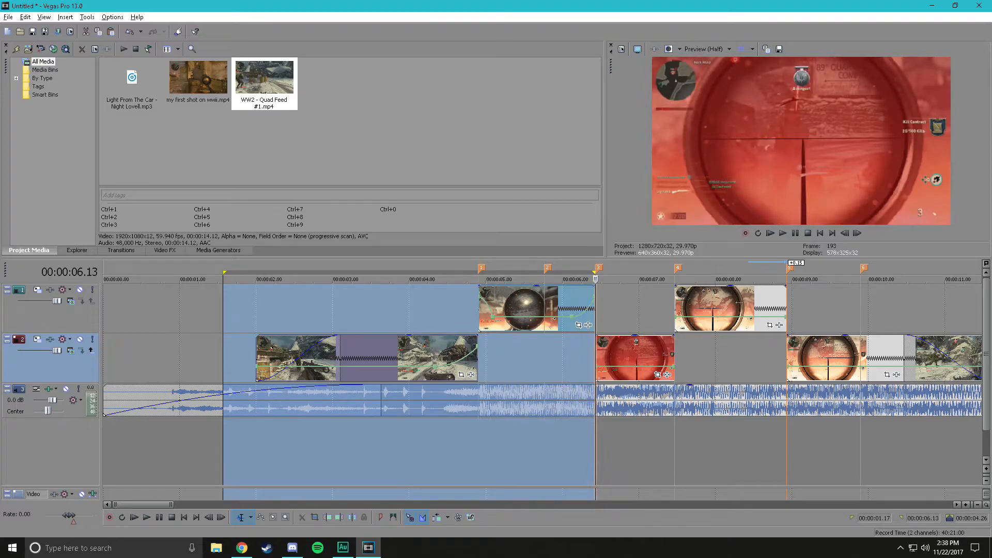
key("space")
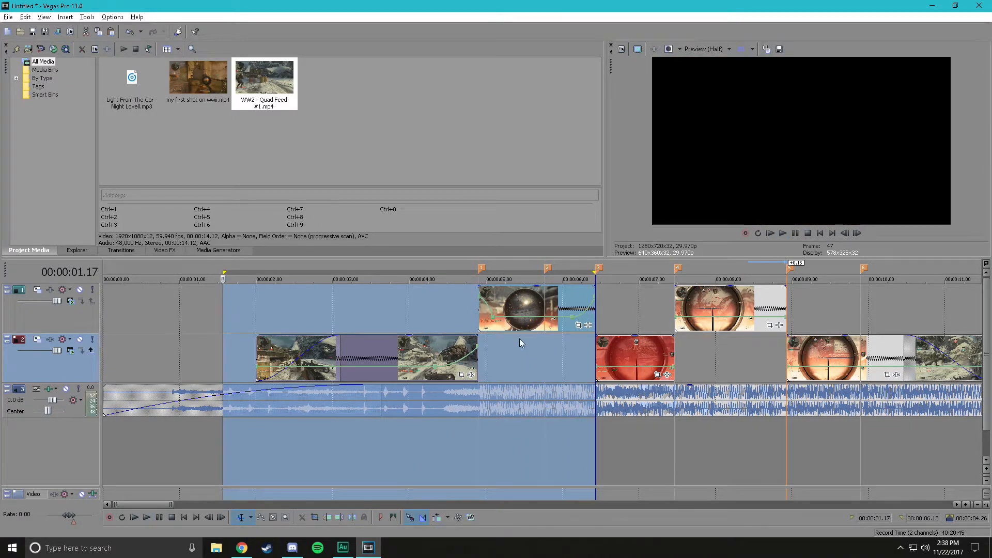
left_click(521, 339)
key("space")
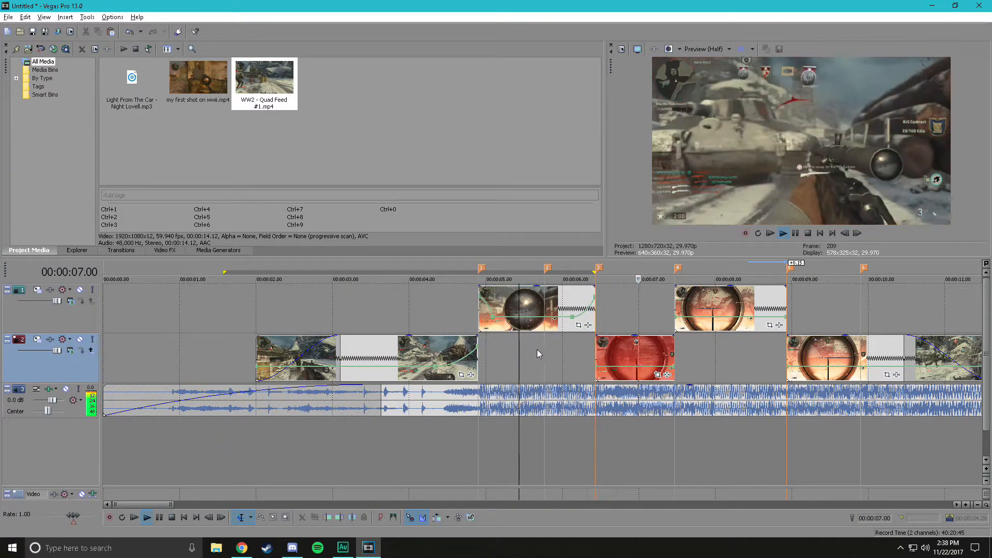
key("space")
Step: Add a velocity point at 00:00:06.20 on the third piece and ramp down to it from 200% at the piece's start with a Slow Fade
double_click(612, 366)
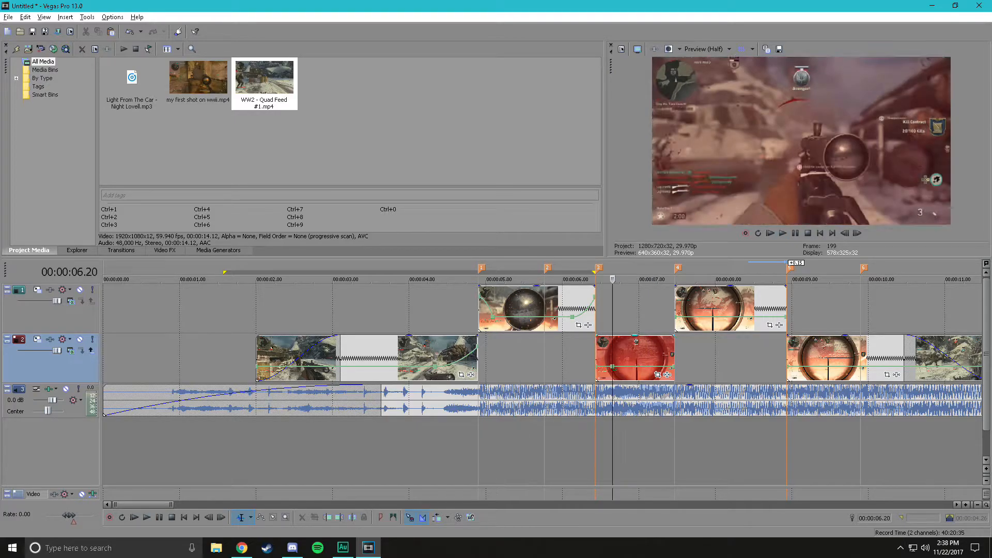
right_click(599, 366)
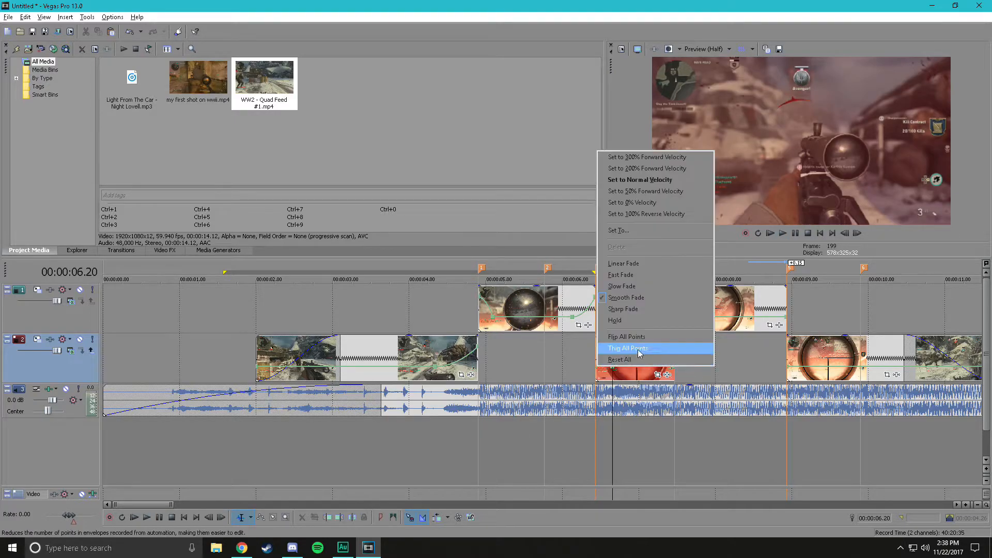
left_click(662, 172)
right_click(606, 360)
left_click(642, 406)
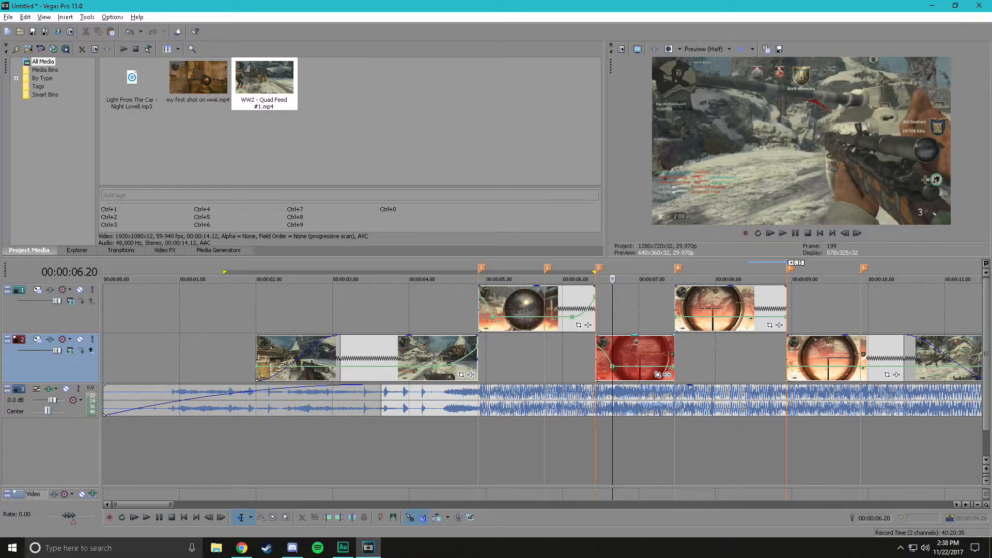
Step: Add a velocity point at 00:00:07.07 on the third piece and ramp from it to 200% at the piece's end with a Slow Fade
double_click(656, 367)
right_click(671, 372)
left_click(729, 168)
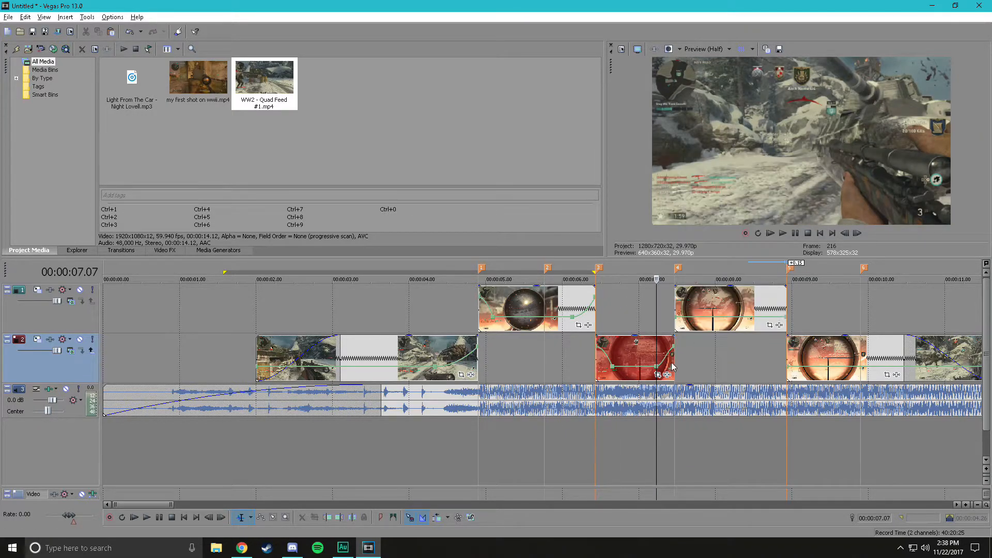
right_click(663, 361)
left_click(687, 406)
Step: Add a velocity point at 00:00:07.21 on the fourth piece and ramp down to it from 200% at the piece's start with a Slow Fade
left_click(691, 327)
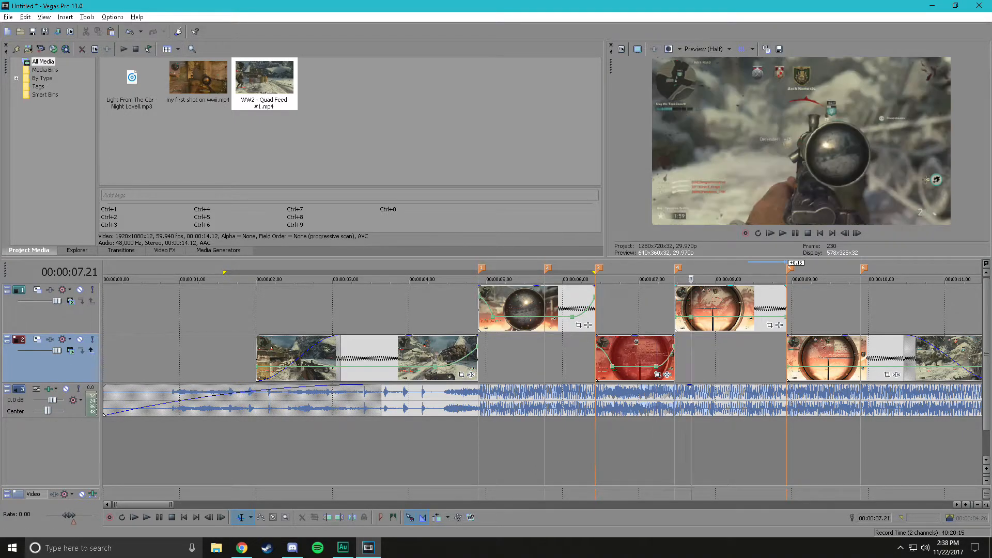
right_click(677, 312)
left_click(695, 346)
right_click(688, 313)
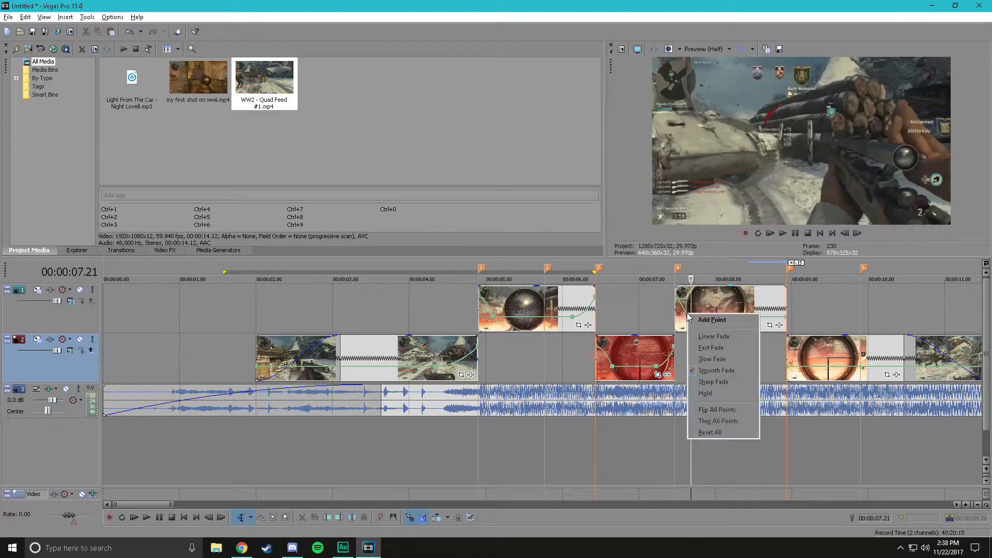
left_click(721, 360)
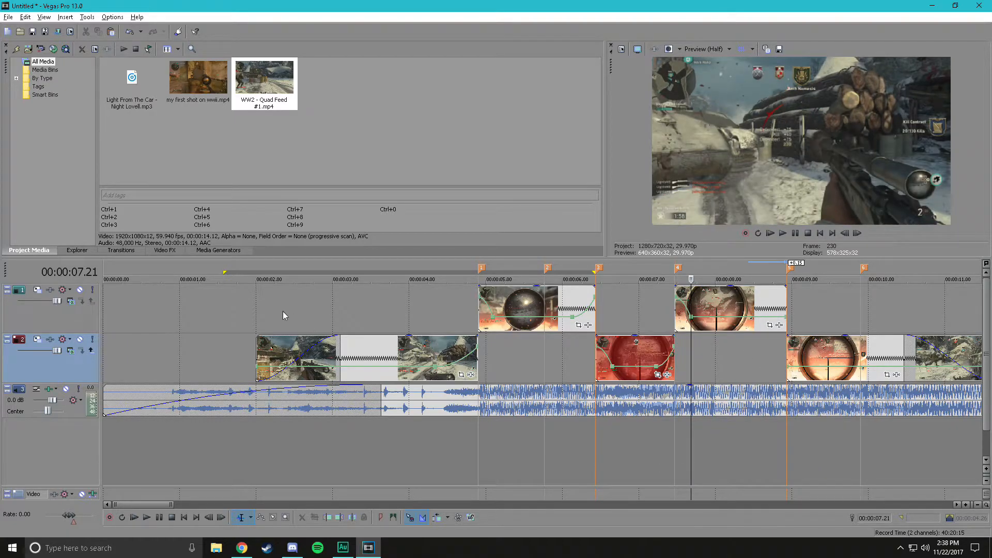
Step: Select the range from 00:00:01.16 to 00:00:08.28, play back the montage, and replay it from 00:00:07.02
left_click_drag(221, 445, 787, 444)
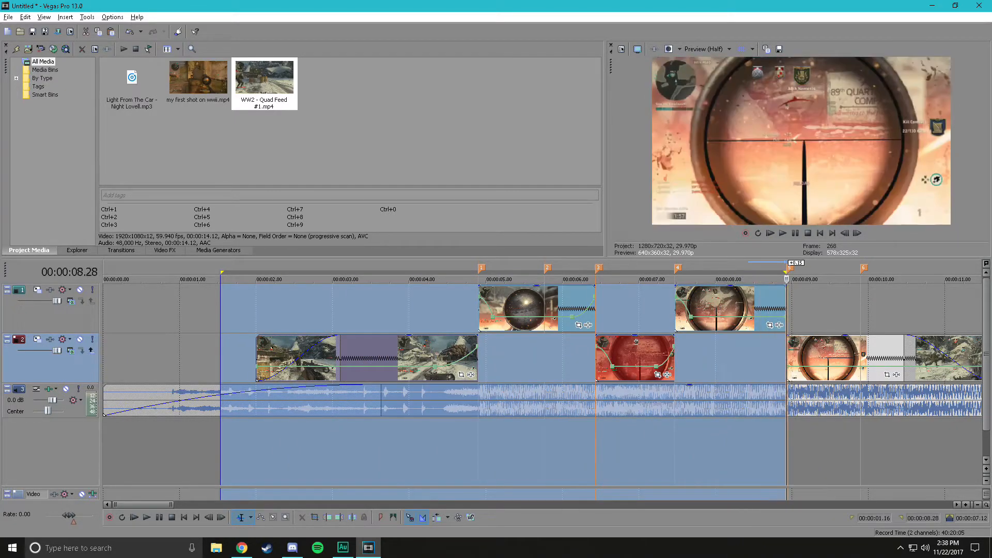
key("space")
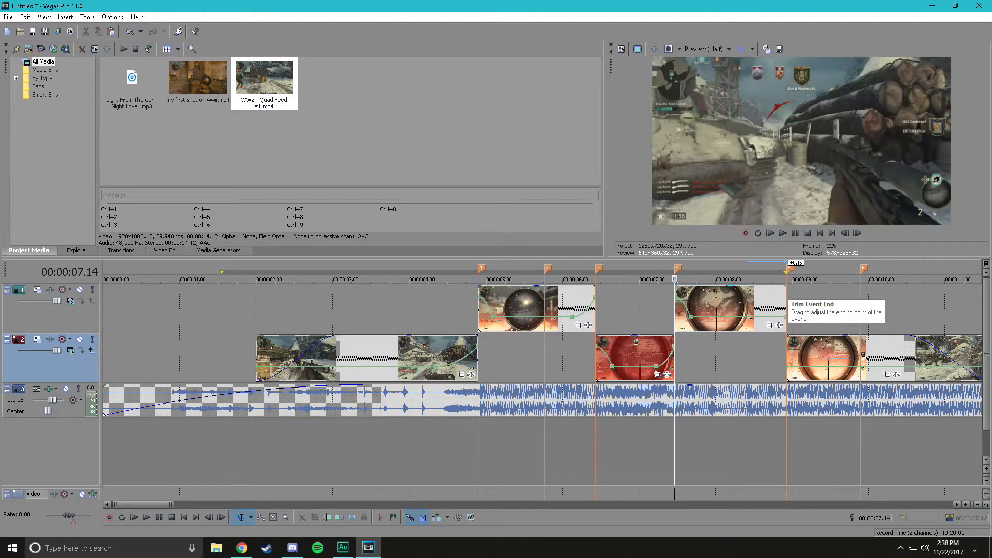
key("space")
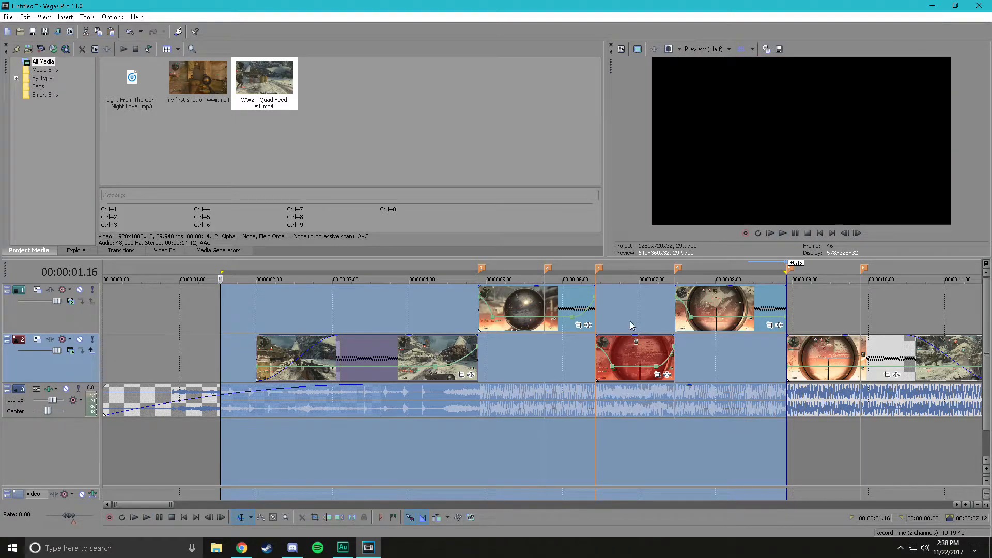
left_click(644, 309)
key("space")
key("space")
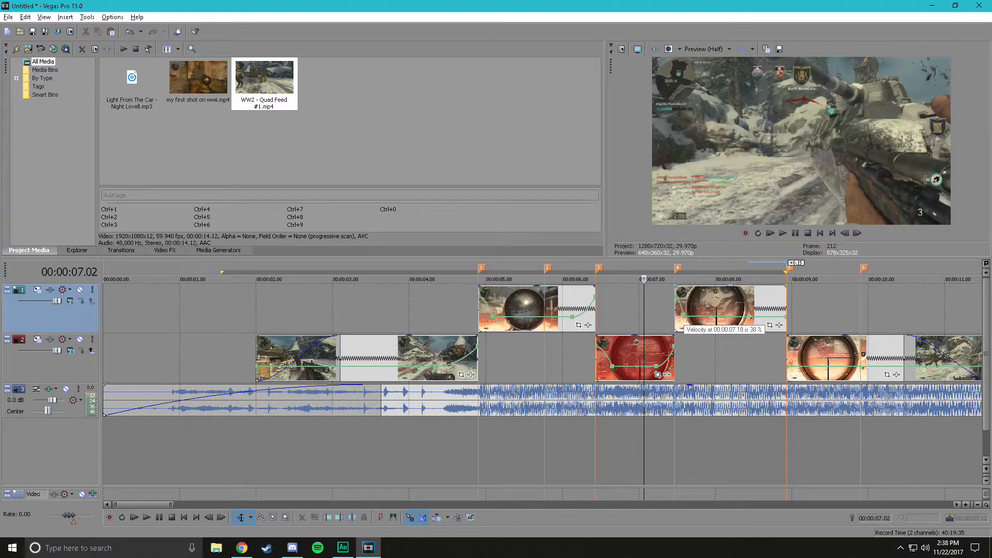
Step: Adjust the velocity point at 00:00:07.18 near the fourth piece's start and reapply a Slow Fade to the ramp before it
right_click(682, 316)
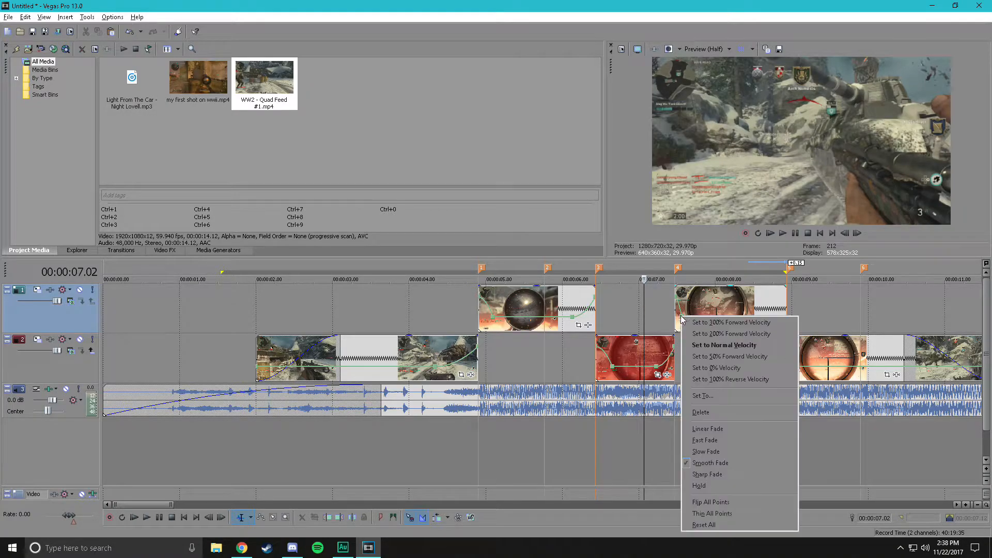
left_click(726, 403)
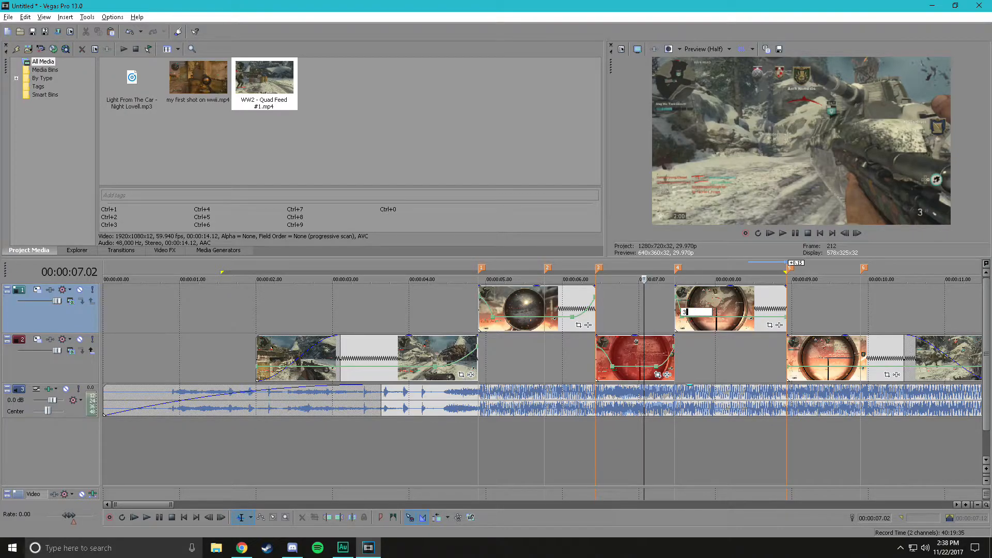
right_click(678, 304)
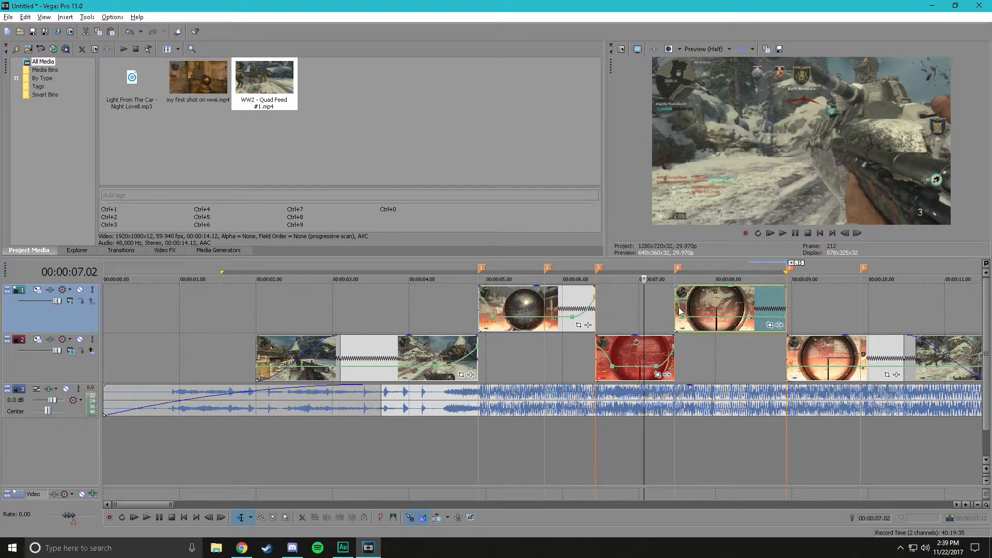
left_click(642, 296)
right_click(679, 306)
left_click(708, 349)
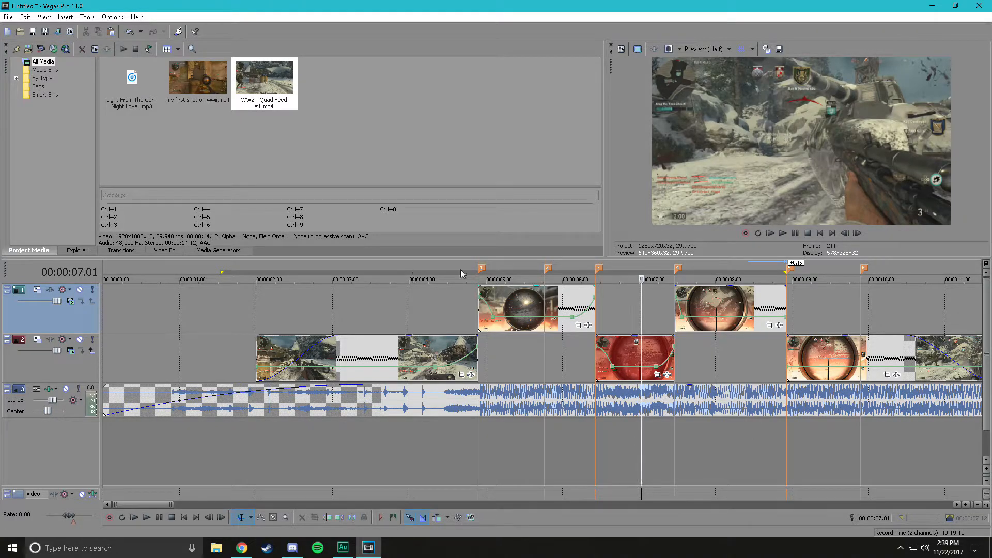
Step: Set a loop region from 00:00:06.02 to 00:00:08.06 and play back the transitions around markers 3 and 4
left_click_drag(568, 274, 731, 275)
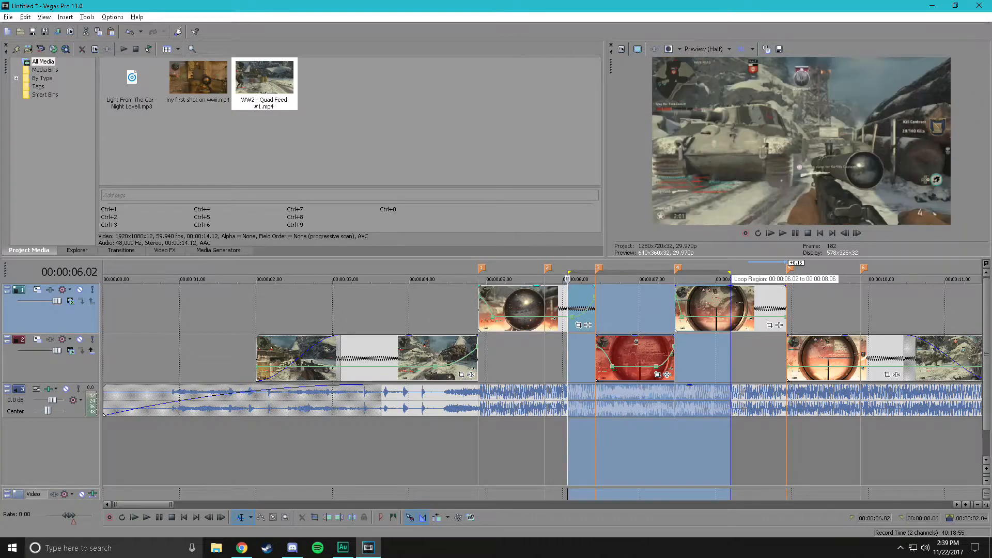
left_click(558, 279)
key("space")
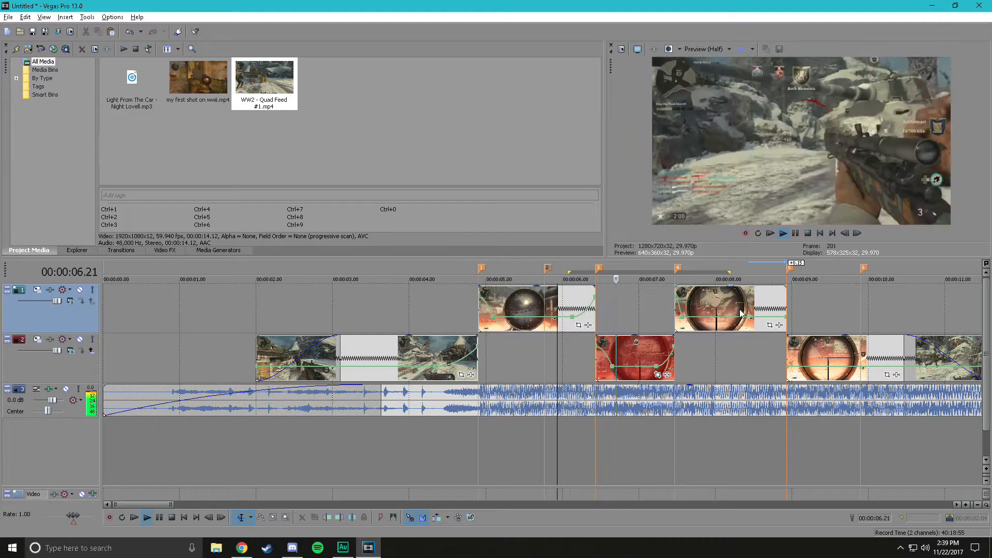
key("space")
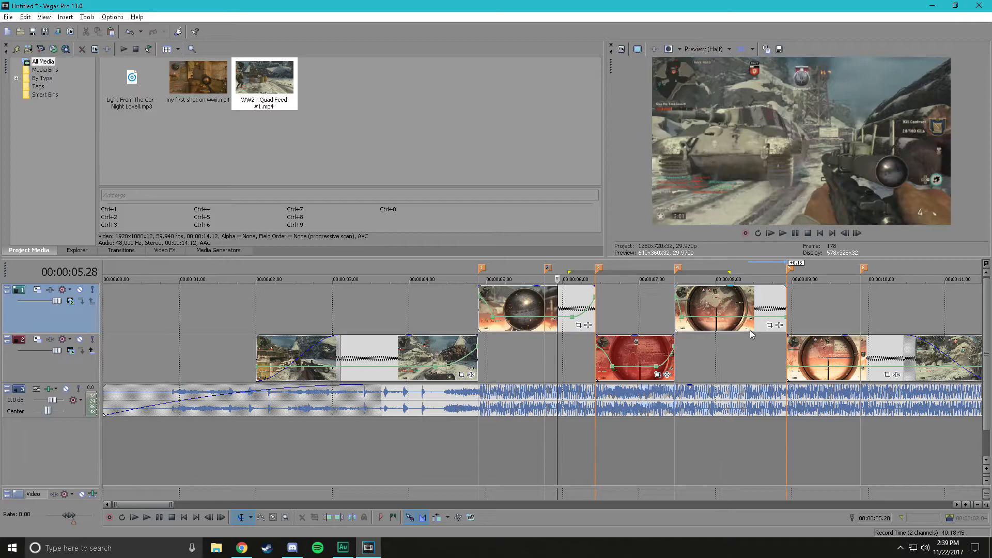
left_click(666, 324)
key("space")
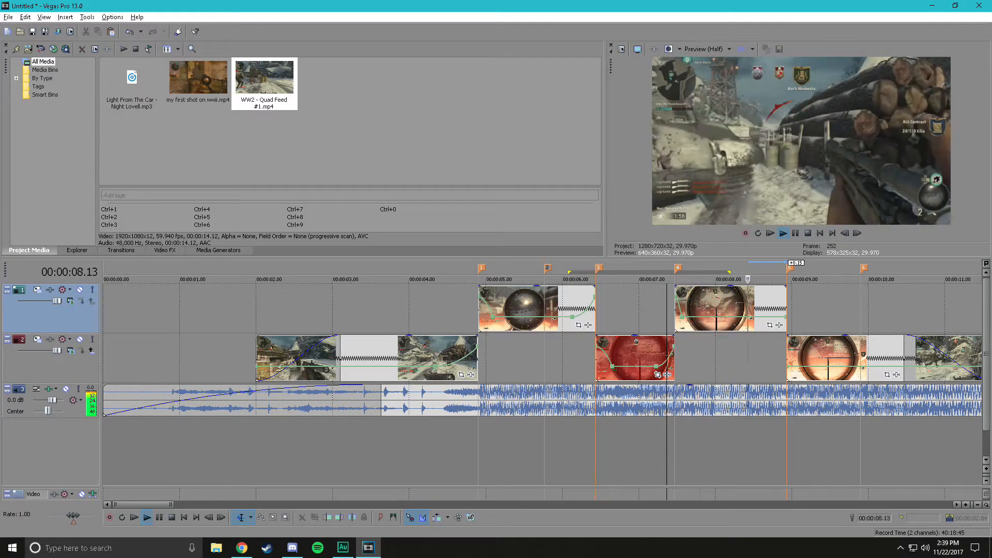
key("space")
Step: Add a velocity point at 00:00:08.21 on the fourth piece and ramp from it to 200% at the piece's end with a Slow Fade
left_click(763, 352)
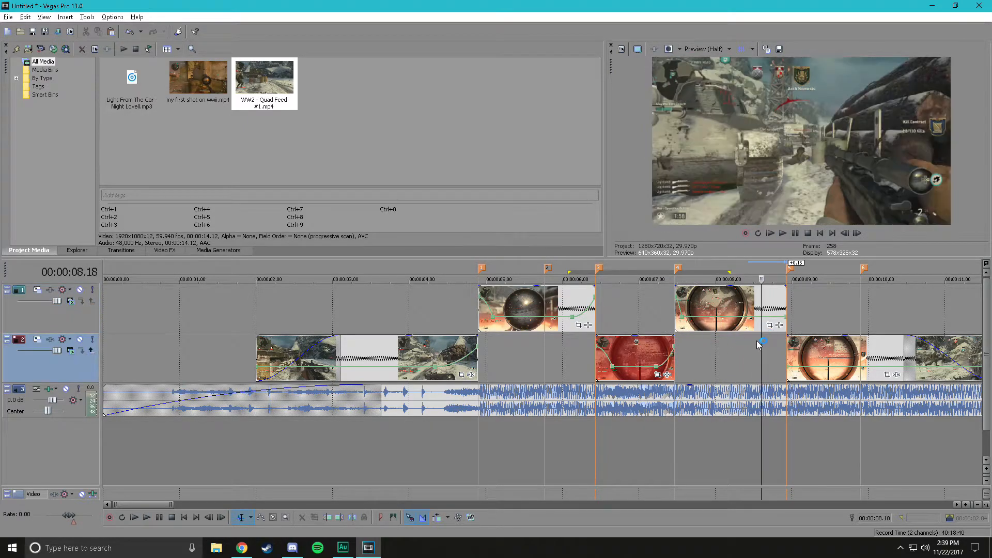
left_click(768, 316)
right_click(786, 317)
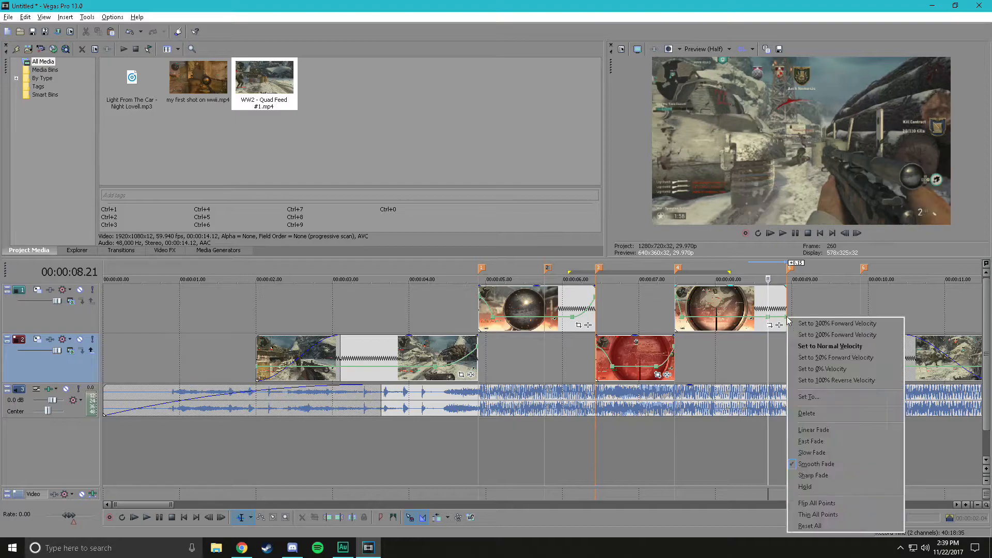
left_click(821, 337)
right_click(778, 311)
left_click(806, 355)
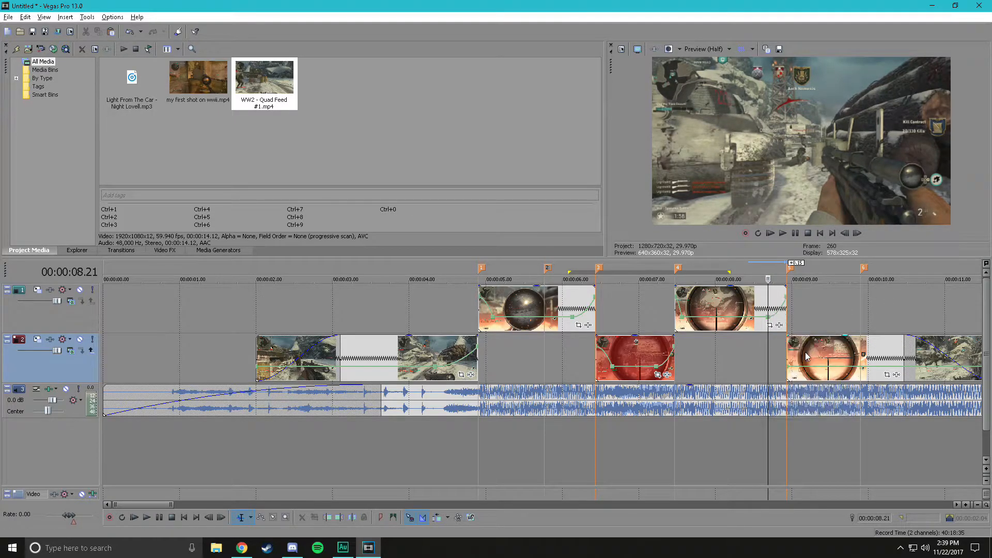
Step: Add a velocity point at 00:00:09.04 on the last piece and ramp down to it from 200% at the piece's start with a Slow Fade
double_click(801, 366)
right_click(787, 366)
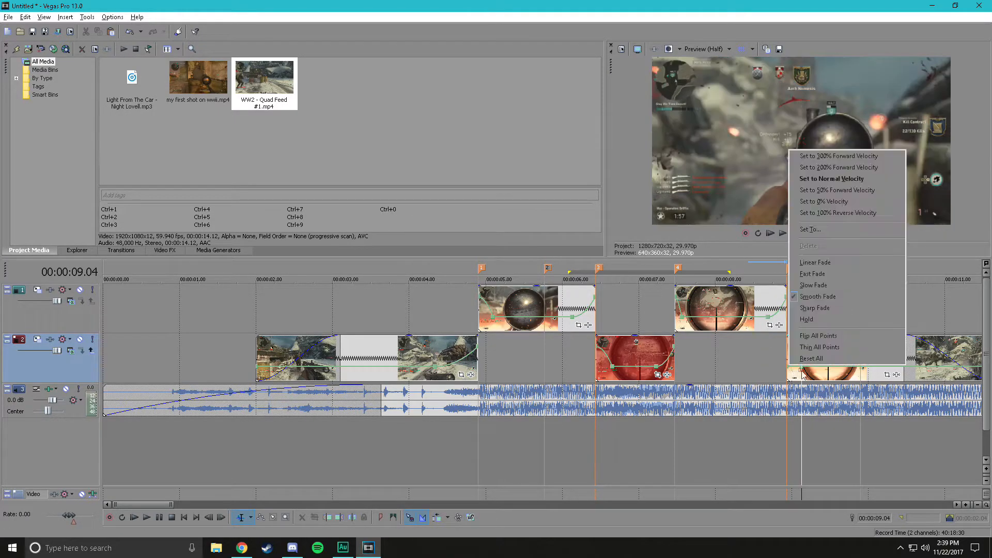
left_click(837, 169)
right_click(794, 355)
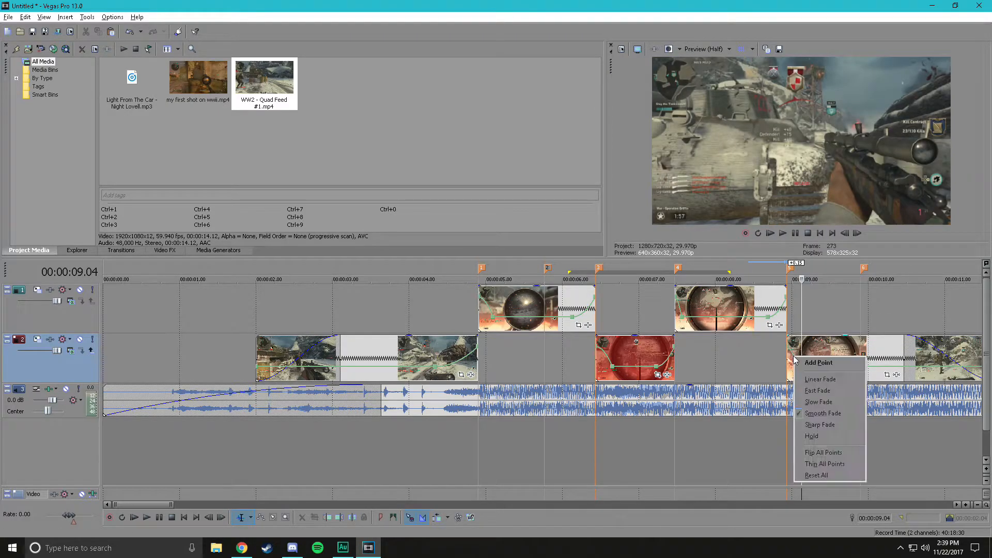
left_click(824, 404)
Step: Select the range from 00:00:01.22 to 00:00:11.25, build a RAM preview of it, and play back the whole montage
scroll(862, 360, "down", 2)
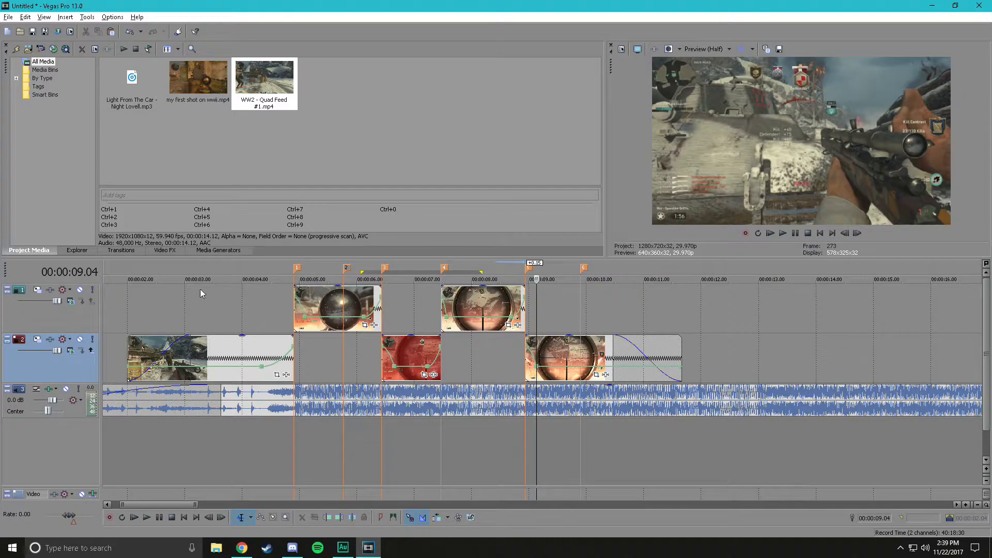
left_click_drag(112, 445, 691, 444)
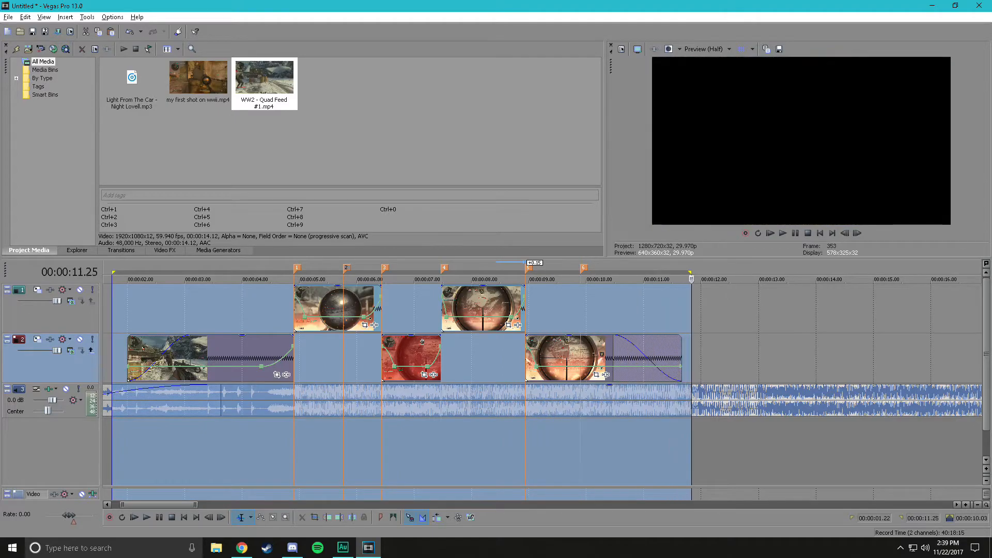
key("shift+b")
key("space")
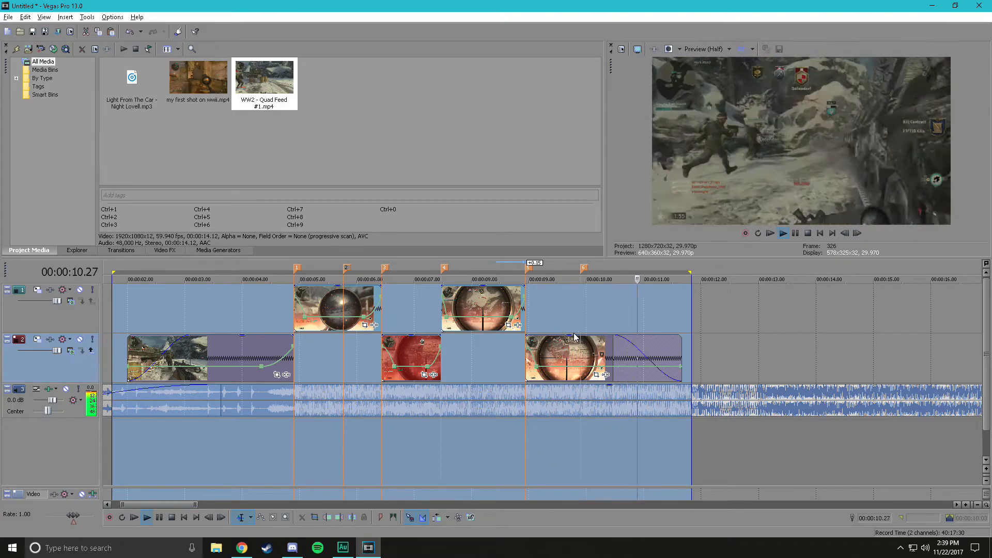
left_click(231, 308)
left_click_drag(230, 321, 173, 322)
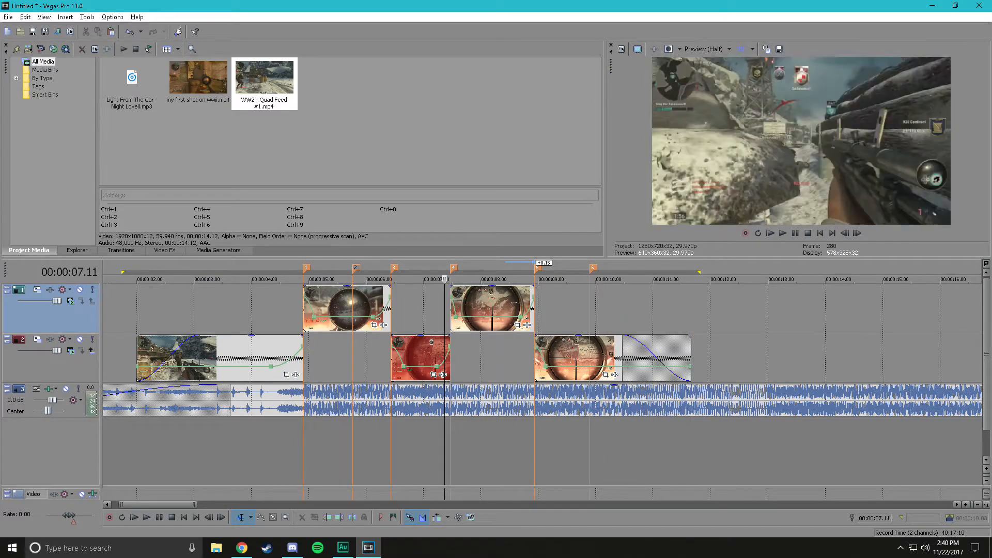
left_click(111, 279)
mouse_move(127, 279)
left_mouse_down()
mouse_move(104, 279)
mouse_move(125, 279)
left_mouse_up()
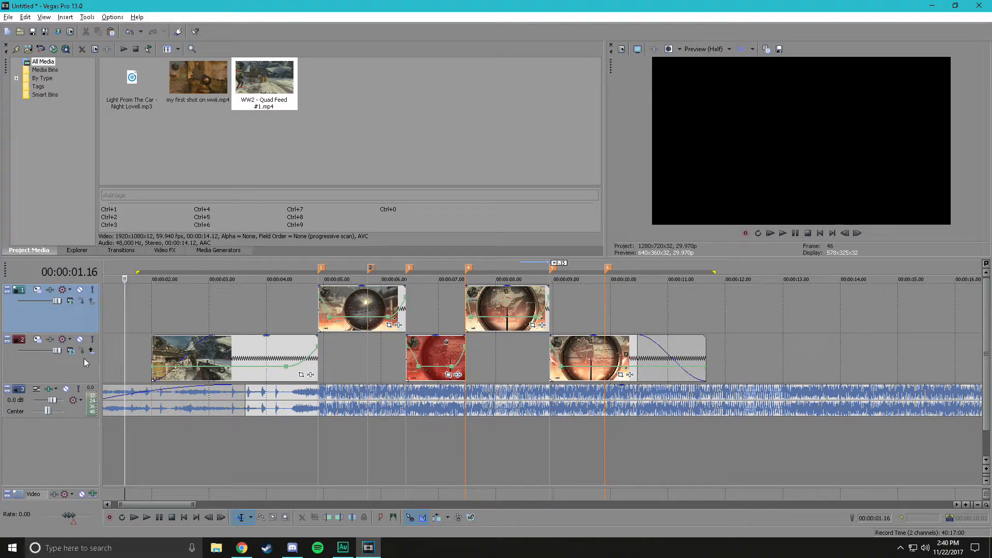
Step: Move the first, third and last pieces from the second video track up to the first, keeping their timeline positions
left_click(239, 356)
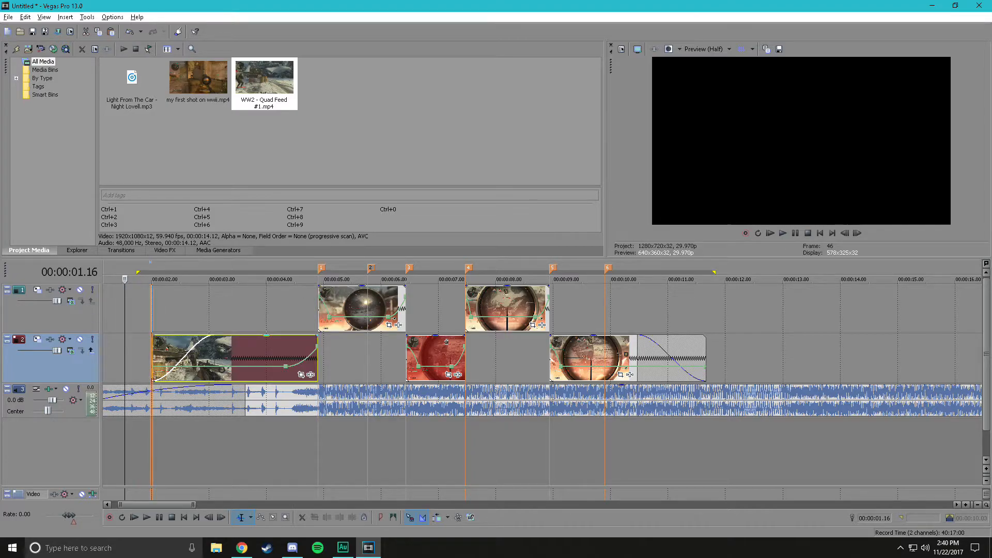
left_click_drag(238, 308, 238, 309)
left_click_drag(445, 356, 445, 325)
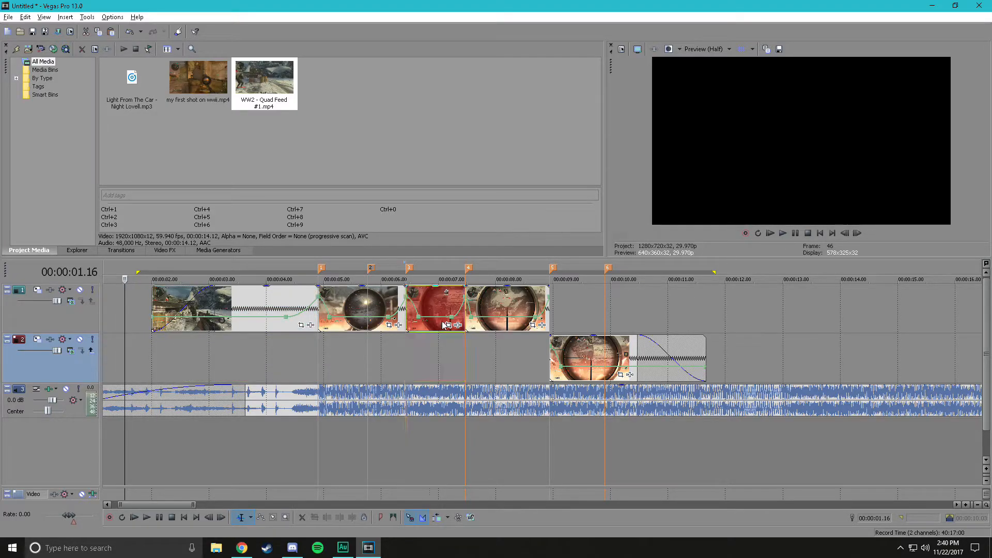
left_click_drag(576, 349, 577, 323)
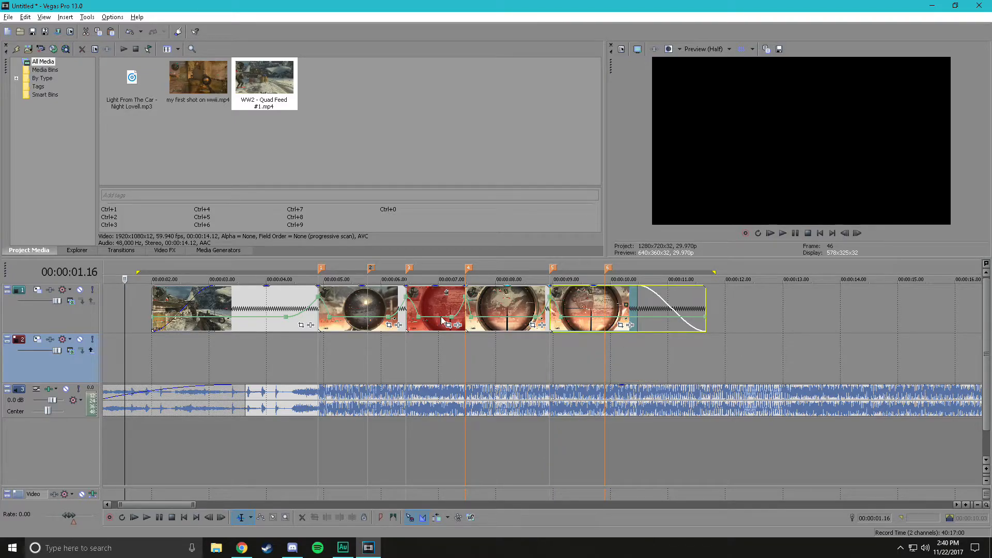
Step: Open Track Motion for the first video track, then narrow and move its window clear of the video preview
left_click(69, 327)
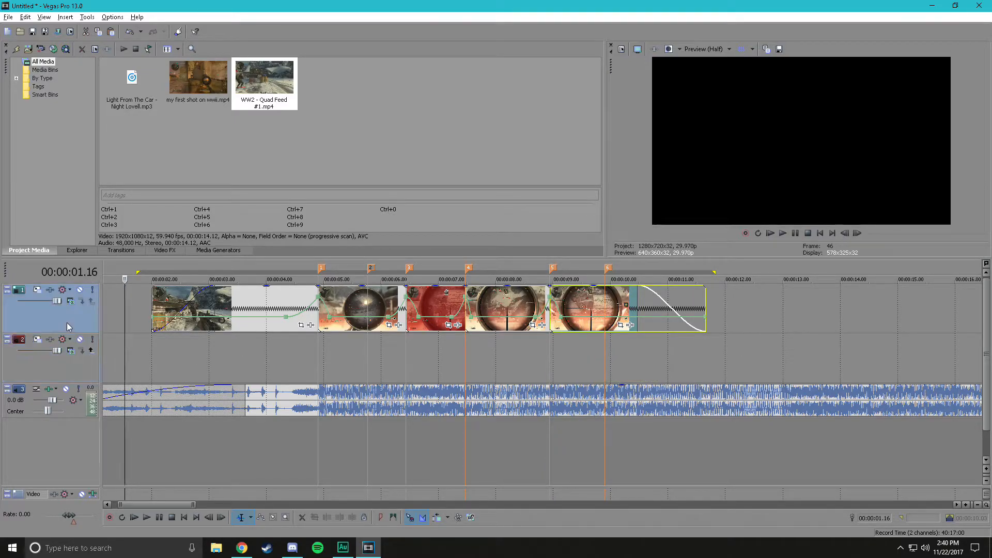
left_click(38, 292)
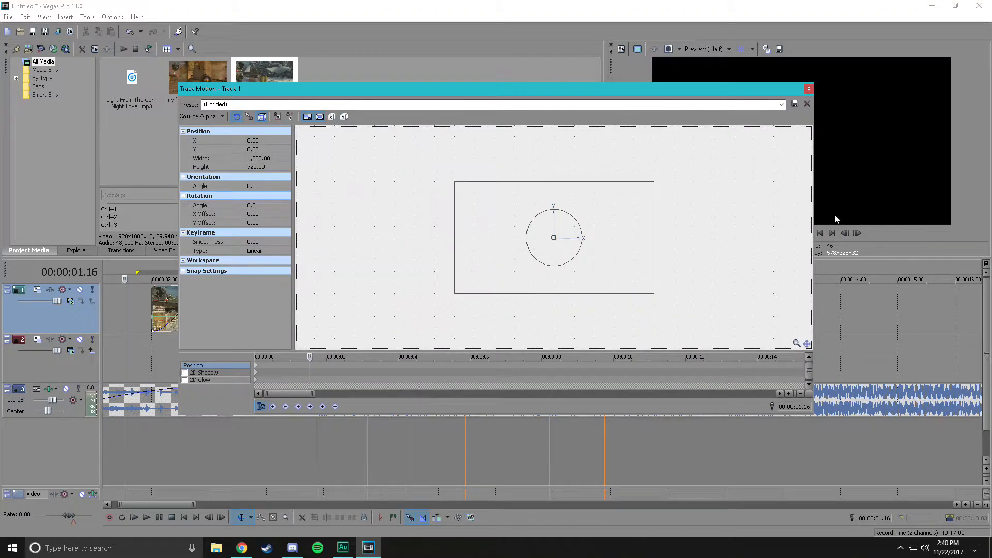
left_click_drag(812, 212, 659, 210)
left_click_drag(491, 98, 337, 71)
scroll(433, 269, "up", 4)
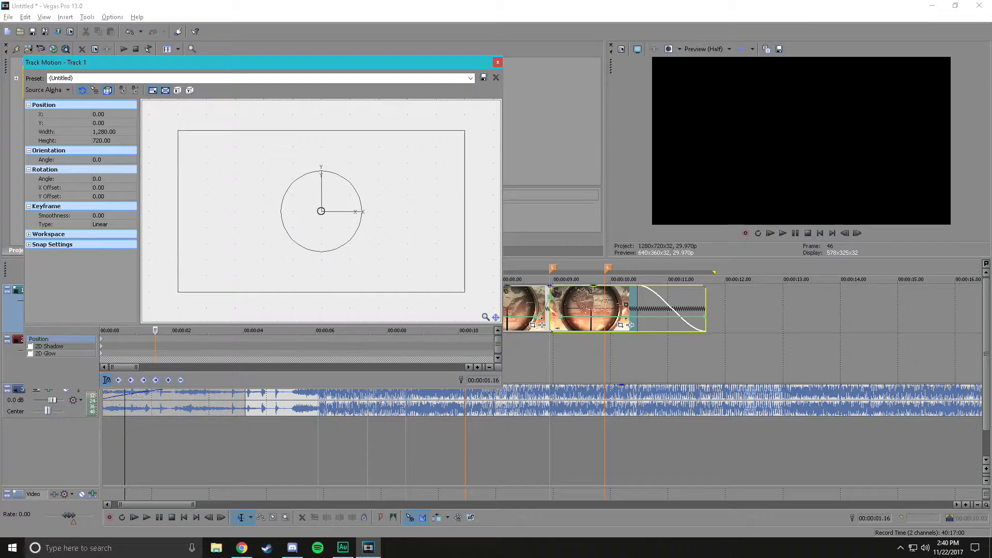
Step: Play to the first beat, set the cursor at 00:00:04.27 and enlarge the track frame there to about 1,409 × 793
key("ctrl+Left")
key("ctrl+Left")
key("space")
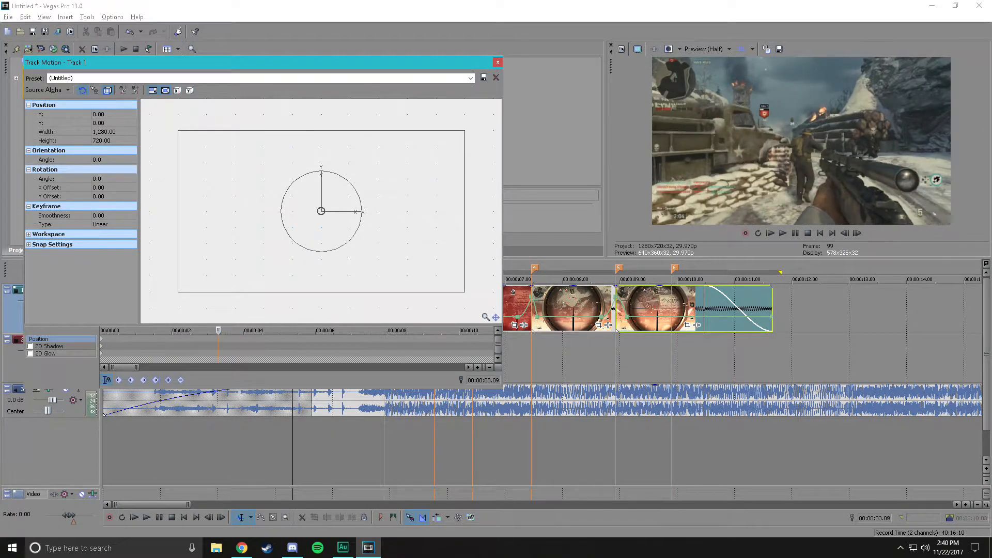
key("space")
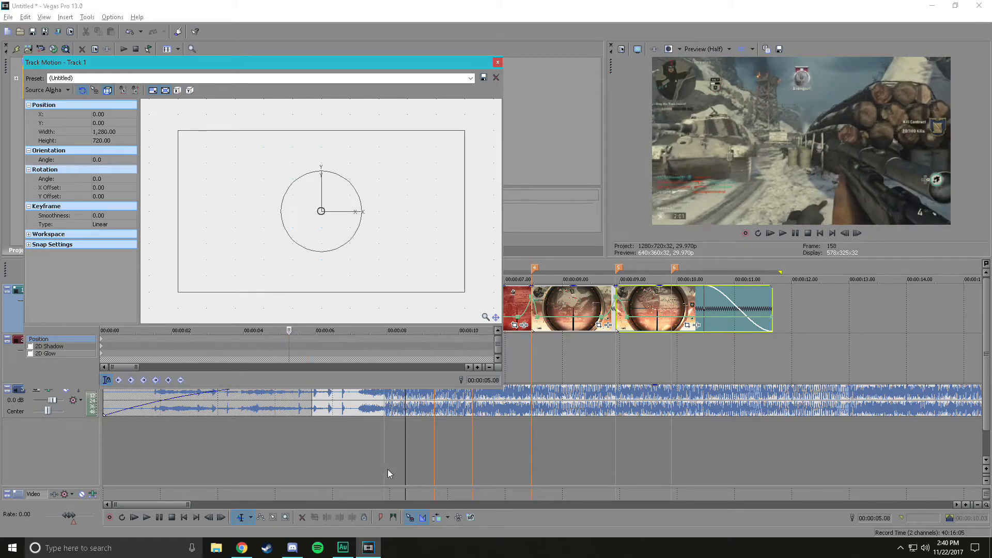
left_click(384, 439)
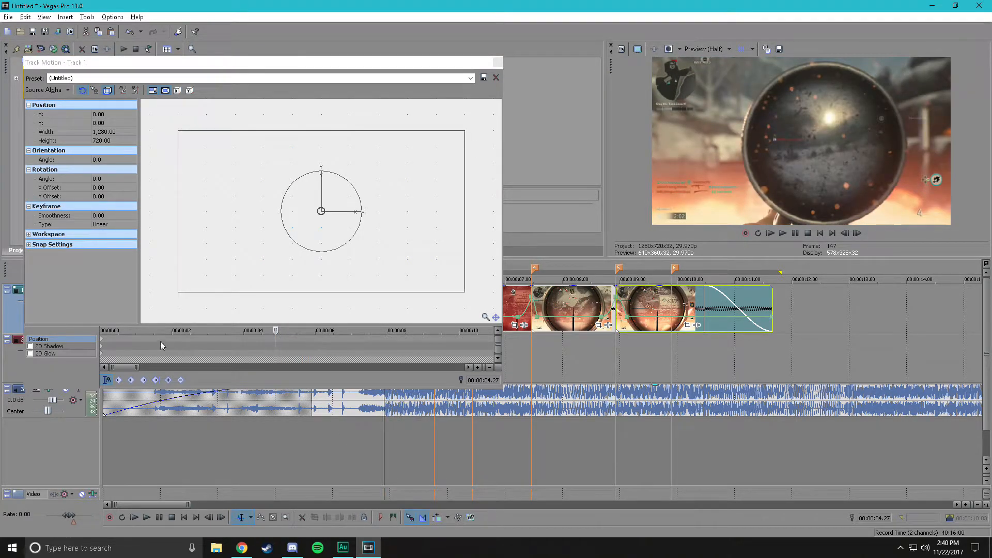
left_click(465, 293)
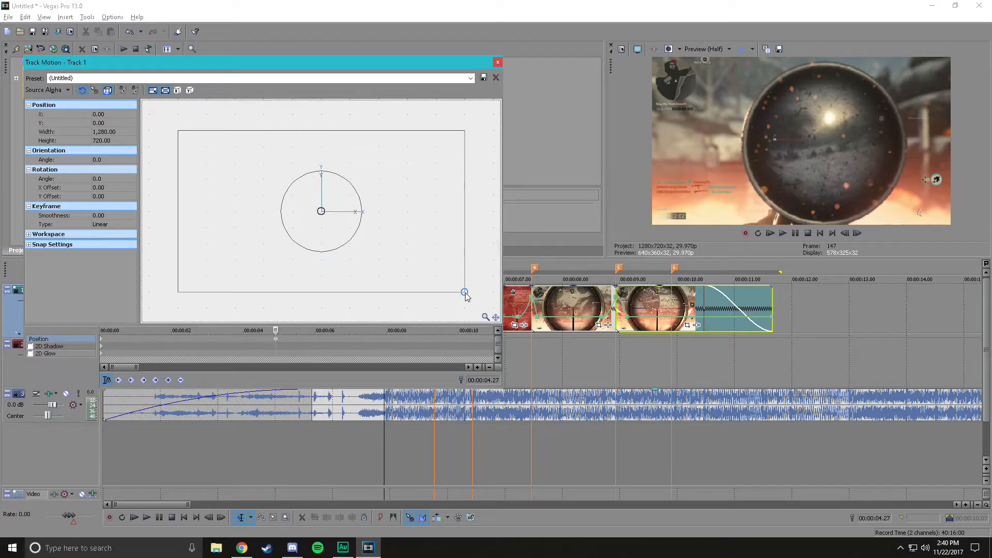
left_click_drag(466, 292, 479, 300)
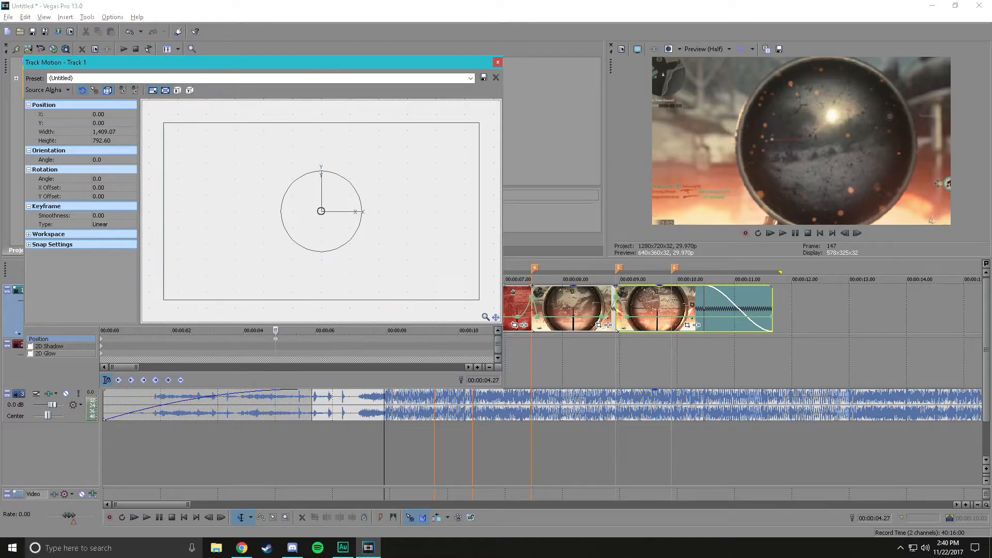
Step: Add a Track Motion keyframe at 00:00:04.23 that restores the box to 1,280 × 720
left_click(277, 335)
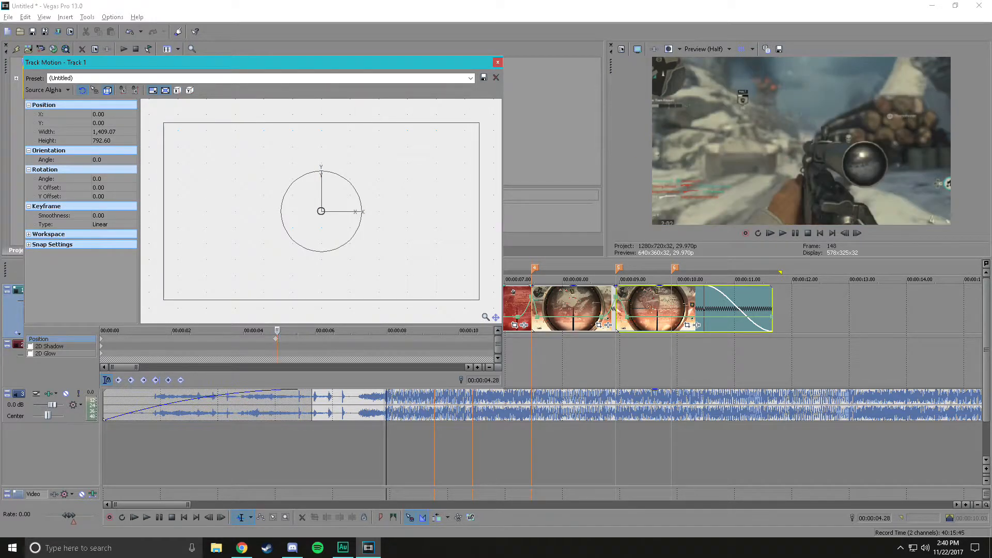
key("Left")
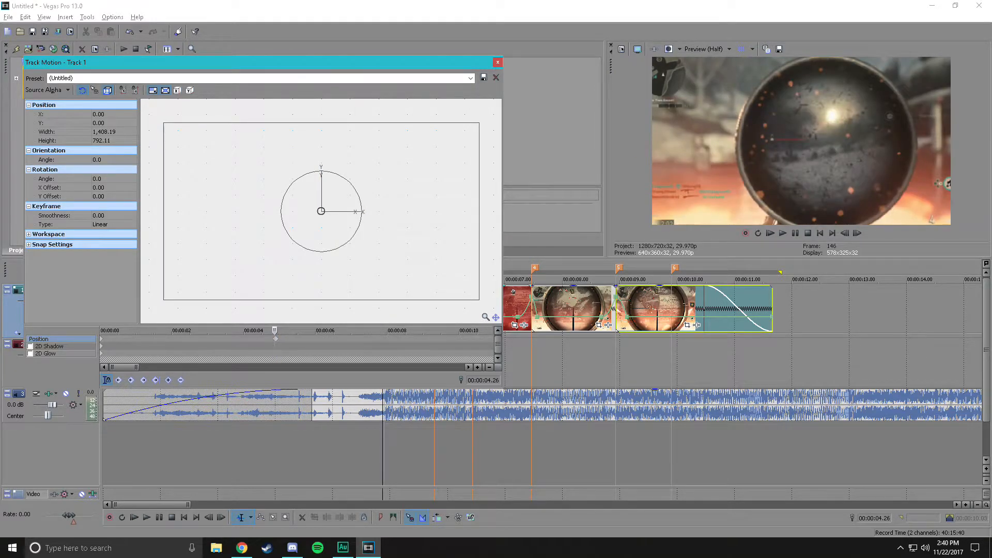
key("Left")
key("Left")
key("Left")
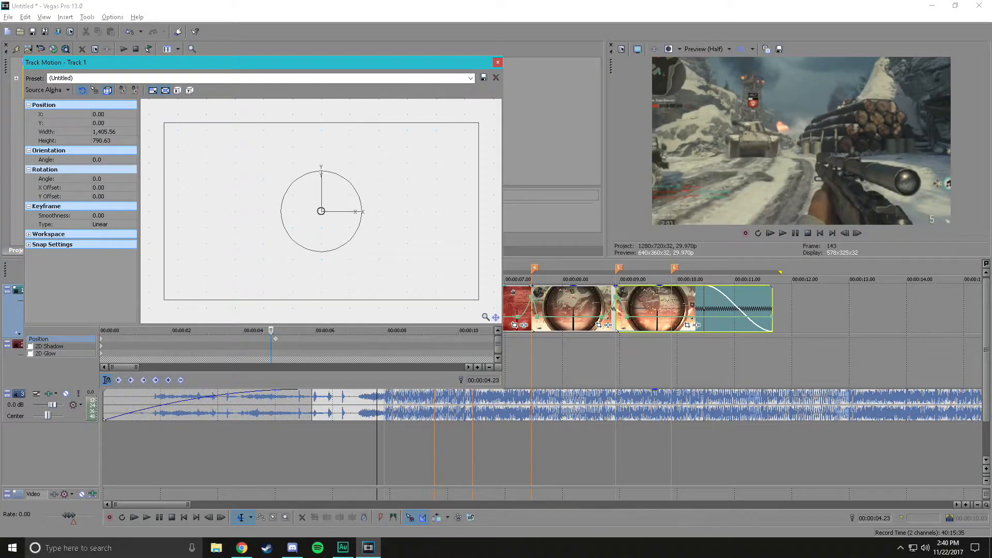
left_click(265, 240)
right_click(275, 230)
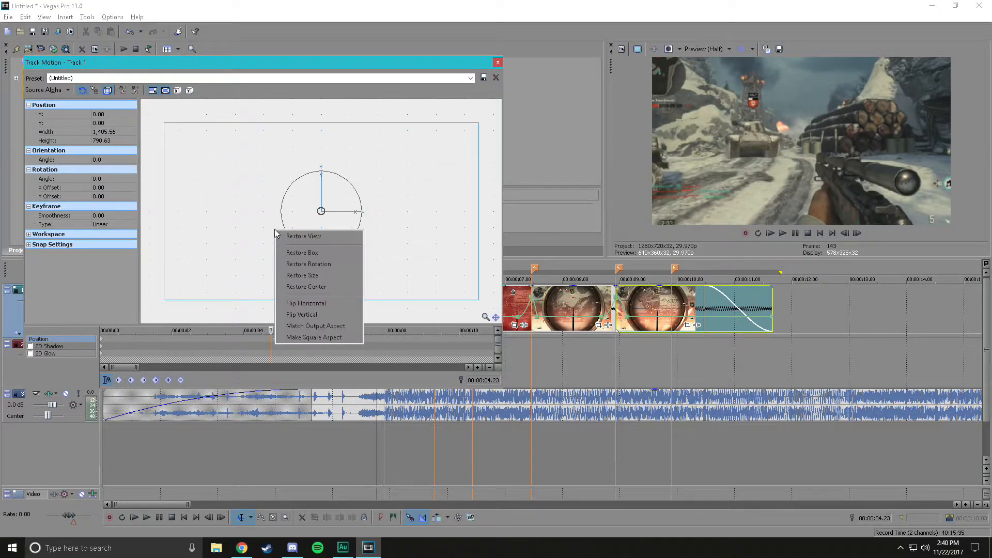
left_click(320, 253)
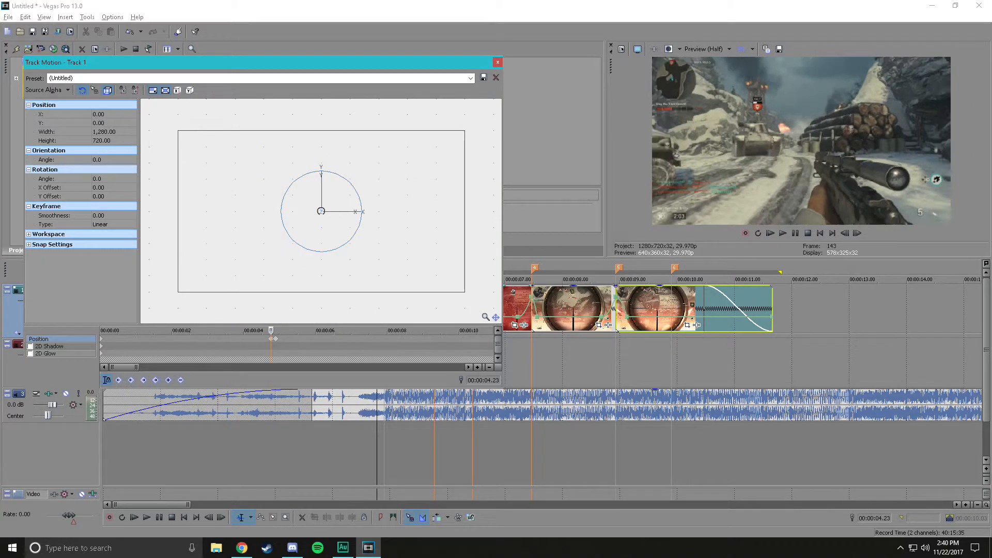
Step: Step frame by frame around 00:00:04.27 to examine how the frame zooms in between the two keyframes
key("Left")
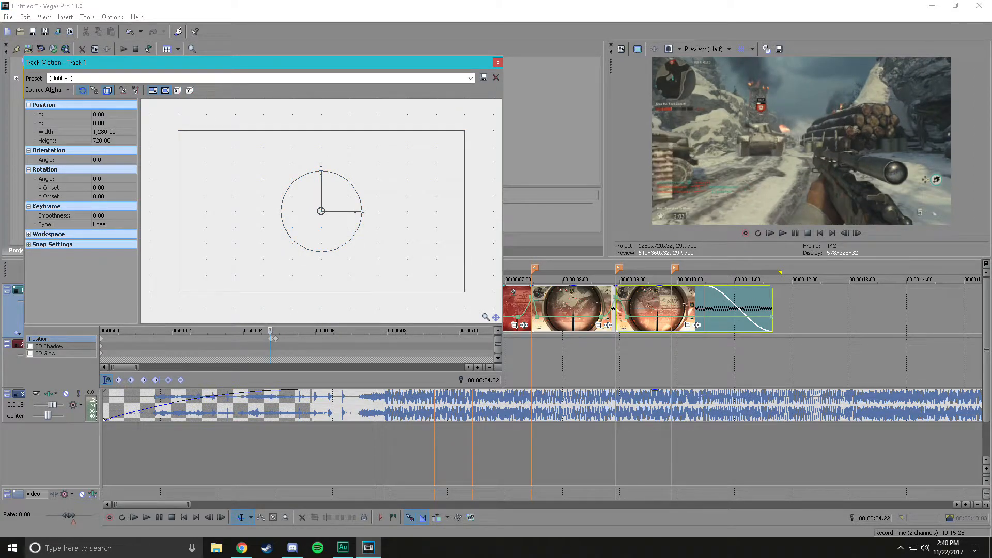
key("Right")
key("Right")
key("Right")
key("Right")
key("Right")
key("Right")
key("Right")
key("Right")
key("Right")
key("Right")
key("Right")
key("Right")
key("Right")
key("Right")
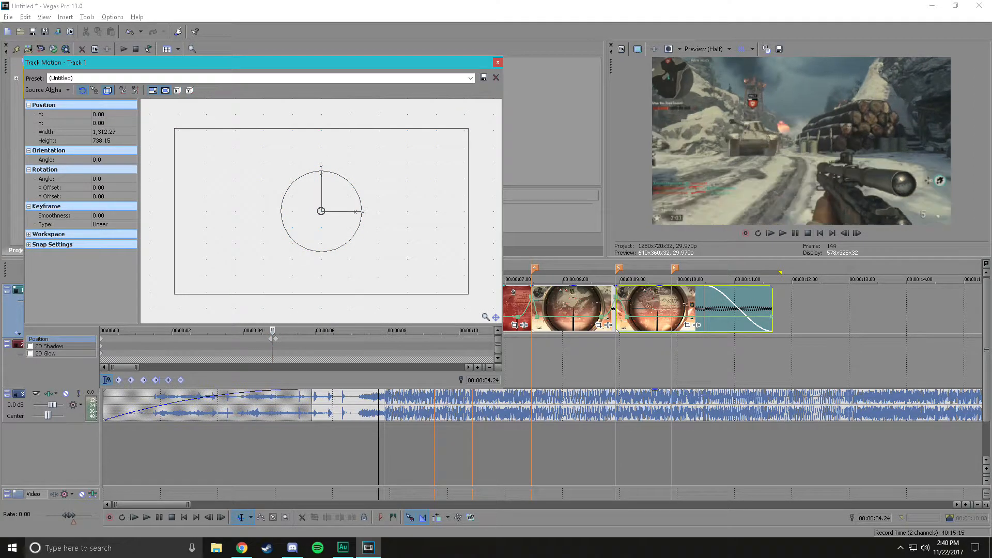
key("Left")
key("Left")
key("Left")
key("Left")
key("Left")
key("Left")
key("Left")
key("Left")
key("Left")
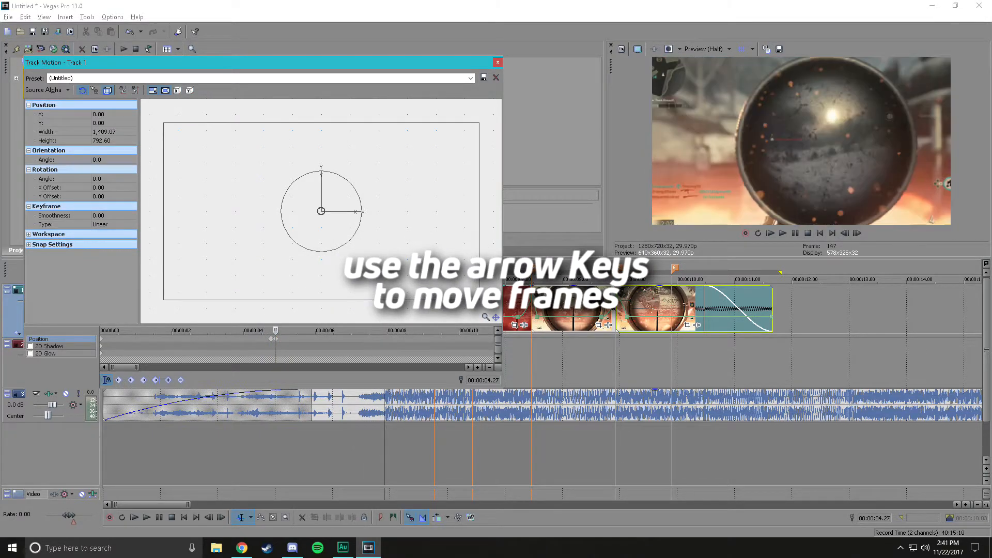
Step: Add a Track Motion keyframe at about 00:00:05.01 that restores the box to 1,280 × 720
key("Right")
key("Right")
key("Right")
key("Right")
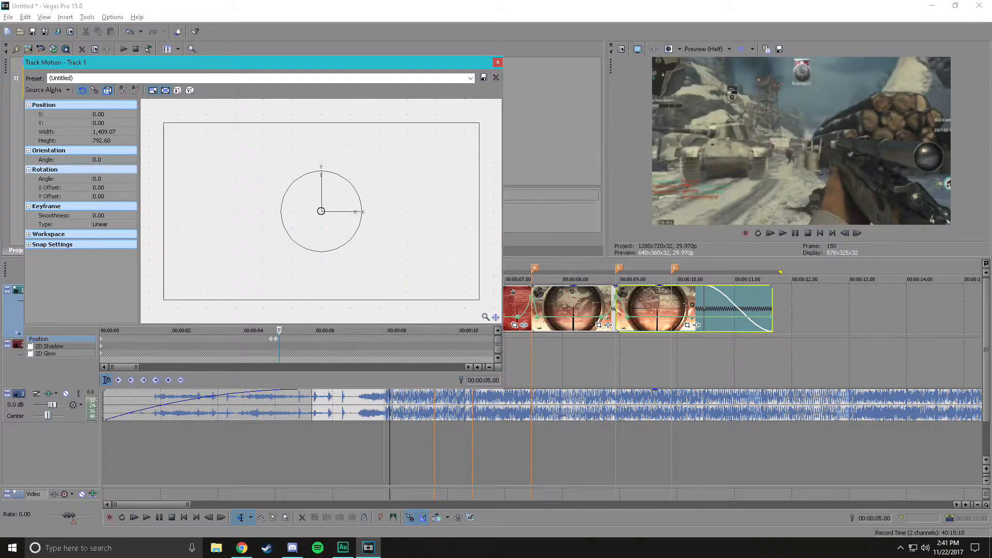
right_click(330, 264)
left_click(344, 285)
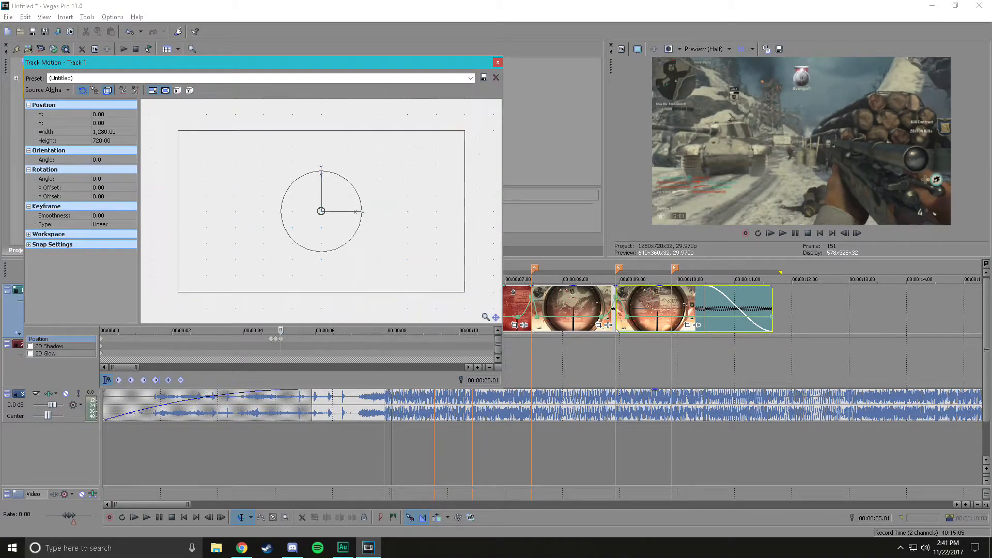
Step: Review the finished zoom-in and zoom-out around 00:00:04.27 frame by frame, and look ahead to the second marker
key("Left")
key("Left")
key("Left")
key("Left")
key("Left")
key("Left")
key("Left")
key("Left")
key("Left")
key("Left")
key("Left")
key("Left")
key("Left")
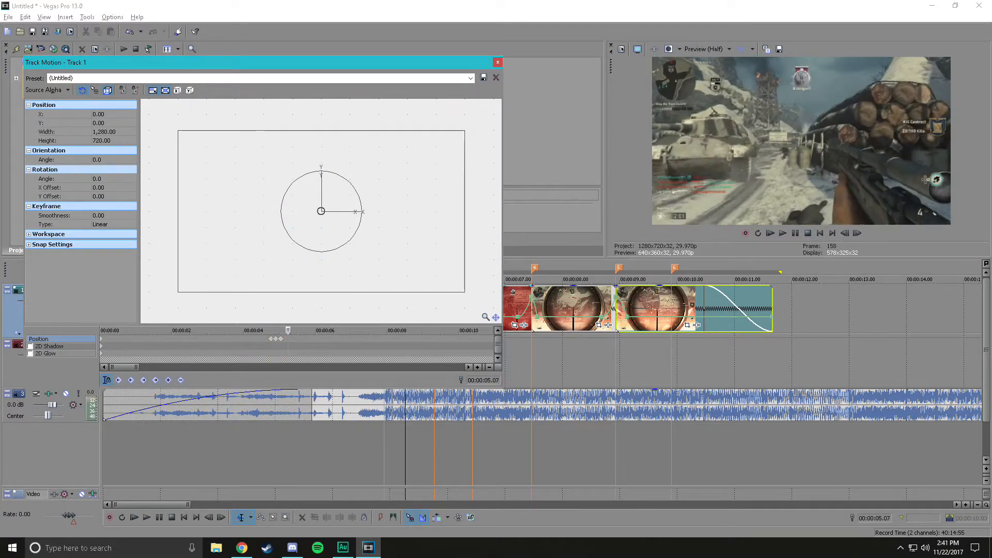
key("Right")
key("Right")
key("Right")
key("Right")
key("Right")
key("Right")
key("Right")
key("Right")
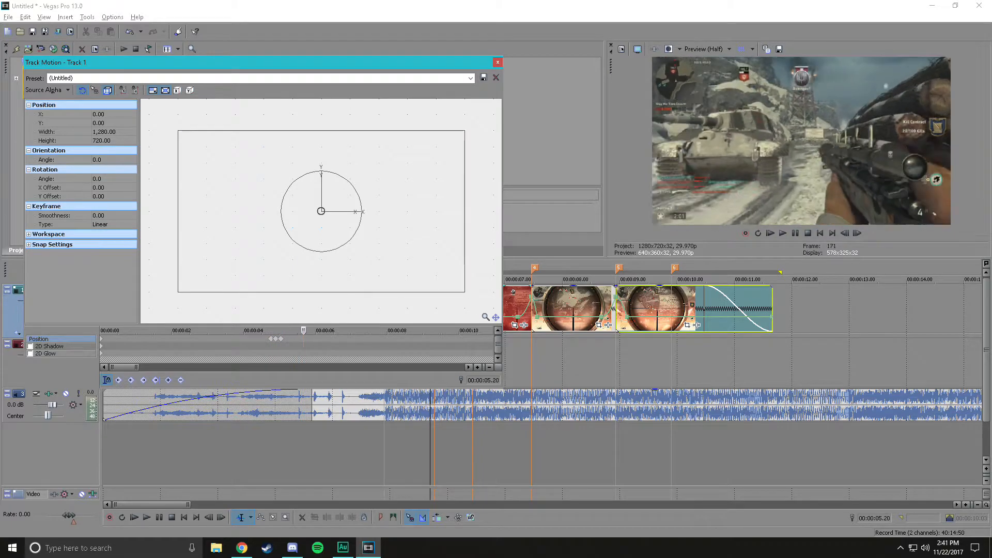
key("Right")
key("Right")
key("Right")
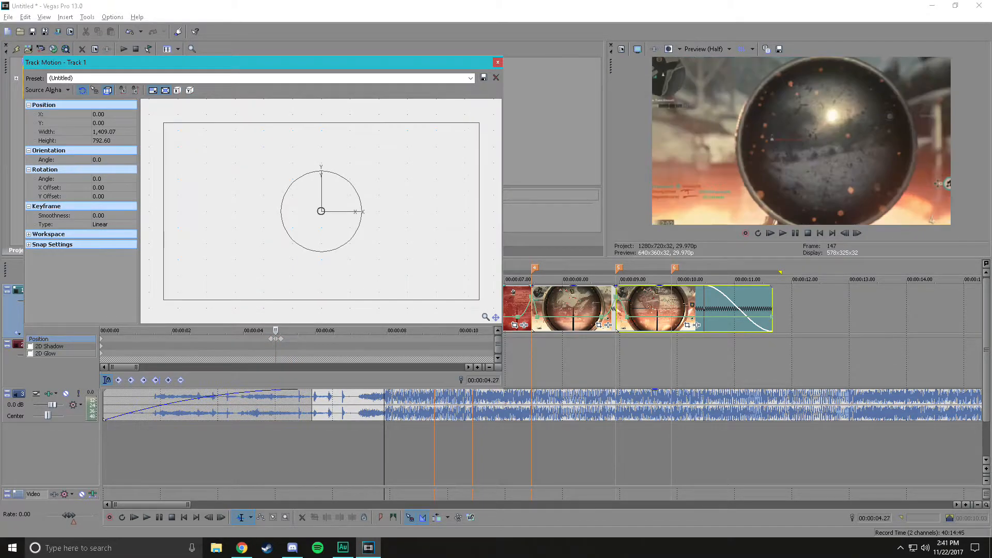
Step: At 00:00:05.23, beside the second marker, enlarge the track frame to about 1,329 × 748
key("space")
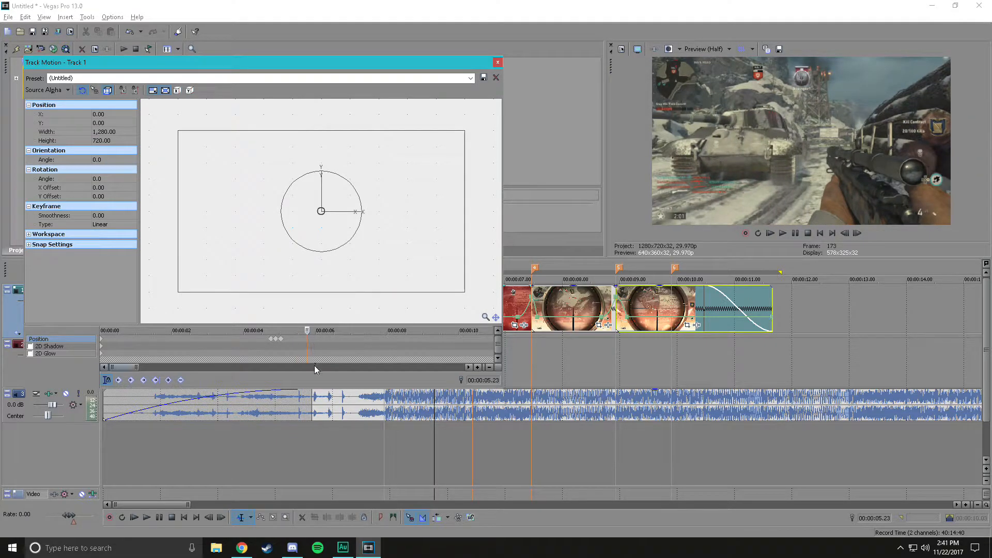
left_click(465, 292)
left_click_drag(464, 293, 470, 295)
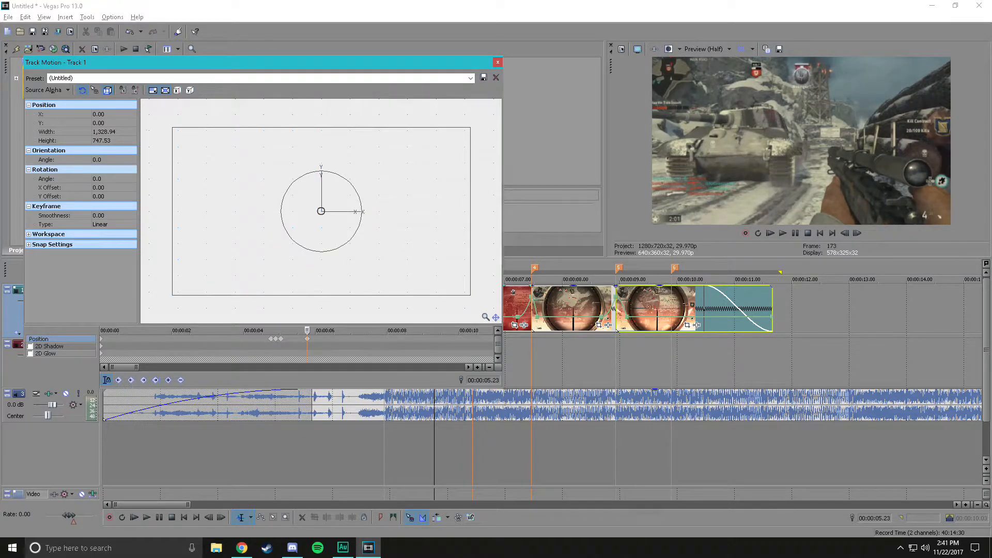
Step: Add a keyframe at 00:00:05.19 that restores the box to 1,280 × 720 before the second zoom
key("Left")
key("Left")
key("Left")
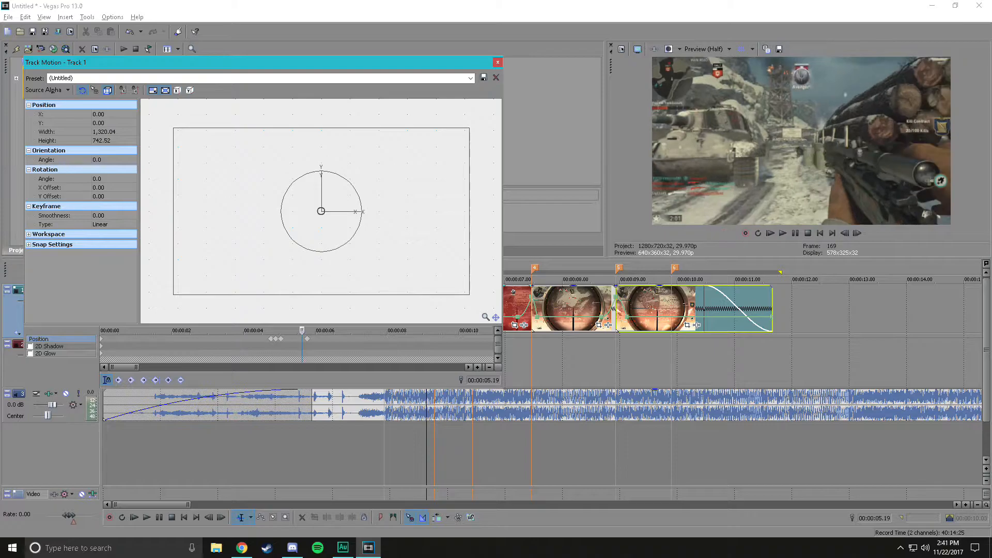
right_click(342, 250)
left_click(361, 275)
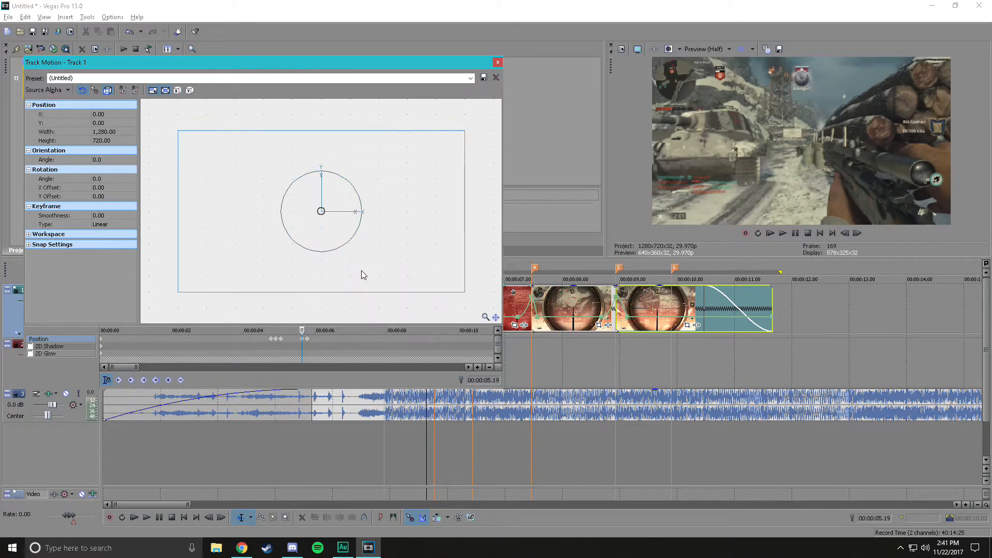
Step: Add a keyframe at 00:00:05.27 that restores the box to 1,280 × 720 after the second zoom
key("Right")
key("Right")
key("Right")
key("Right")
key("Right")
key("Right")
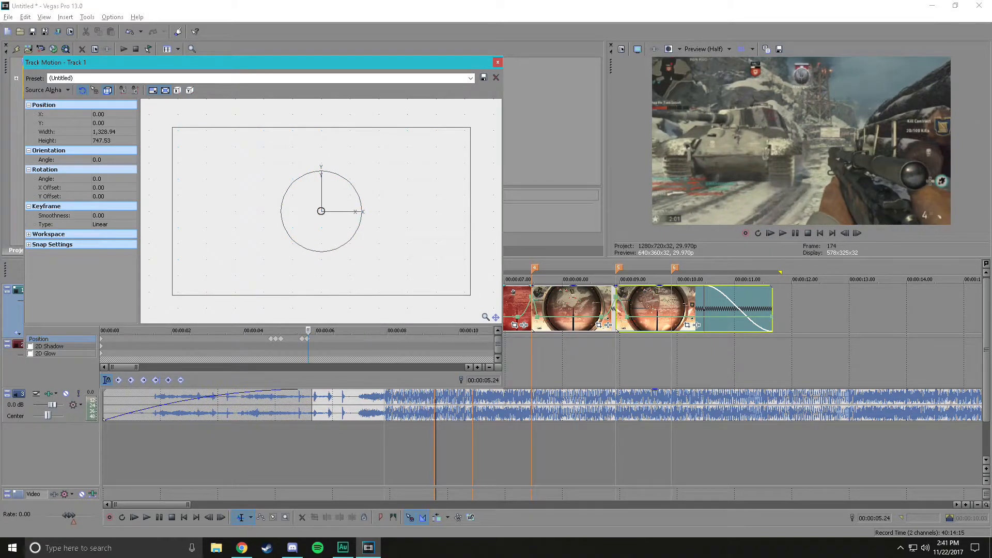
key("Left")
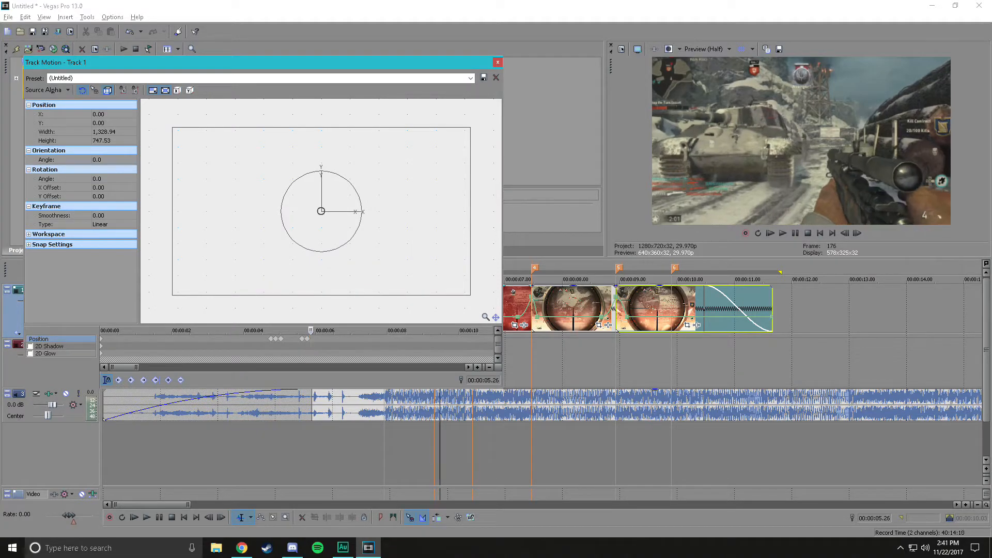
right_click(298, 294)
left_click(317, 315)
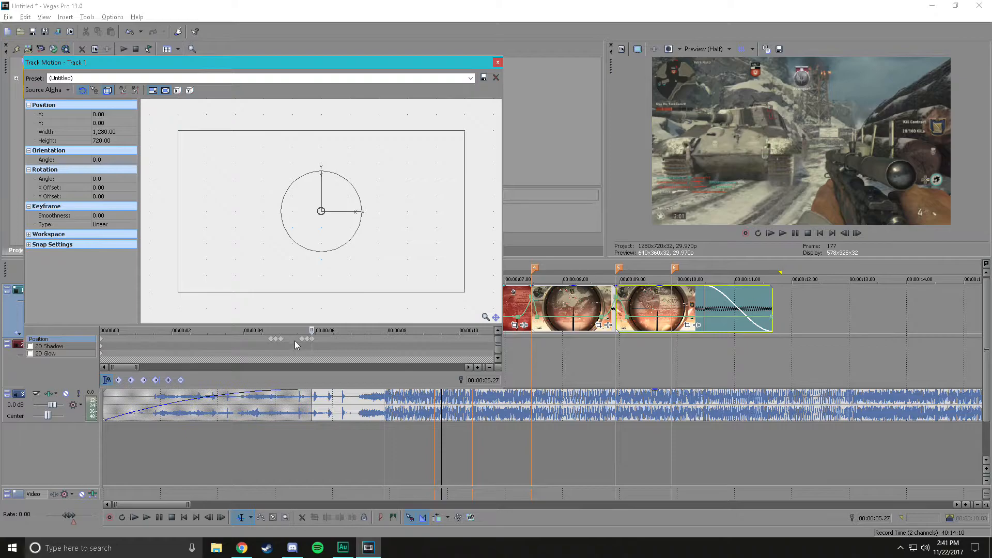
Step: Copy the three keyframes of the second zoom and paste them at 00:00:06.13, on the third marker
key("Right")
key("Right")
key("Right")
key("Right")
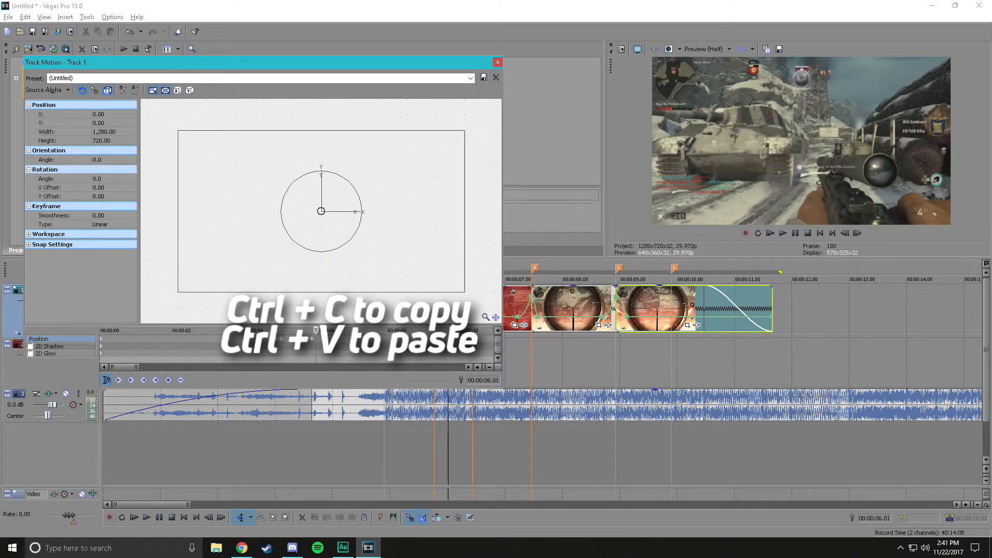
key("Right")
key("Right")
key("Right")
key("Right")
key("Right")
key("Right")
key("Right")
key("Right")
key("Right")
key("Right")
key("Right")
key("Right")
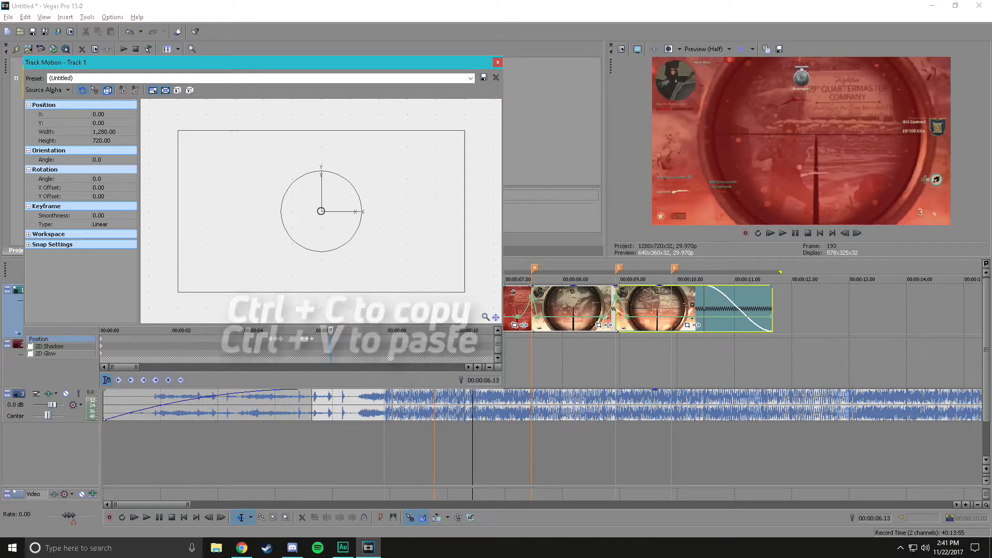
key("ctrl+v")
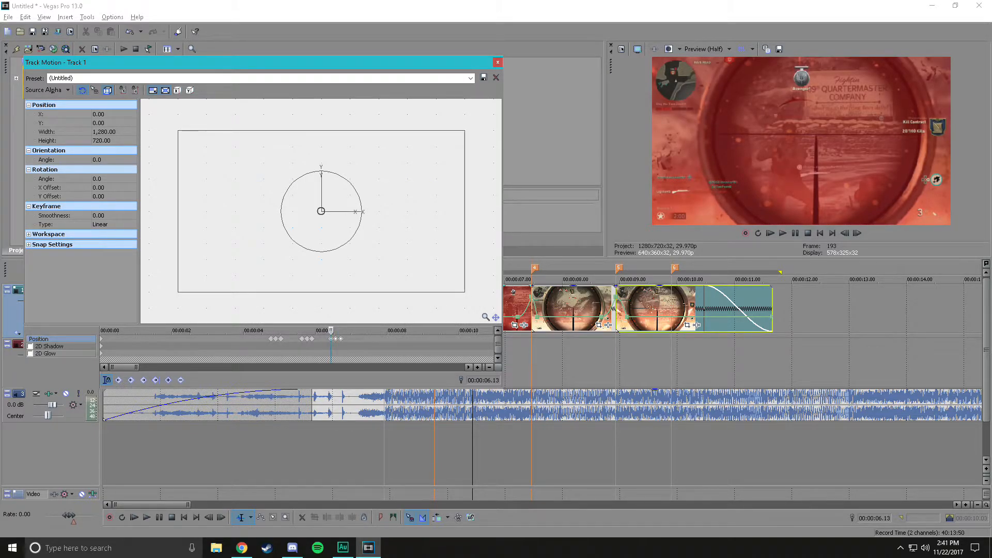
Step: Shift the pasted keyframe group slightly earlier so its zoom centres on the third marker, and play the result
left_click_drag(335, 339, 328, 339)
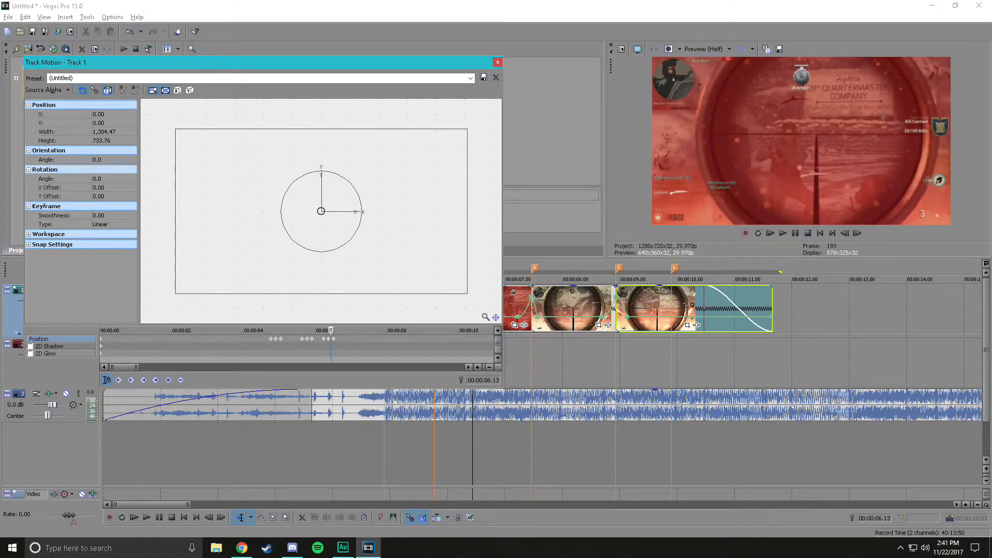
mouse_move(328, 339)
left_mouse_down()
mouse_move(355, 330)
mouse_move(332, 330)
left_mouse_up()
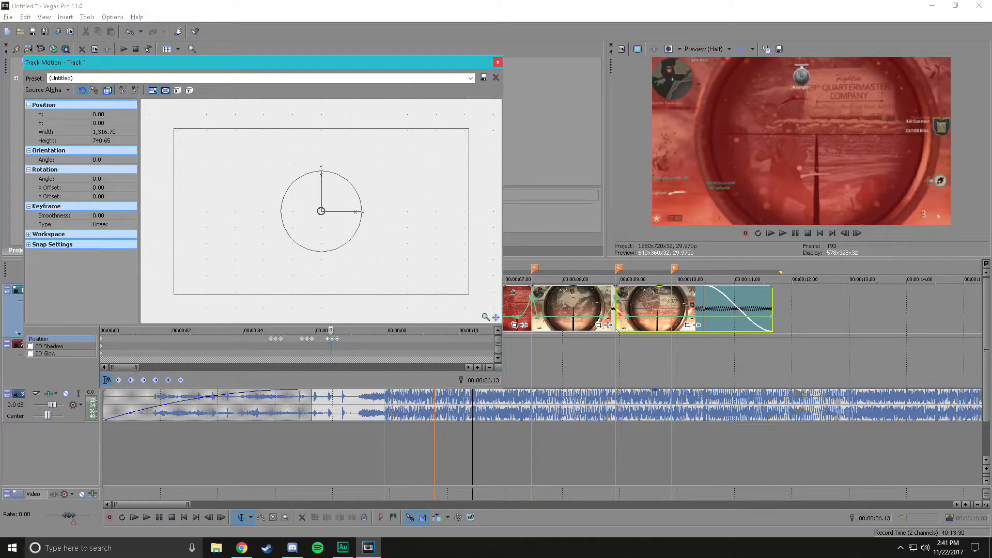
left_click_drag(332, 339, 332, 339)
key("space")
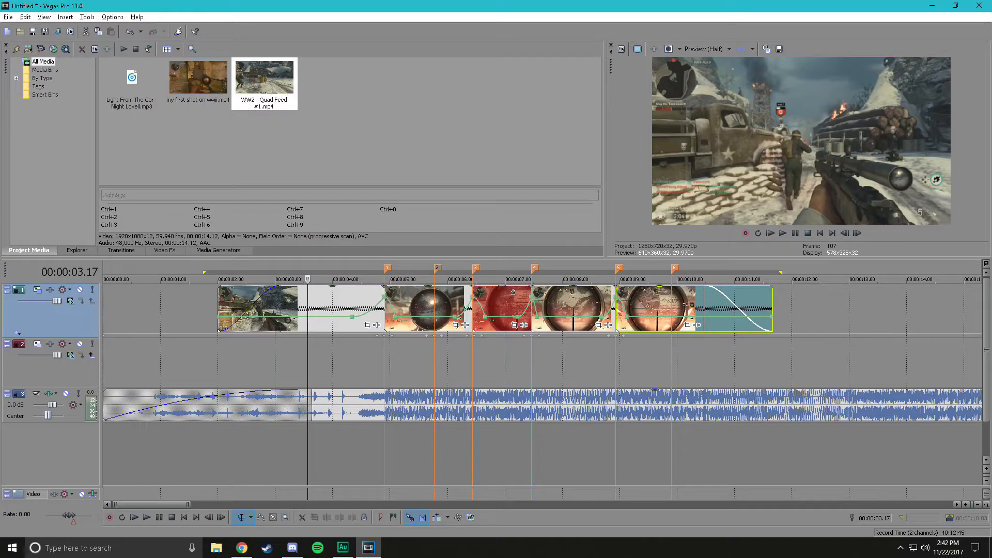
Step: Select the range from 00:00:01.15 to 00:00:11.20 and play back the montage to check the beat zooms
left_click_drag(190, 362, 773, 362)
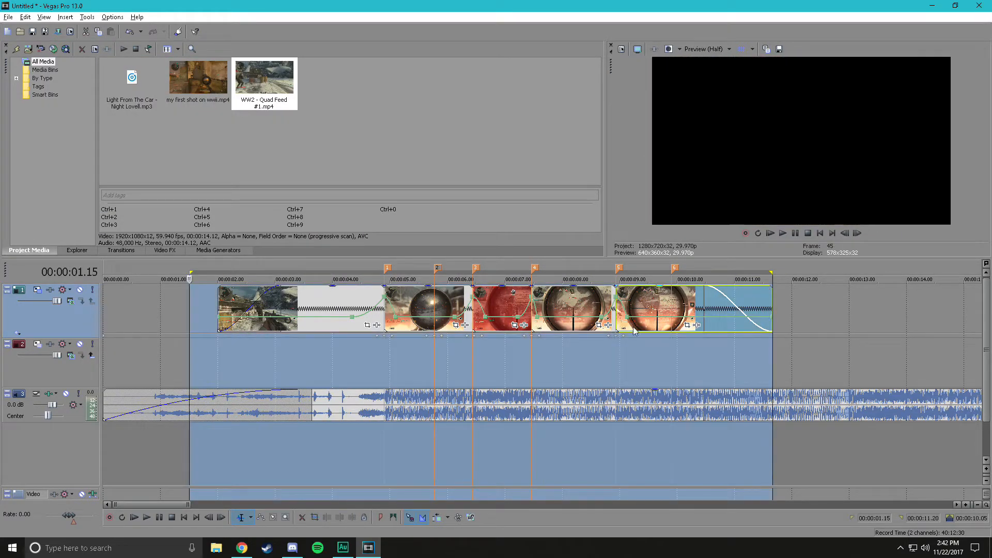
key("space")
key("space")
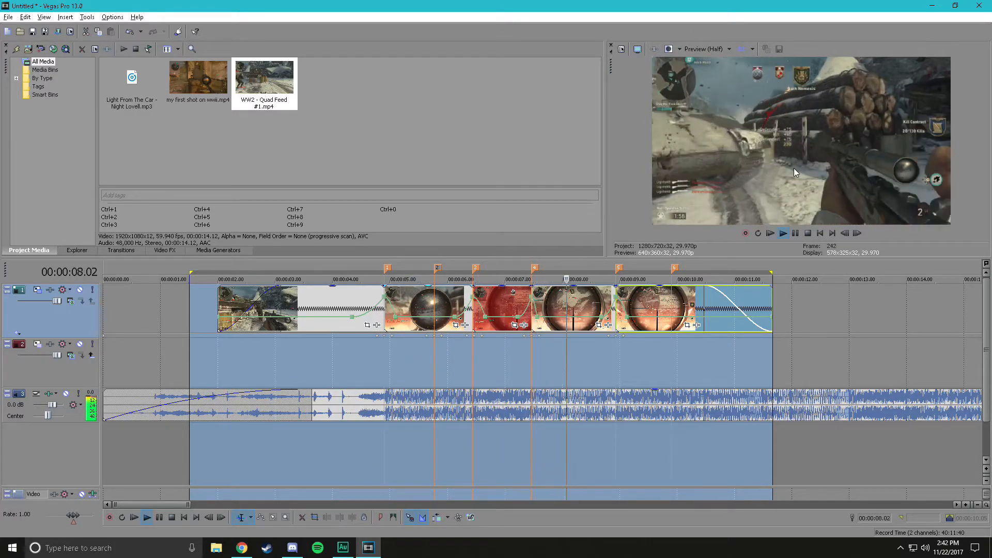
key("space")
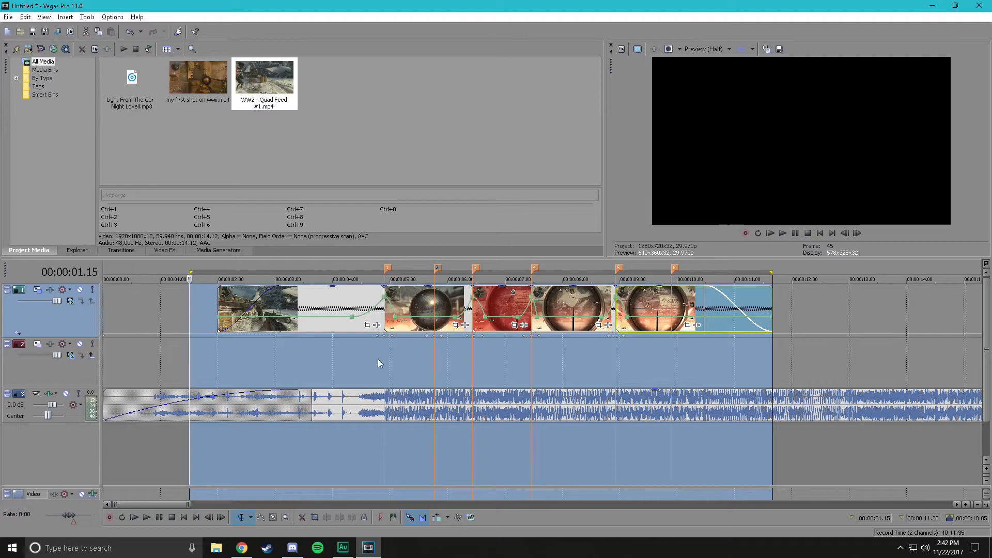
left_click(353, 360)
scroll(286, 381, "up", 2)
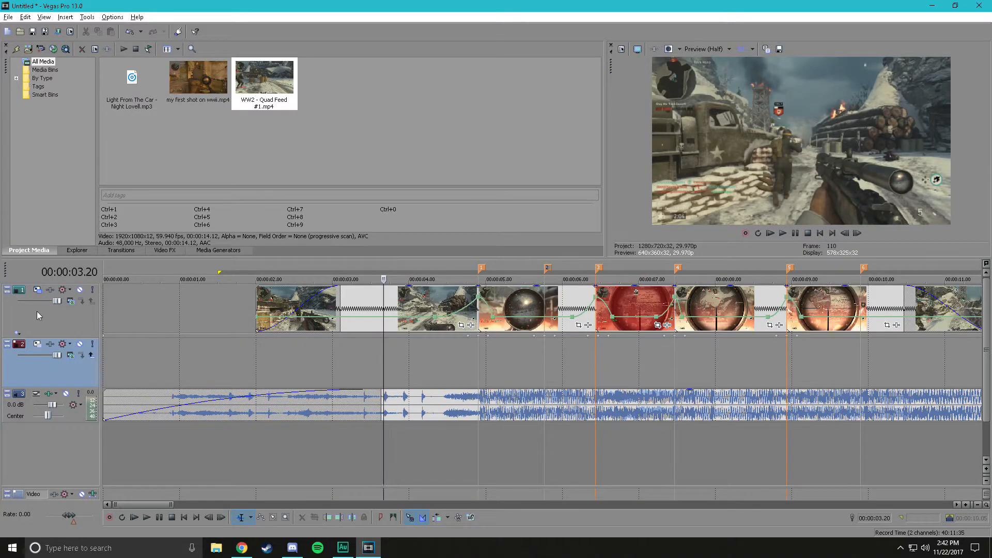
Step: Select all the beat zoom keyframes in track 1's Track Motion and set their interpolation to Slow
left_click(37, 290)
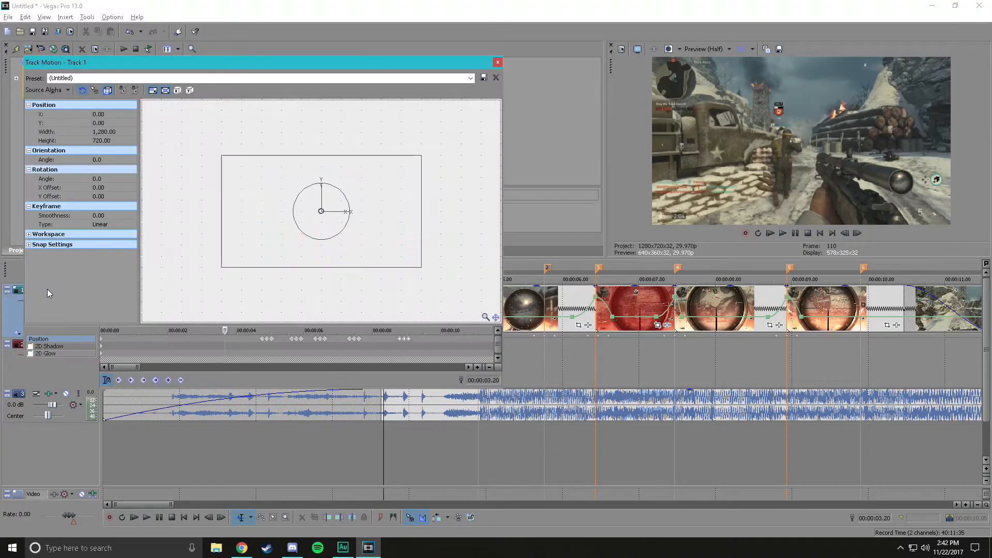
left_click_drag(253, 343, 412, 341)
right_click(404, 340)
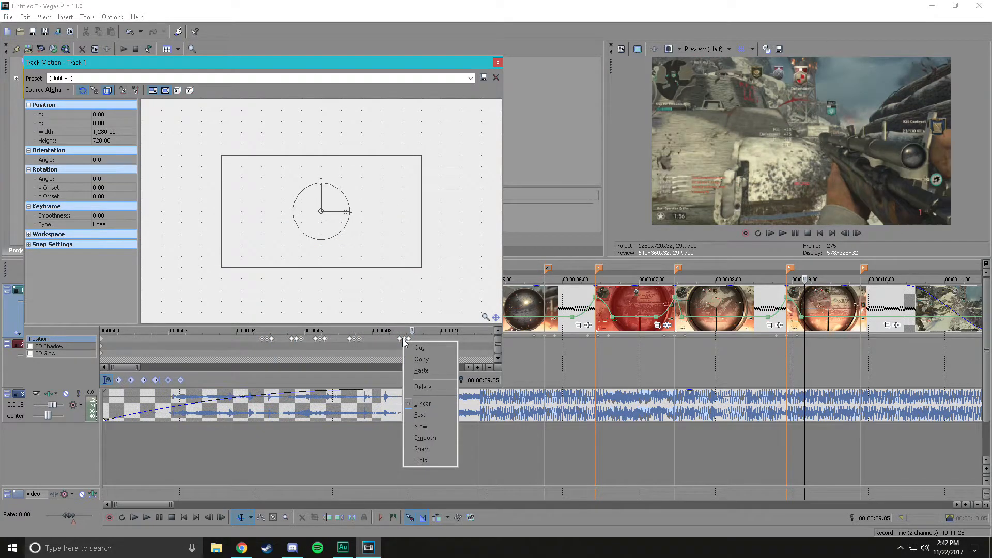
left_click(439, 424)
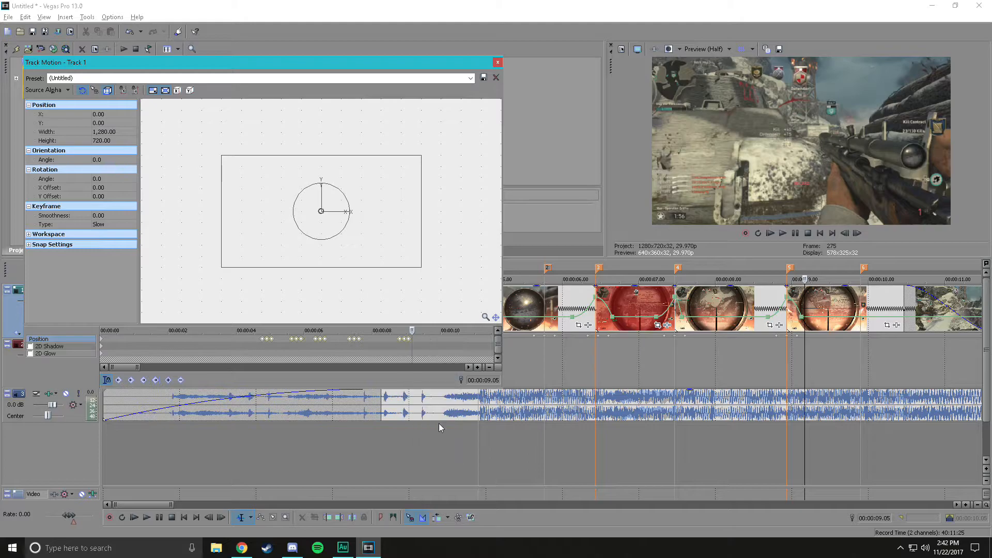
left_click(498, 62)
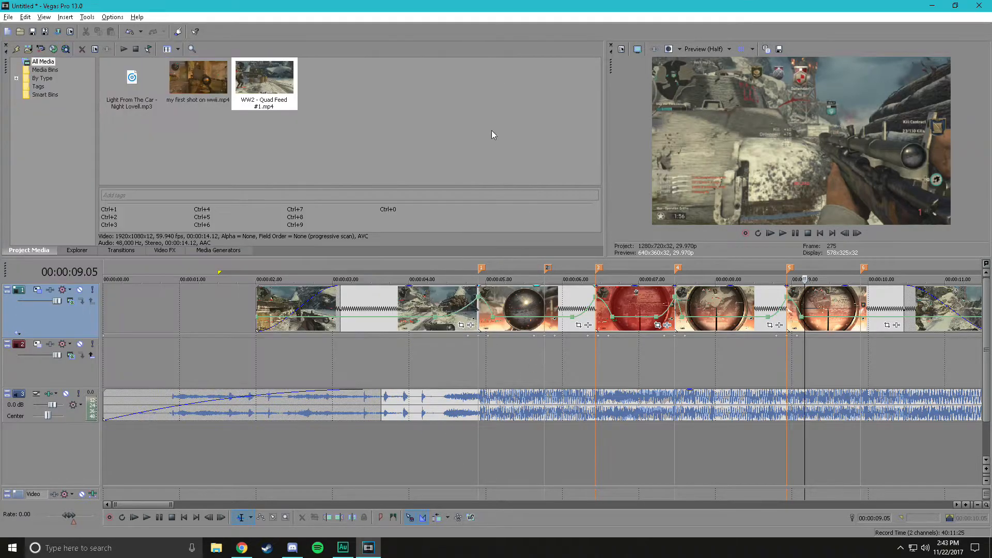
Step: Select the range from 00:00:01.25 to 00:00:11.04 and play it back to check the smoothed beat zooms
scroll(303, 302, "down", 3)
left_click_drag(116, 289, 650, 290)
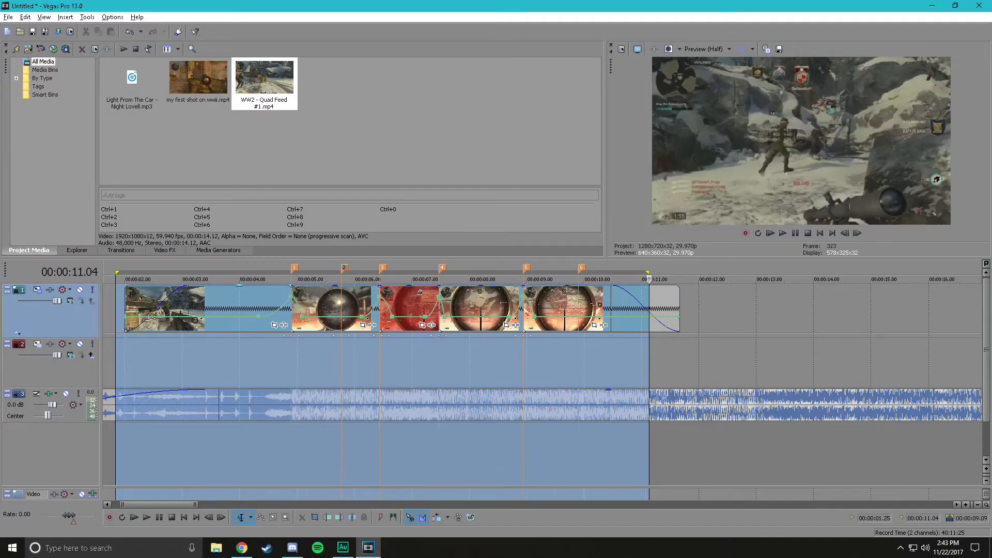
key("space")
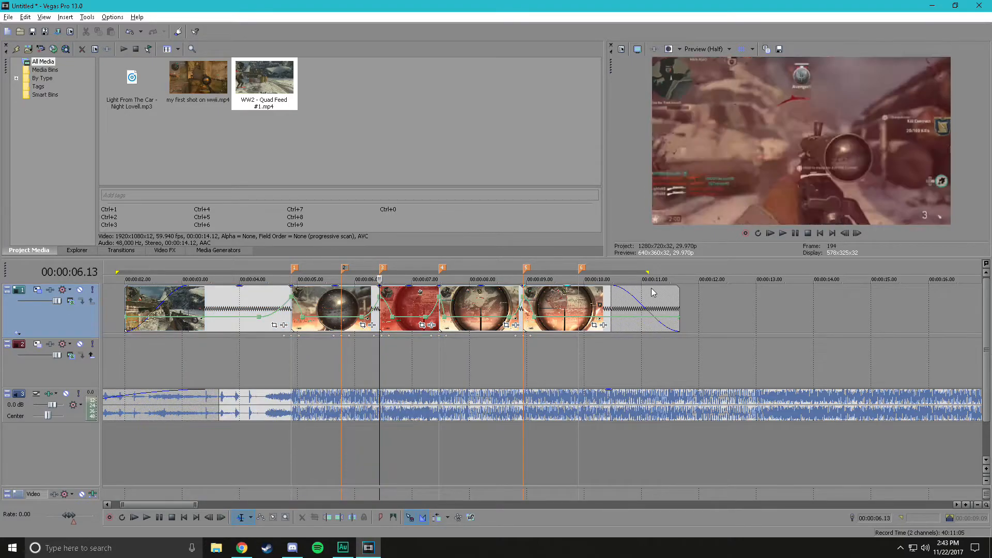
key("space")
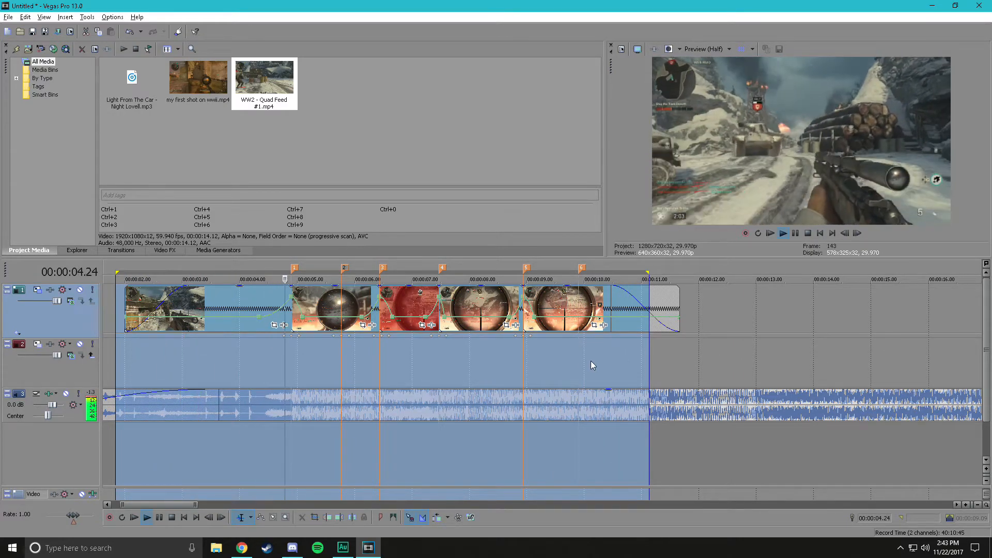
key("space")
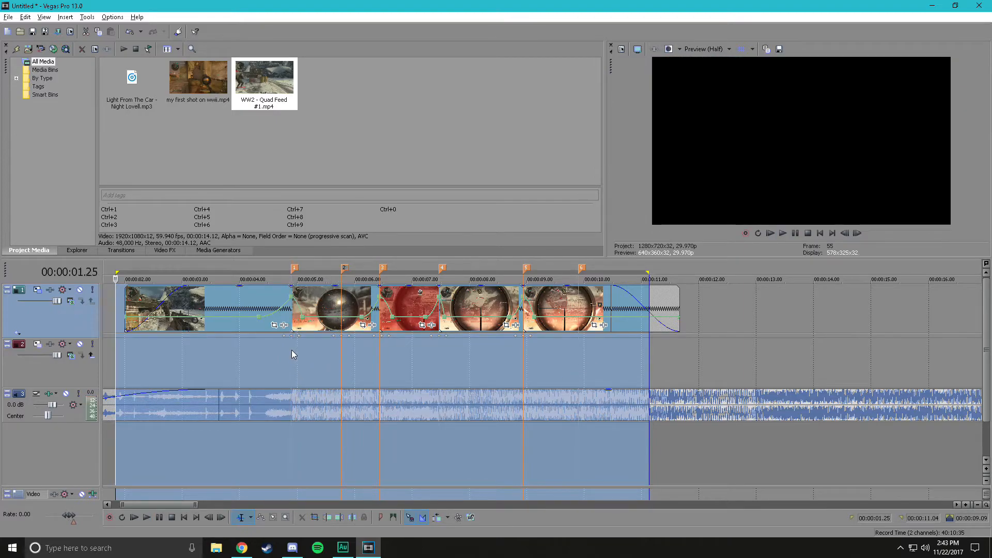
Step: Open track 1's Track Motion near the first marker and go to the zoom's closing keyframe at 00:00:05.01
left_click(291, 349)
mouse_move(291, 279)
left_mouse_down()
mouse_move(264, 279)
mouse_move(324, 279)
mouse_move(217, 280)
mouse_move(325, 279)
mouse_move(291, 279)
left_mouse_up()
left_click(37, 291)
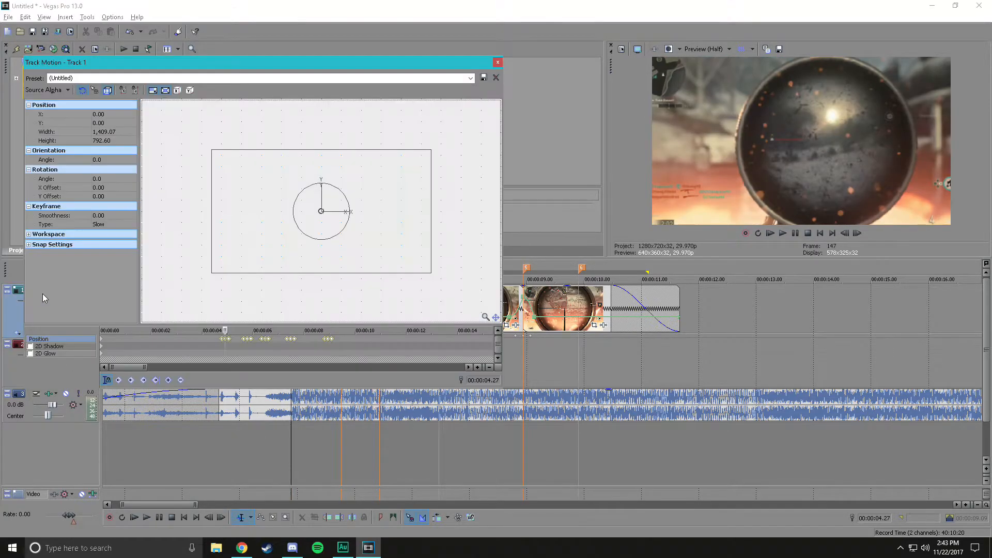
left_click_drag(225, 331, 223, 330)
scroll(458, 345, "up", 1)
scroll(458, 345, "up", 1)
mouse_move(292, 331)
left_mouse_down()
mouse_move(283, 331)
mouse_move(304, 331)
left_mouse_up()
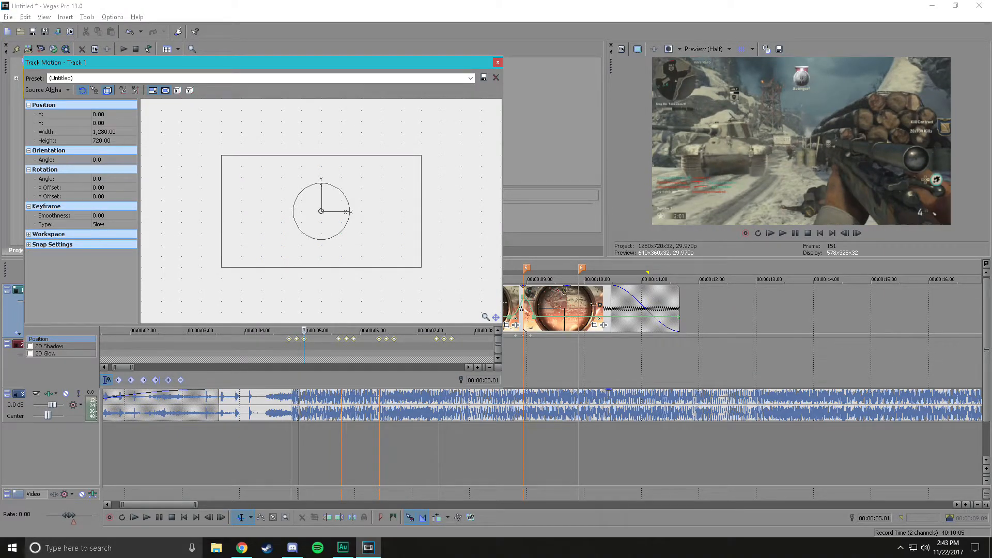
left_click(419, 262)
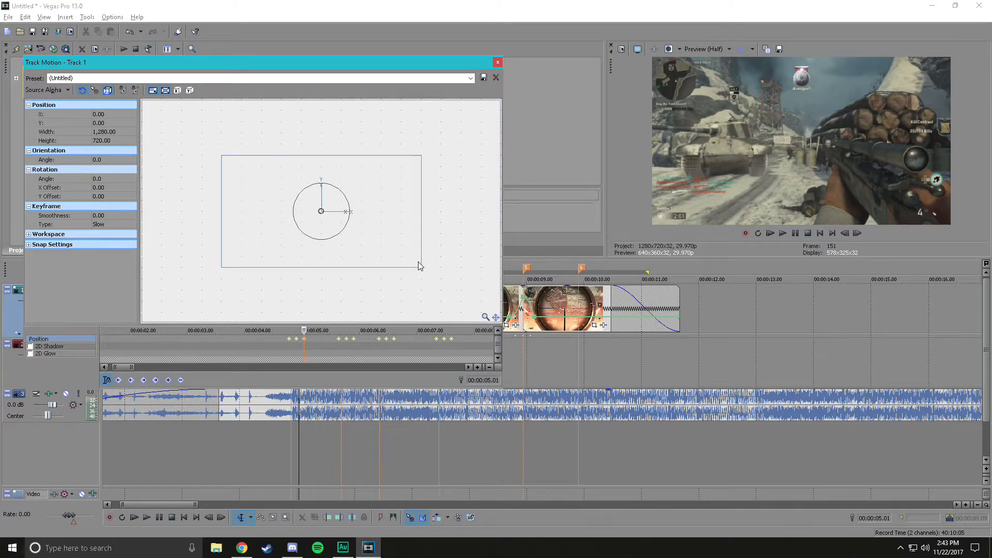
Step: Try an orientation angle of 0.5 on the 00:00:05.01 keyframe and return it to 0
left_click(99, 160)
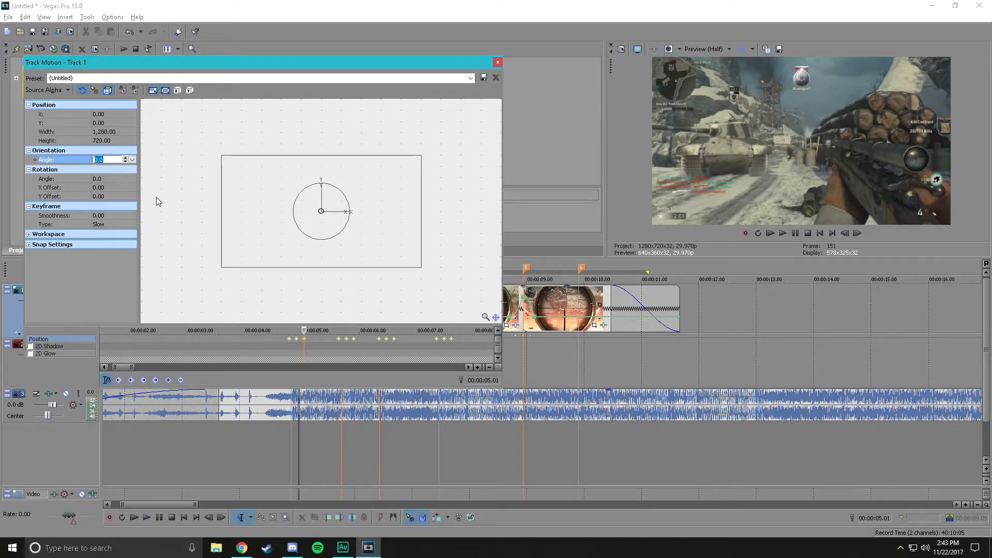
type("0")
key("Return")
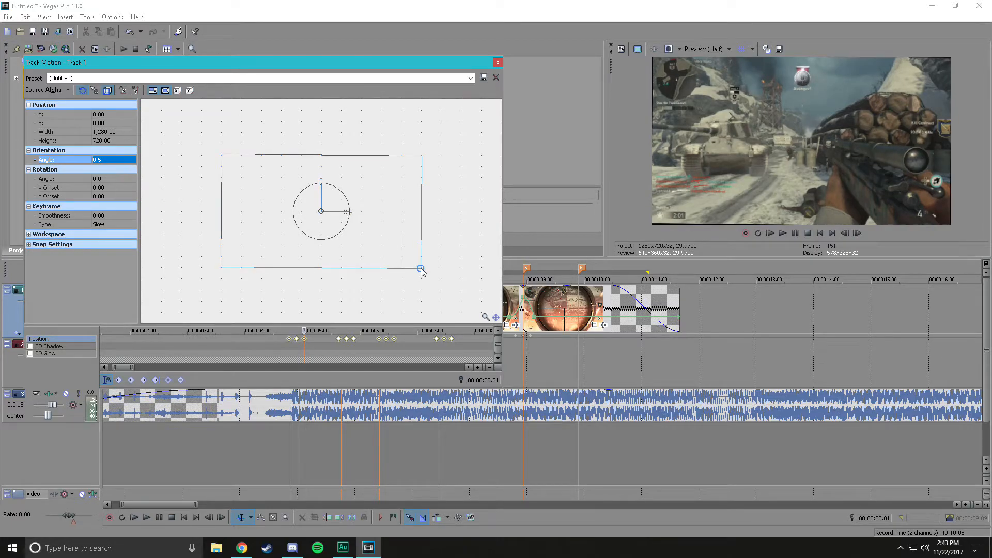
left_click(119, 159)
type("0")
key("Return")
Step: Set the 00:00:05.01 keyframe's rotation angle to 0.5 and enlarge its box to about 1,307 × 735
left_click(101, 178)
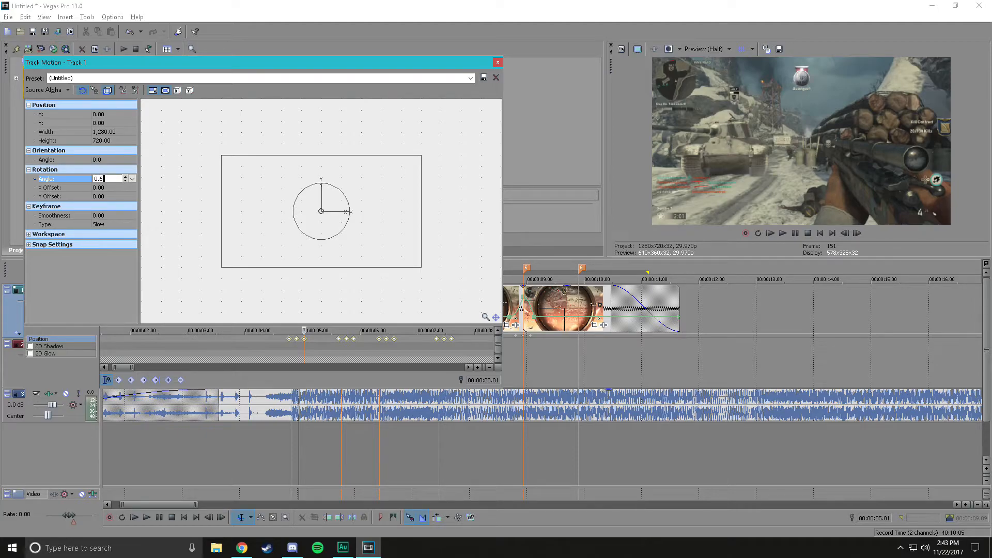
key("Return")
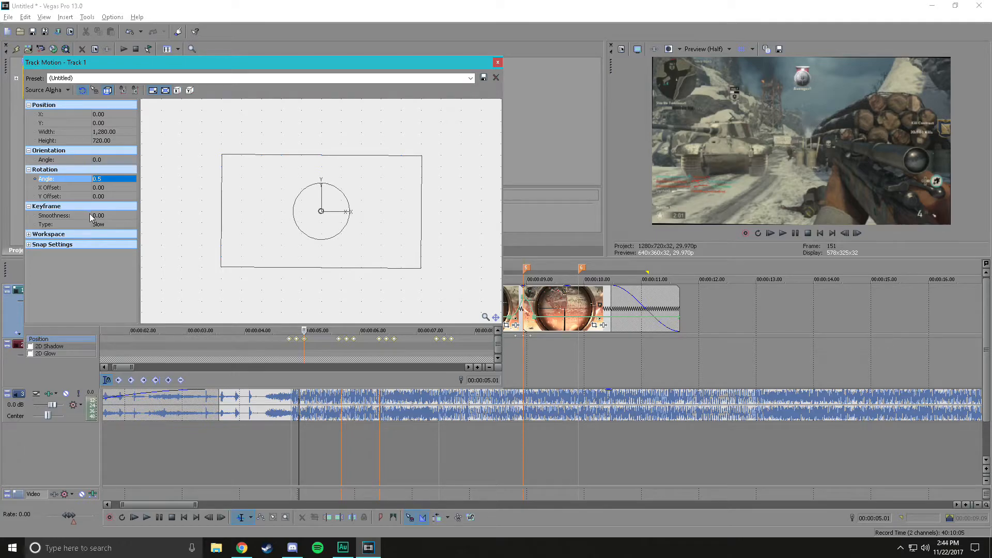
left_click(422, 270)
left_click_drag(421, 269, 424, 270)
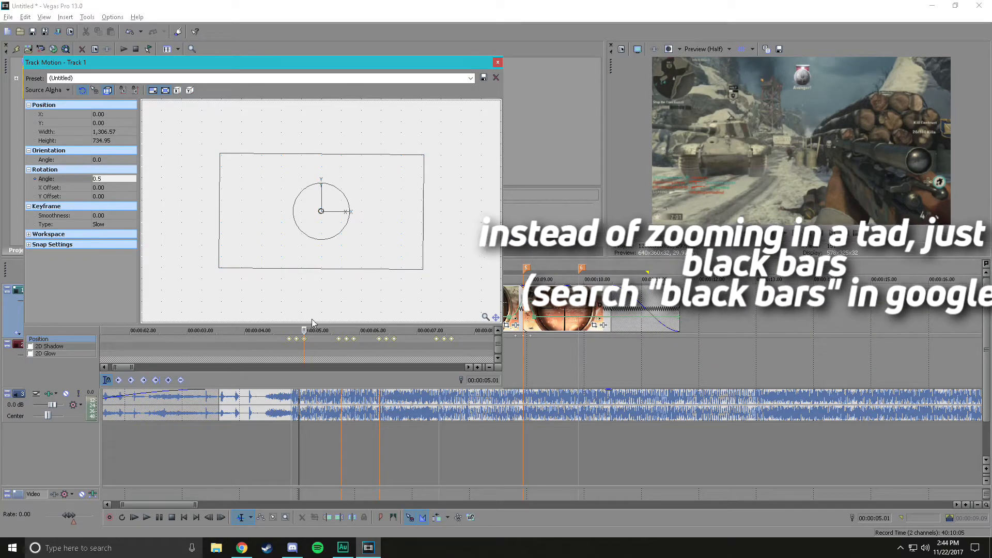
Step: Add a keyframe at 00:00:05.08 with a rotation angle of -0.5
key("Right")
key("Right")
key("Right")
key("Right")
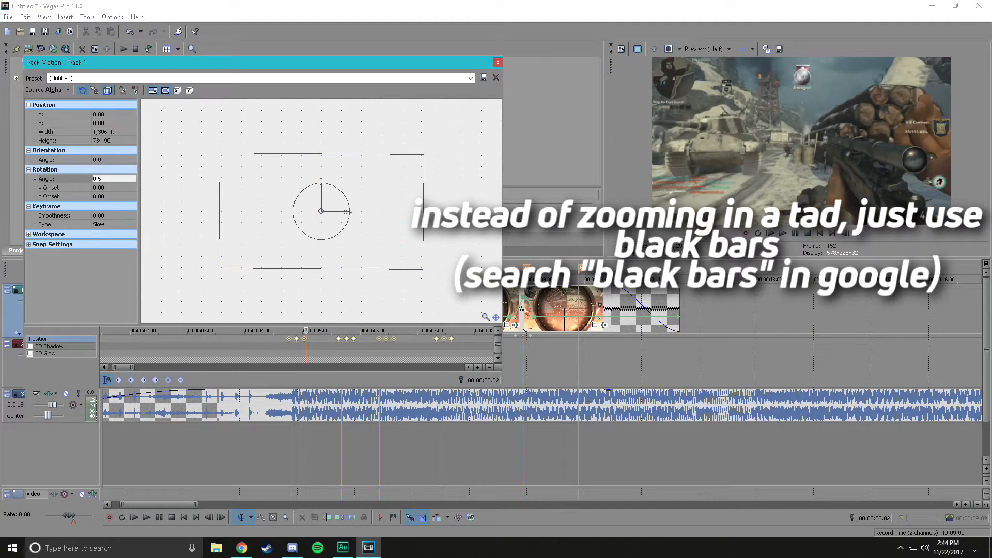
key("Right")
key("Right")
key("Right")
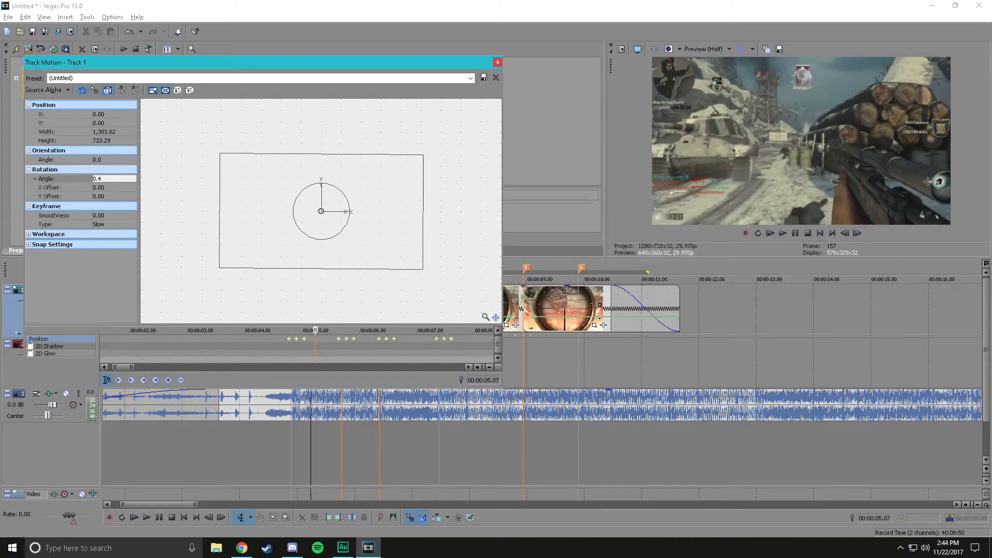
left_click(108, 180)
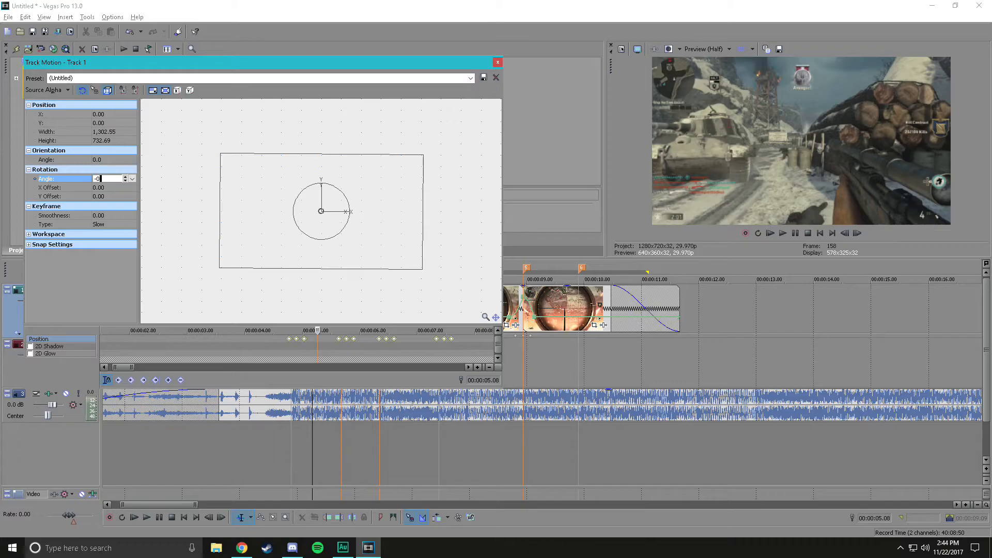
key("Return")
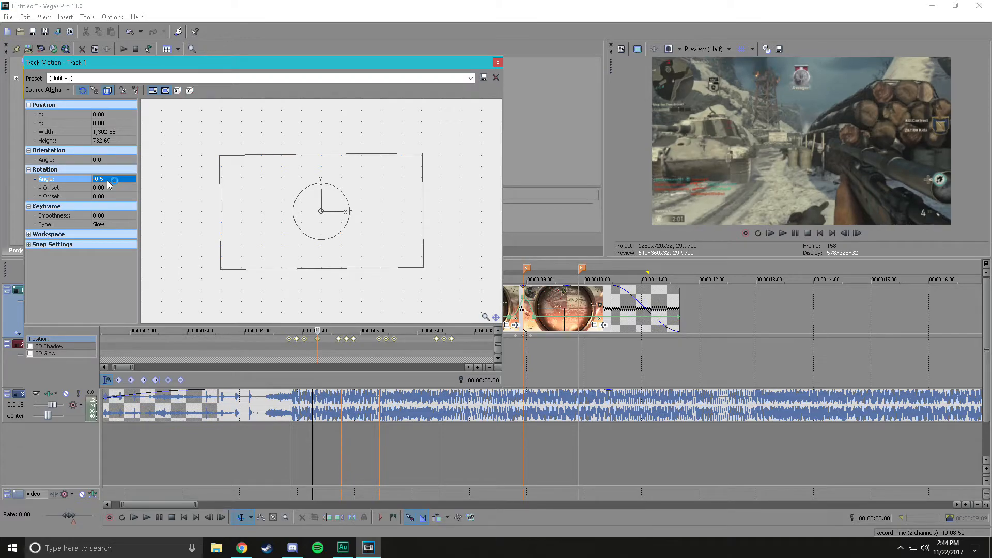
Step: Add a keyframe at 00:00:05.15 with a rotation angle of 0.5
key("Tab")
key("Right")
key("Right")
key("Right")
key("Right")
key("Right")
key("Right")
key("Right")
left_click(114, 179)
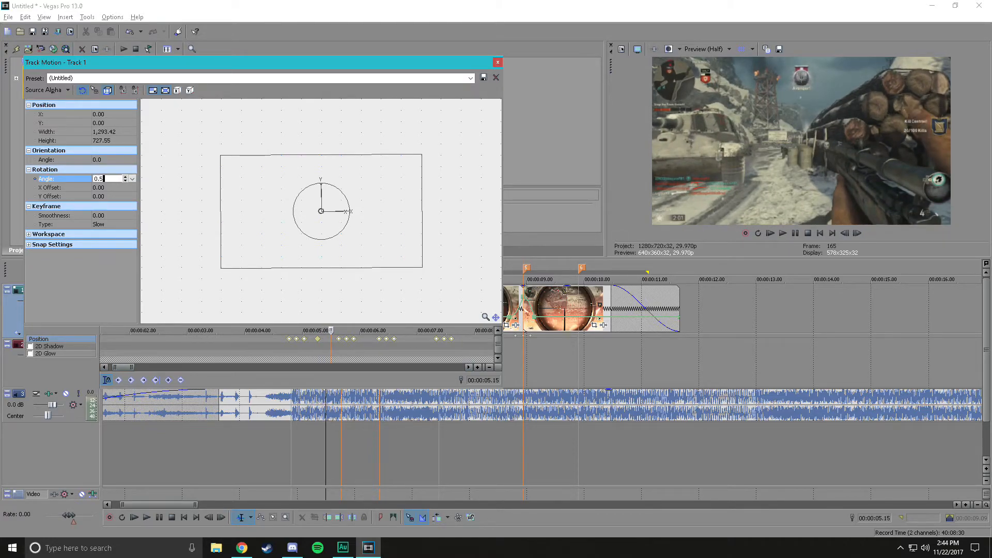
key("Return")
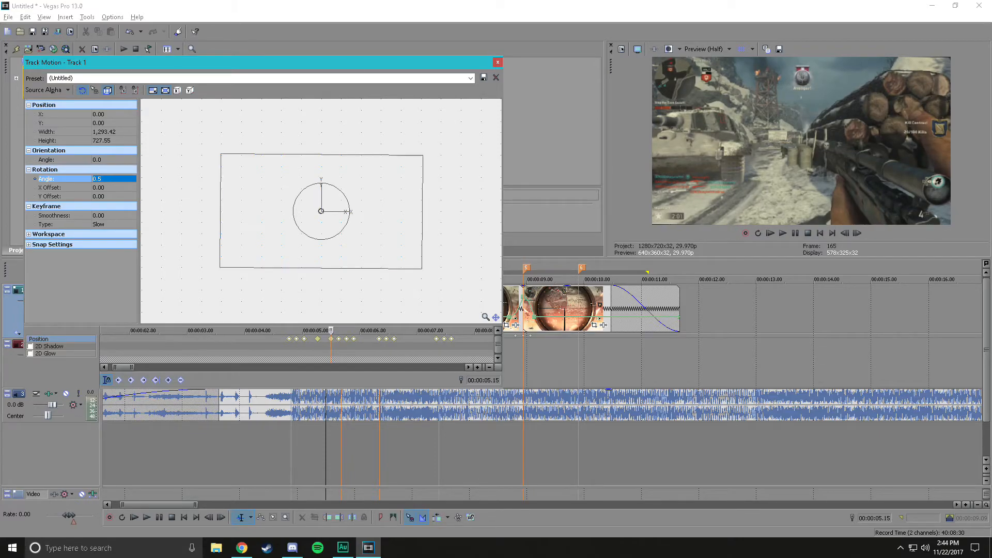
Step: Set the rotation angle of the second zoom's keyframe at 00:00:05.23 to -0.5
key("Left")
key("Left")
key("Left")
key("Left")
key("Right")
key("Right")
key("Right")
key("Right")
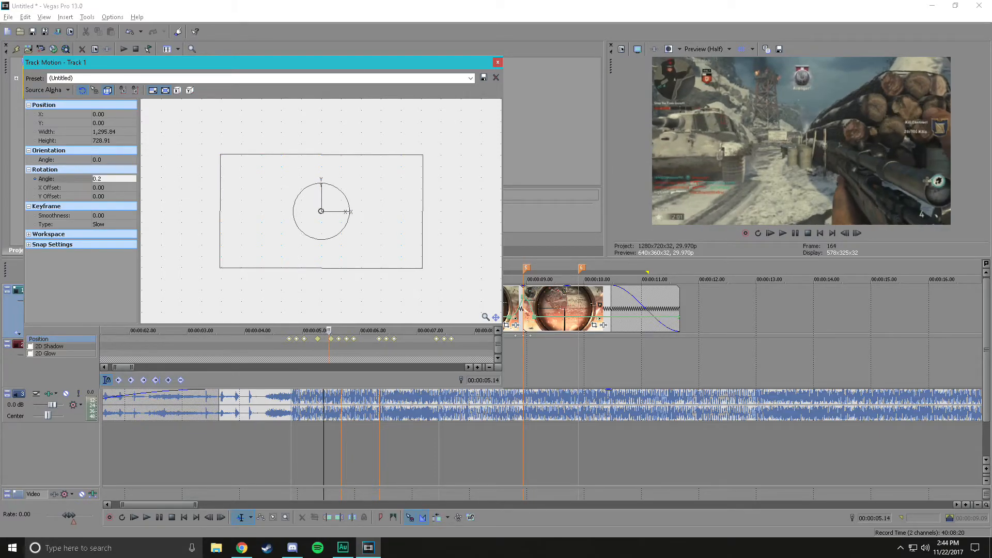
key("Right")
key("Right")
key("Right")
key("Right")
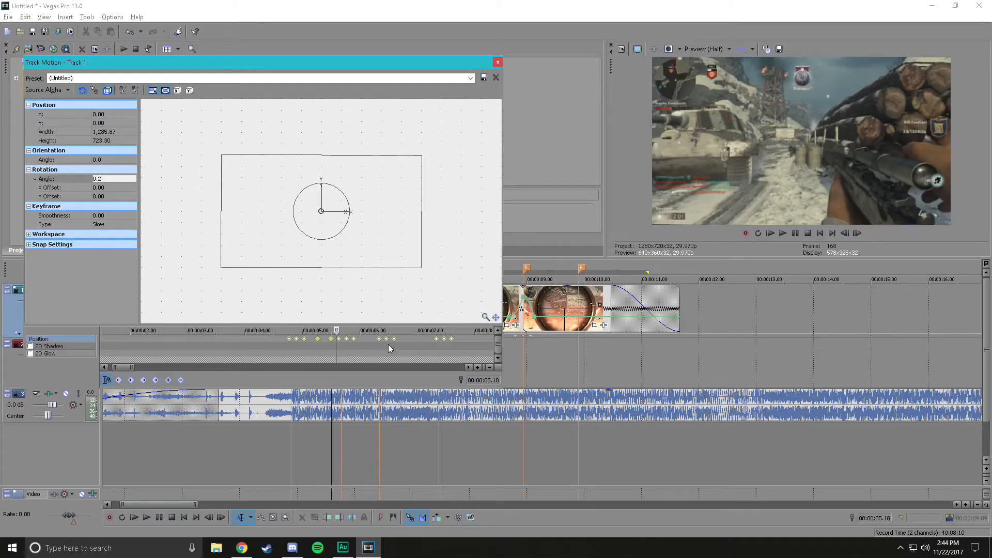
key("Right")
key("Right")
key("Right")
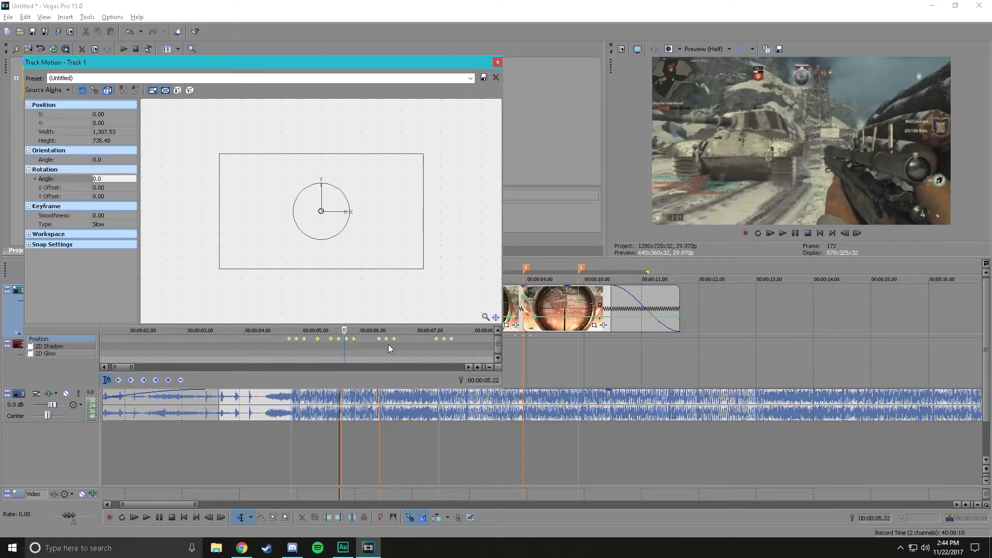
key("Right")
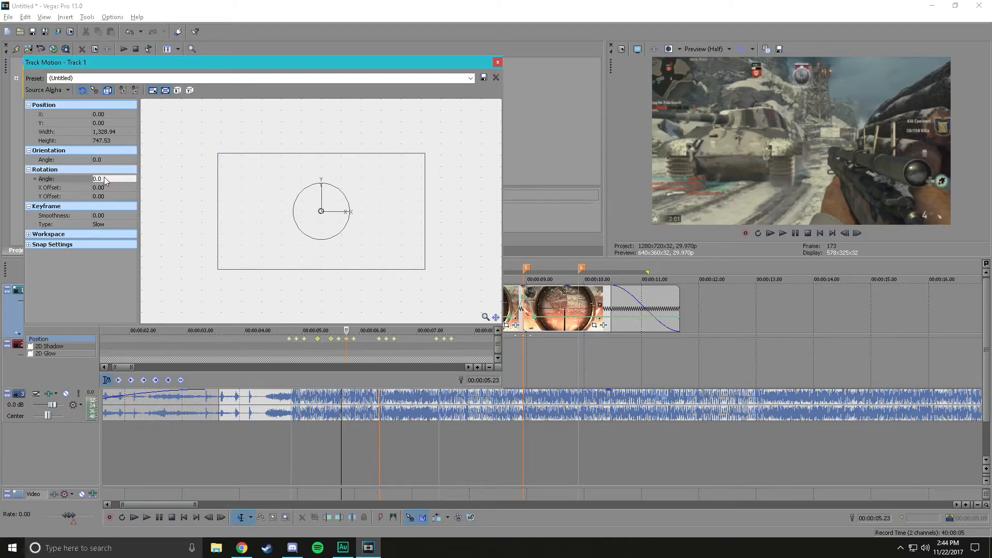
left_click(106, 178)
type("-0.5")
key("Return")
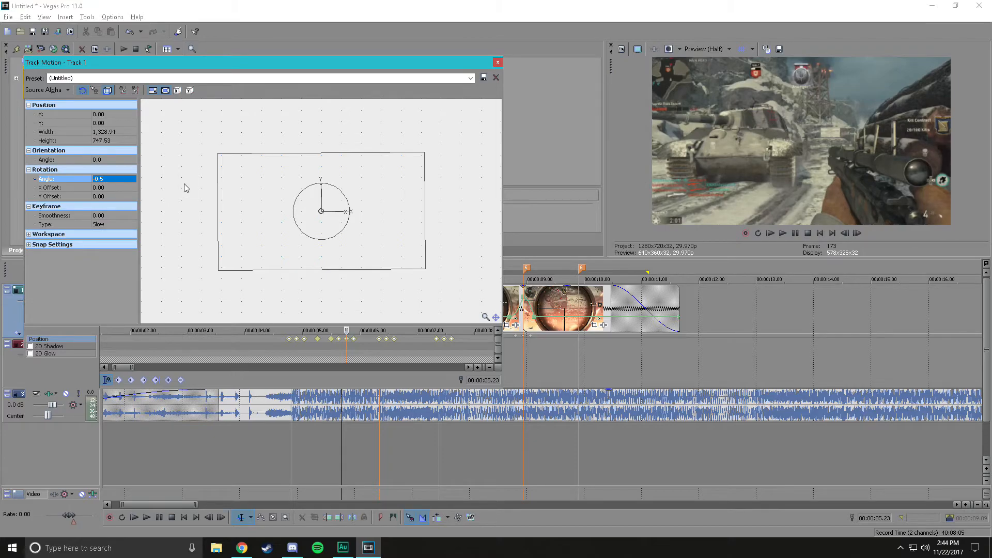
Step: Continue the alternating rotation keyframes up to just before the fourth marker, and close Track Motion
key("Tab")
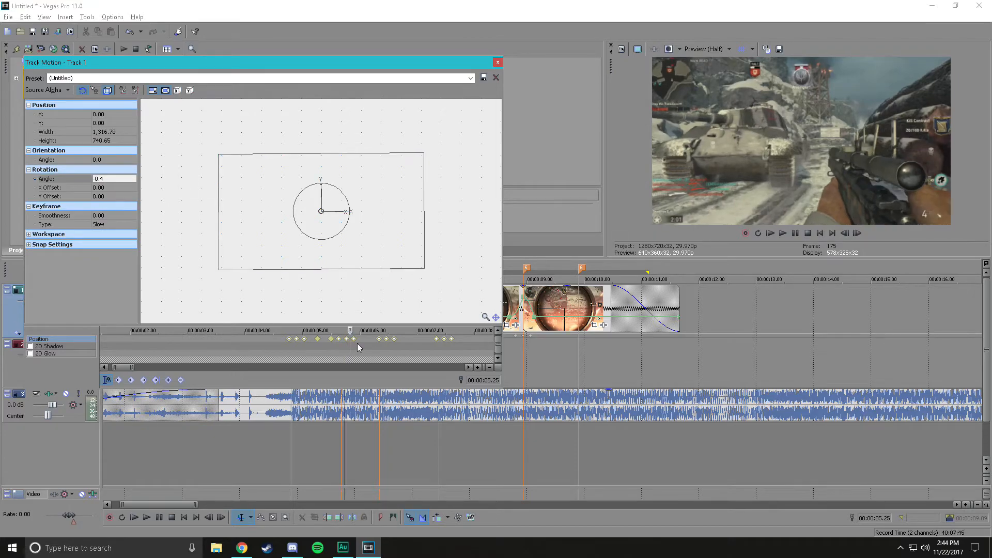
left_click(361, 347)
key("Left")
key("Left")
key("Left")
key("Left")
key("Right")
key("Right")
key("Right")
key("Right")
key("Right")
key("Right")
key("Right")
key("Tab")
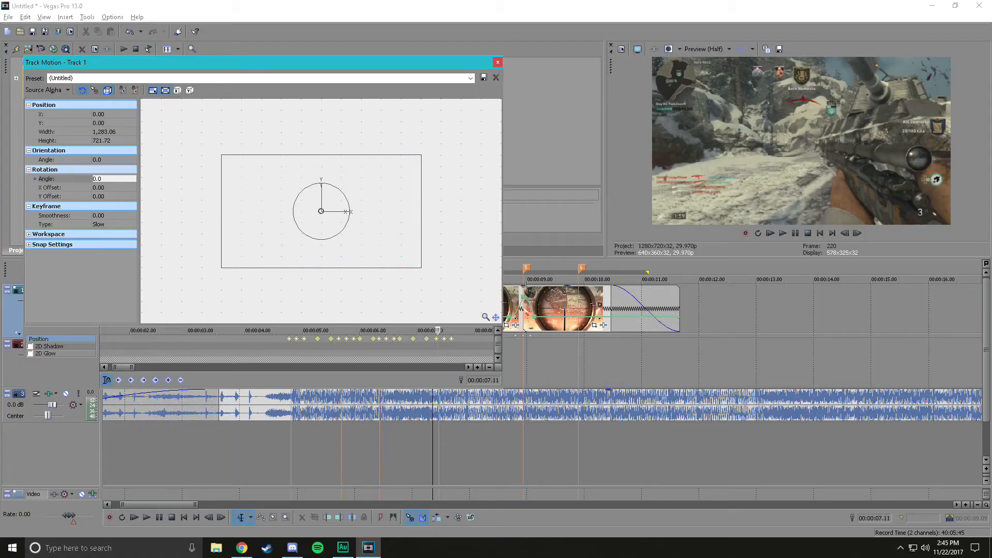
left_click(497, 62)
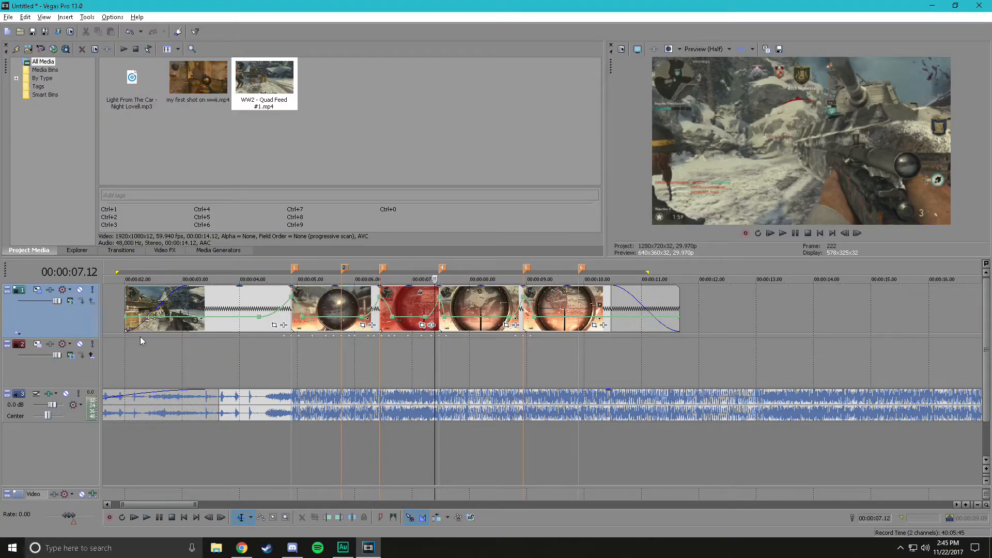
Step: Select the range spanning all the clips on track 1 and play it back to check the rotation shake
left_click_drag(124, 362, 689, 362)
key("space")
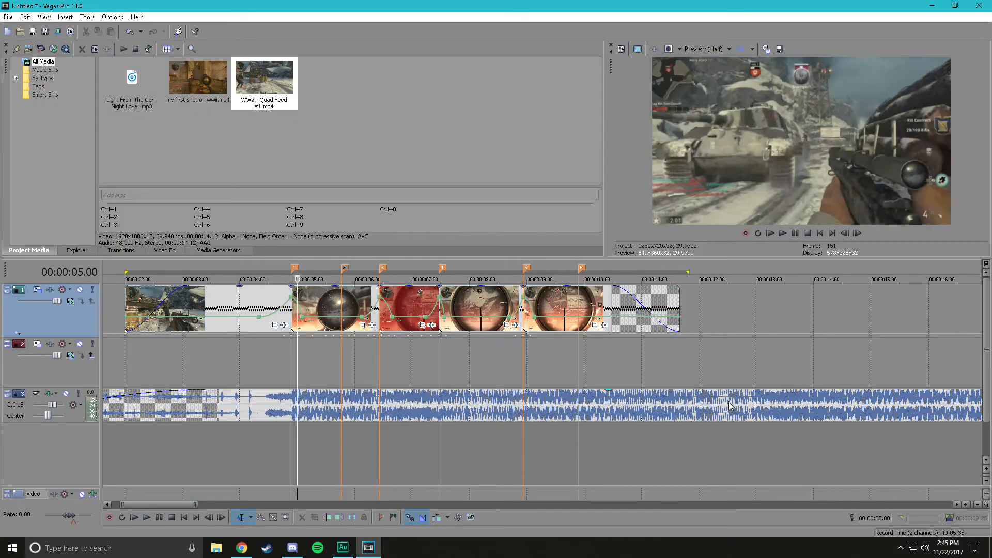
key("space")
key("space")
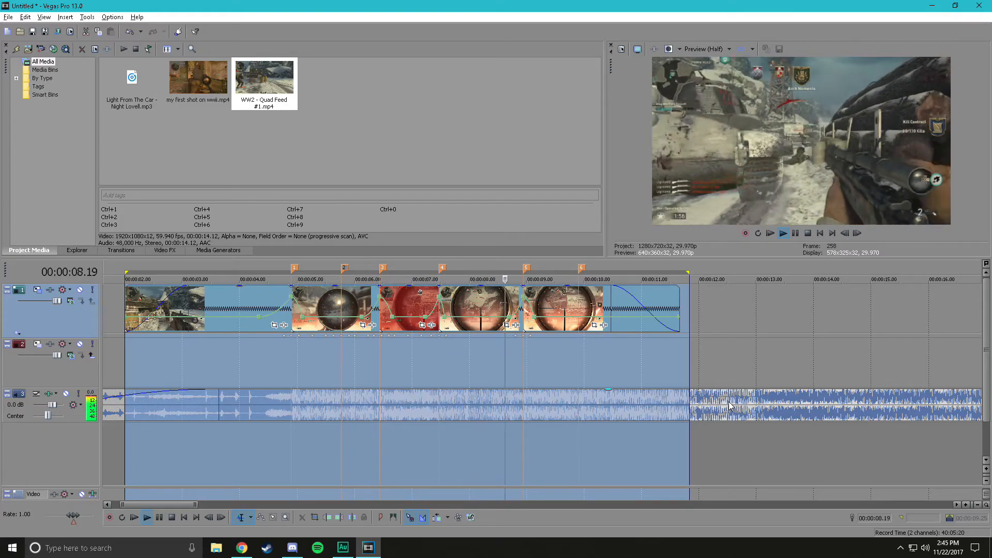
key("space")
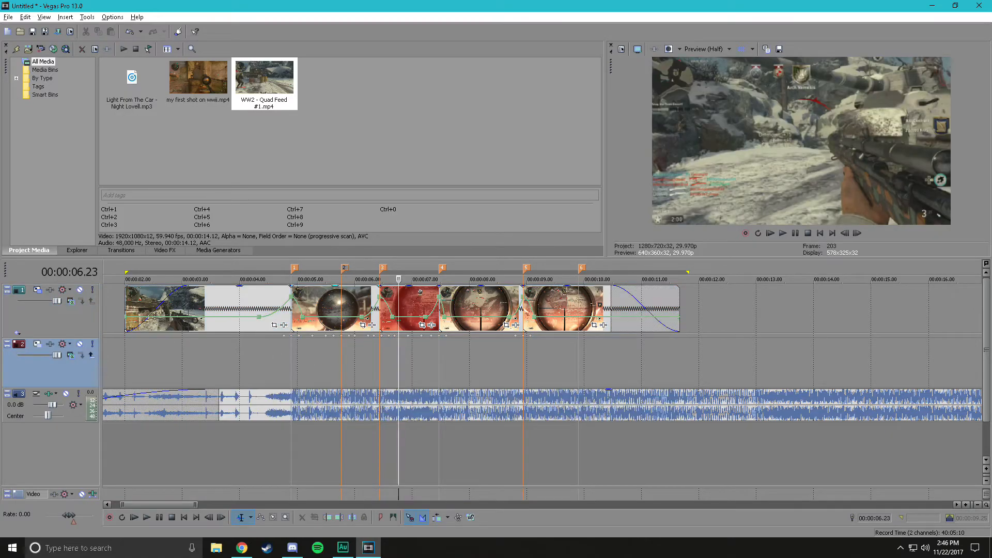
Step: Reopen track 1's Track Motion and examine the keyframes around 00:00:06.23 up close
left_click(38, 291)
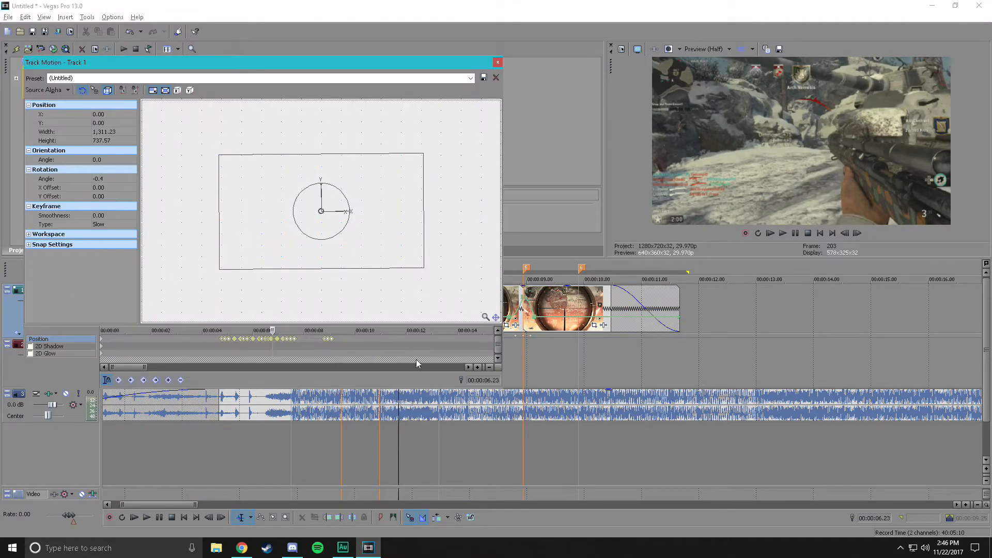
scroll(386, 348, "up", 3)
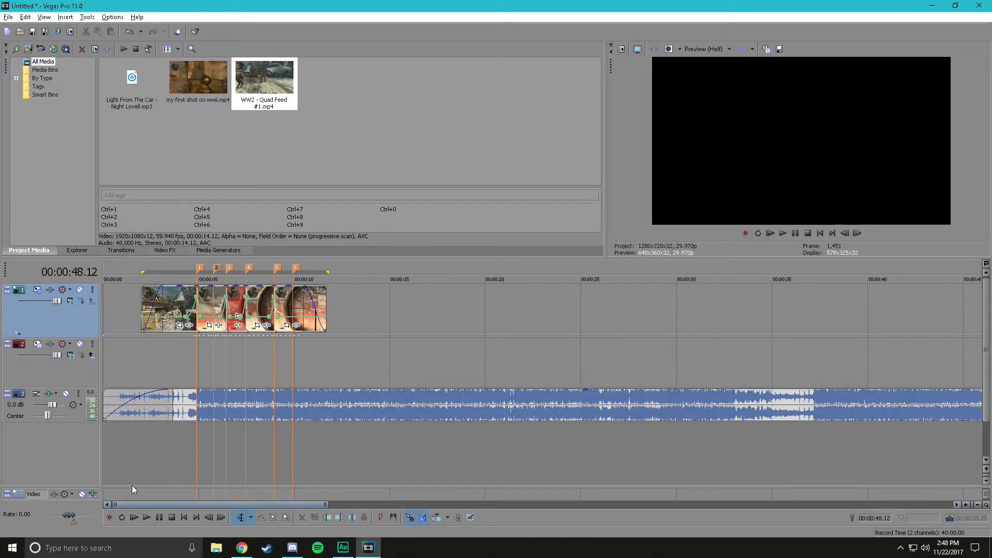
Step: Select the range from 00:00:01.17 to 00:00:12.25 around all the clips and play it back to review the edit
left_click_drag(135, 362, 347, 362)
left_click(134, 362)
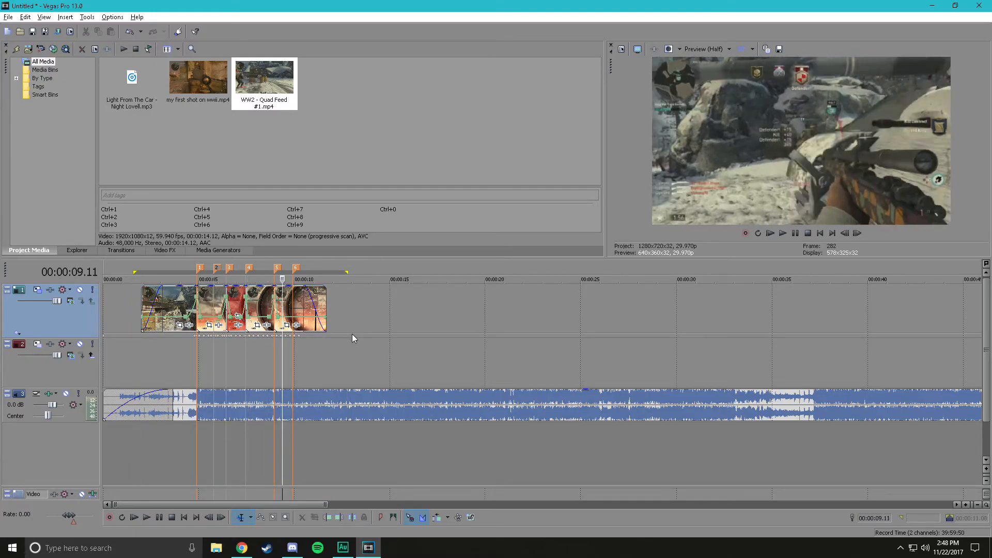
key("space")
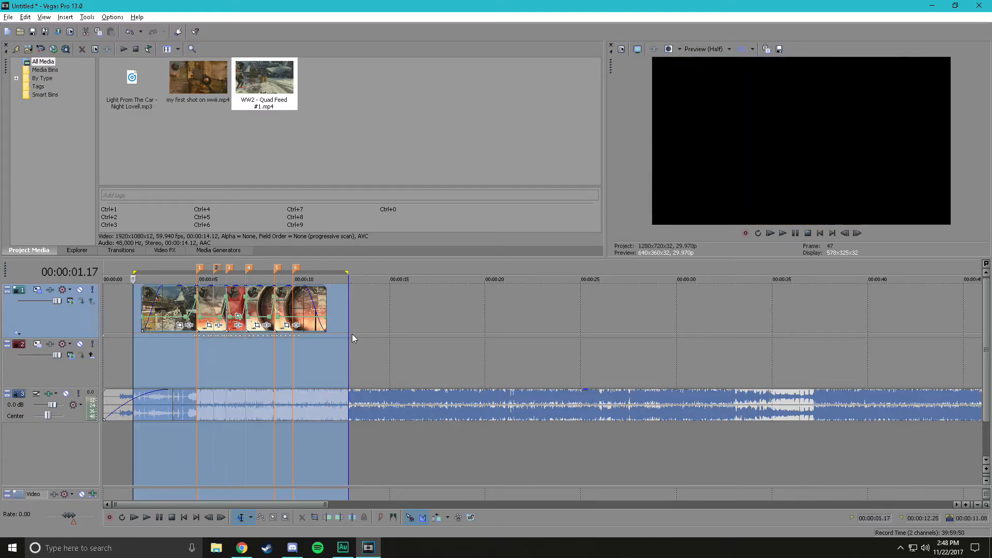
scroll(352, 333, "up", 6)
scroll(352, 336, "down", 2)
scroll(352, 336, "down", 3)
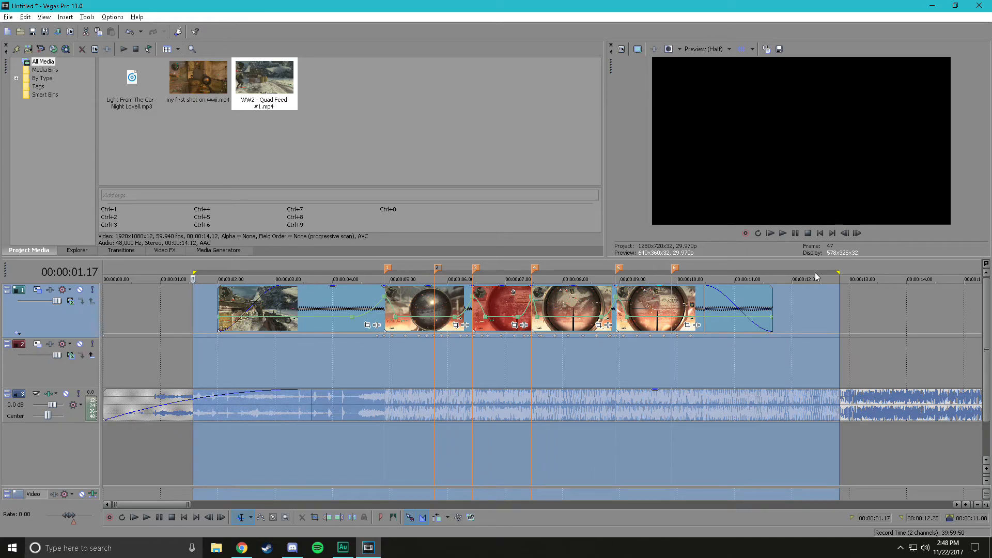
key("space")
Step: Replace the time selection with a range from 00:00:01.20 to 00:00:12.16 enclosing all the clips
left_click(361, 366)
scroll(361, 370, "down", 2)
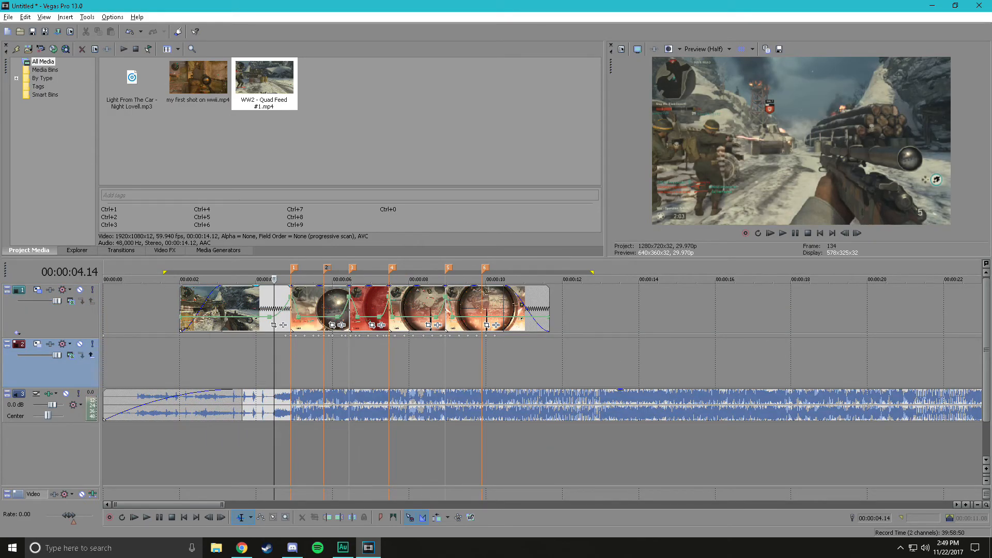
left_click_drag(175, 362, 563, 362)
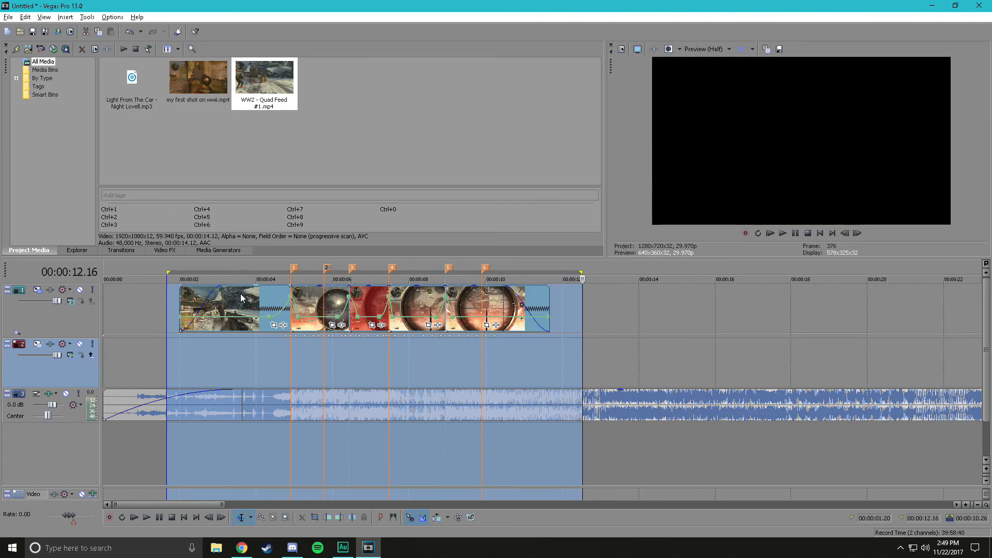
left_click(264, 295)
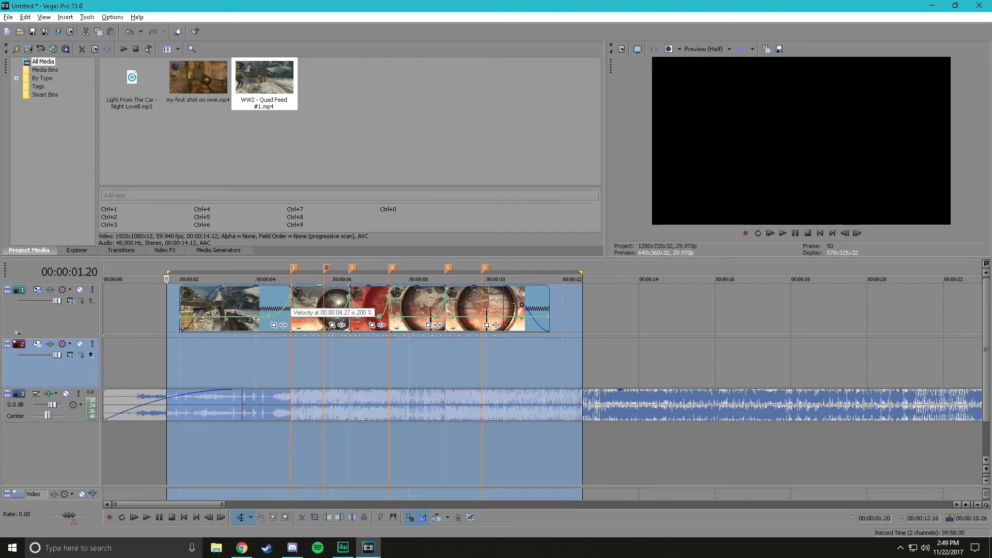